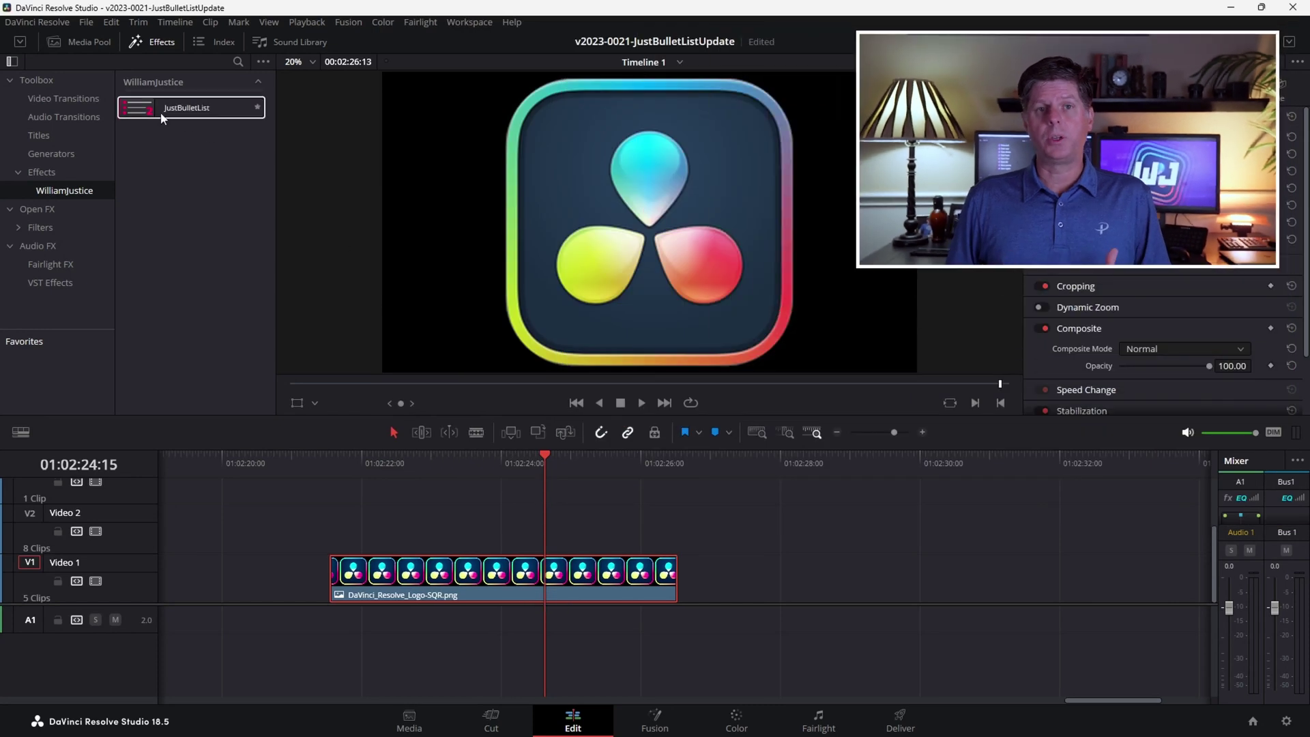
Step: Apply JustBulletList to the V1 logo clip and play its bullet animation from the clip start
{"action": "left_click_drag", "start_coordinate": [147, 113], "coordinate": [509, 583]}
{"action": "key", "text": "Up"}
{"action": "key", "text": "space"}
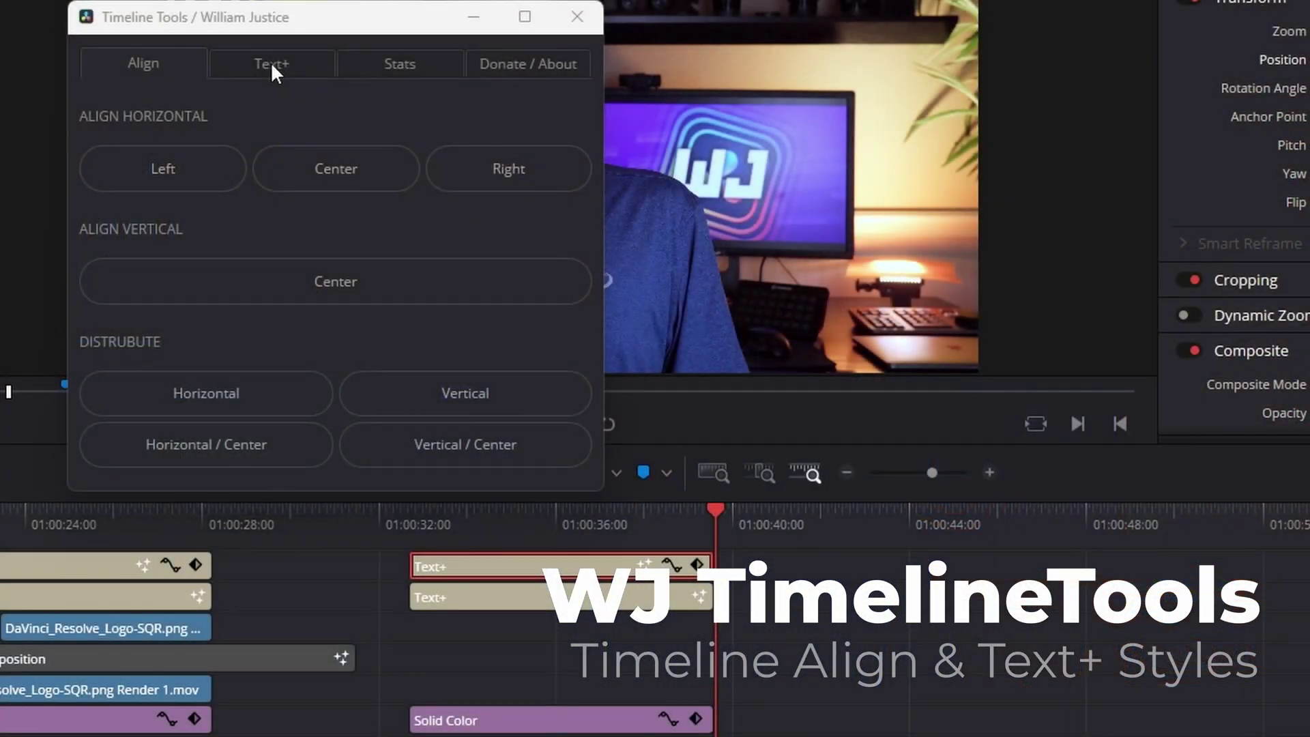
Step: Show the Text+ style copying options in Timeline Tools and list the Any Clip Color choices
{"action": "left_click", "coordinate": [270, 62]}
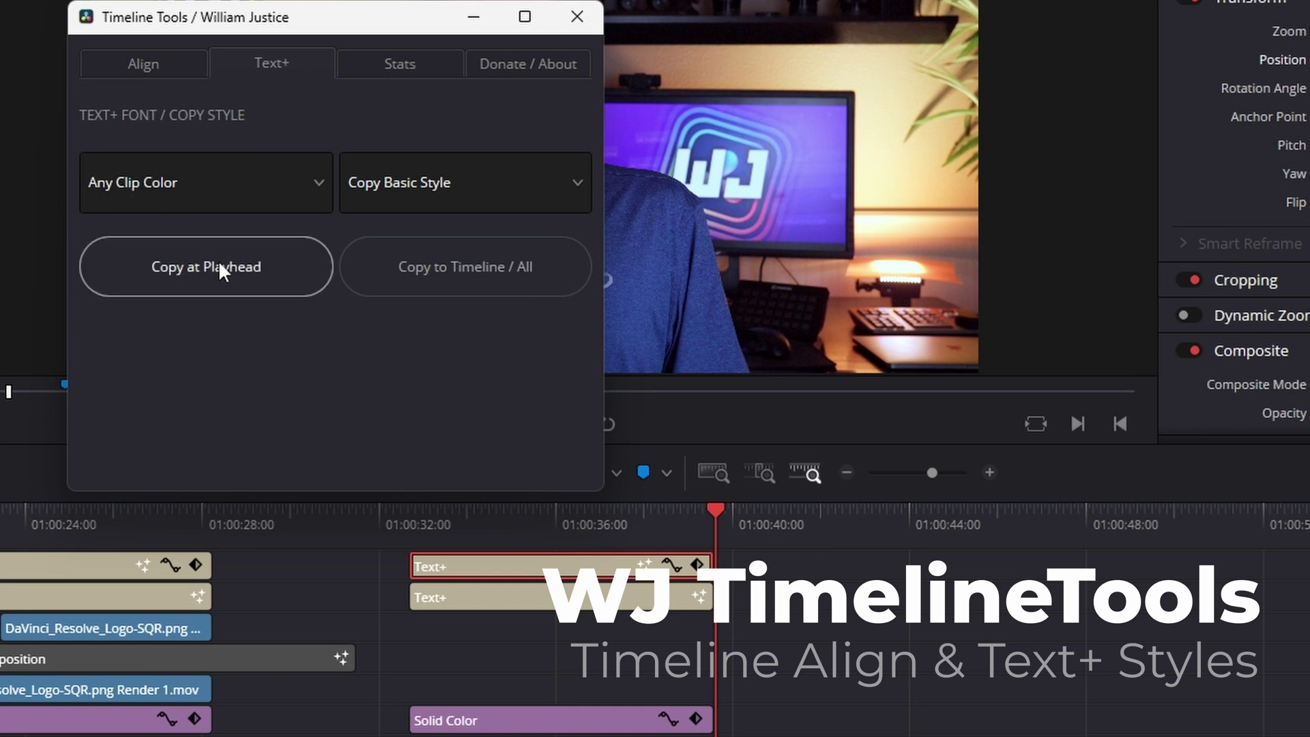
{"action": "left_click", "coordinate": [314, 189]}
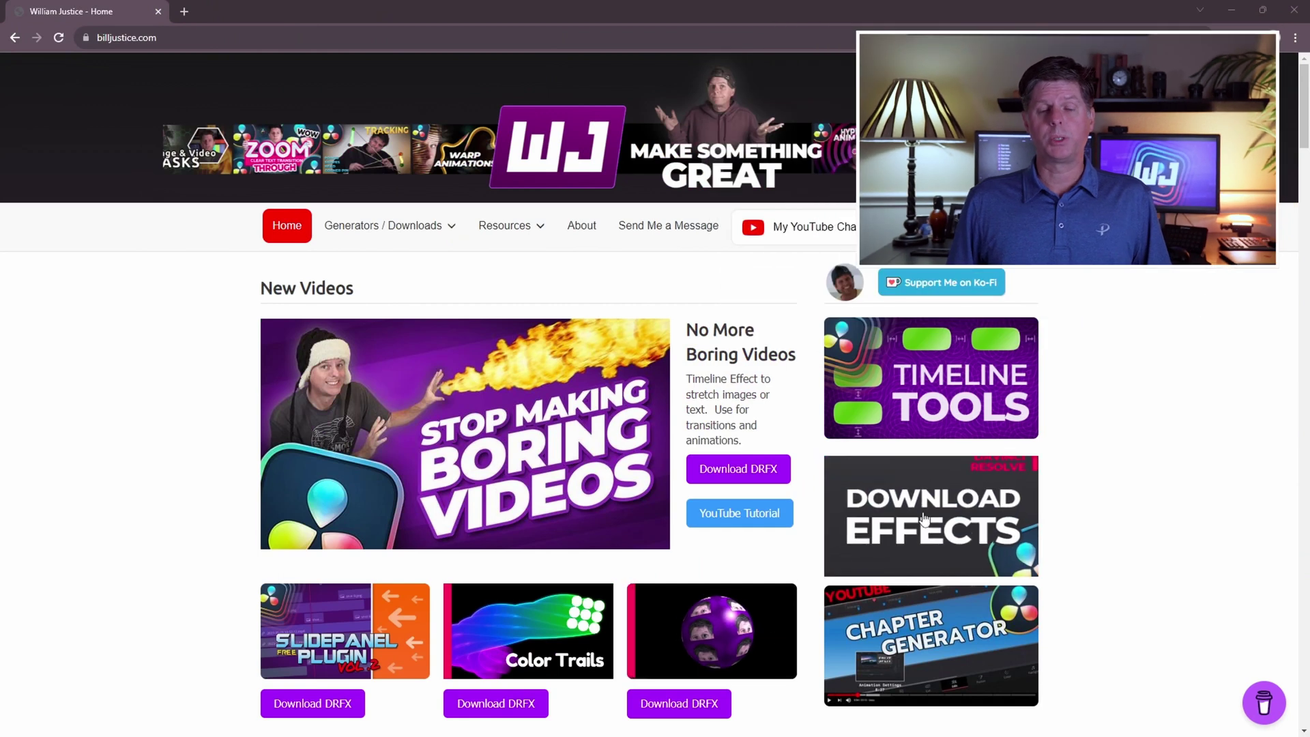
Step: Open the Download Effects page on billjustice.com and scroll down to the Just Bullet List entry
{"action": "left_click", "coordinate": [886, 552]}
{"action": "scroll", "coordinate": [820, 440], "scroll_direction": "down", "scroll_amount": 2}
{"action": "scroll", "coordinate": [809, 418], "scroll_direction": "down", "scroll_amount": 3}
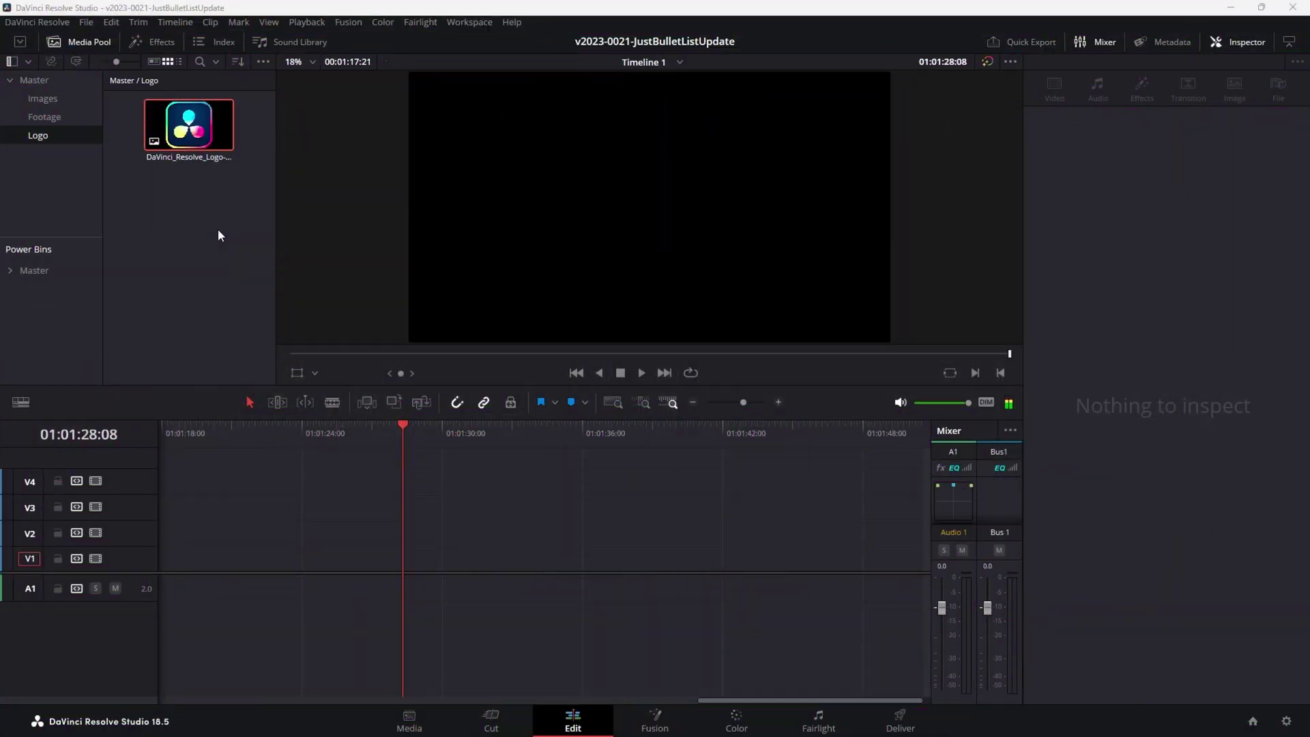
Step: Place two copies of the Resolve logo image on Video 1, nudging the second slightly left
{"action": "double_click", "coordinate": [198, 121]}
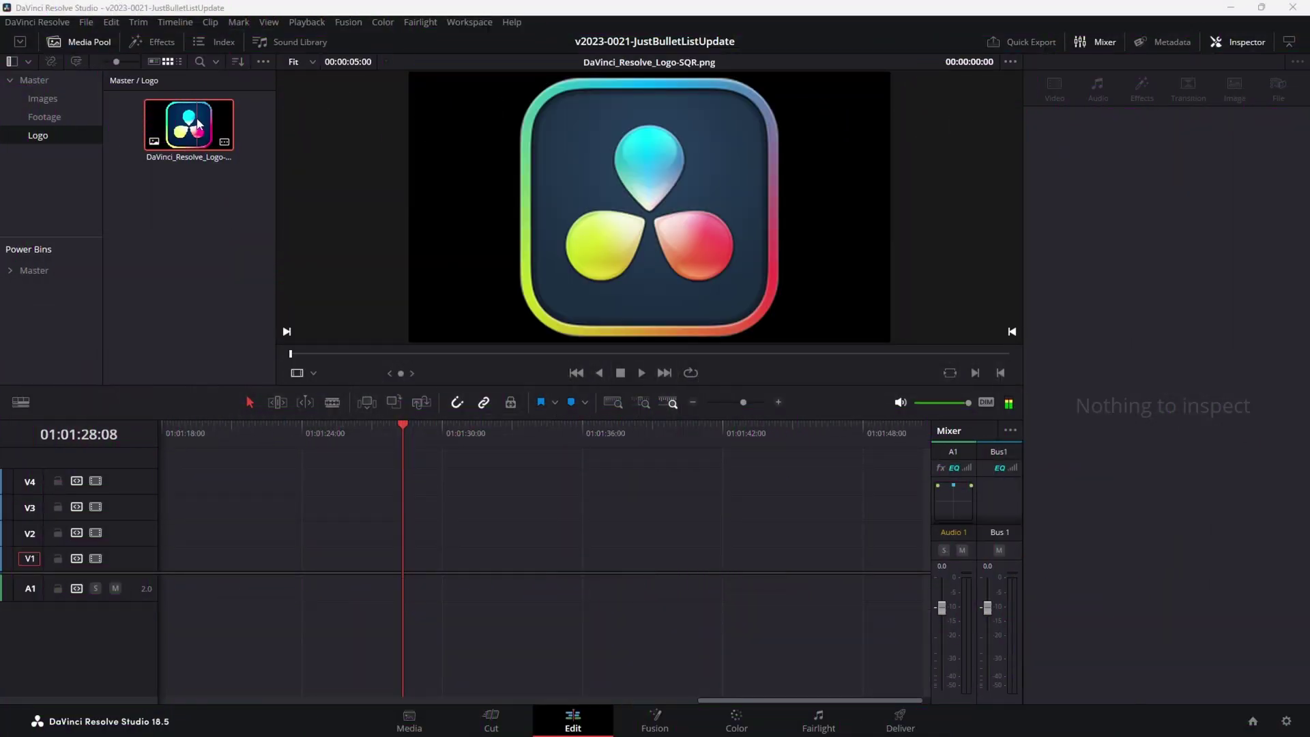
{"action": "left_click_drag", "start_coordinate": [198, 123], "coordinate": [355, 558]}
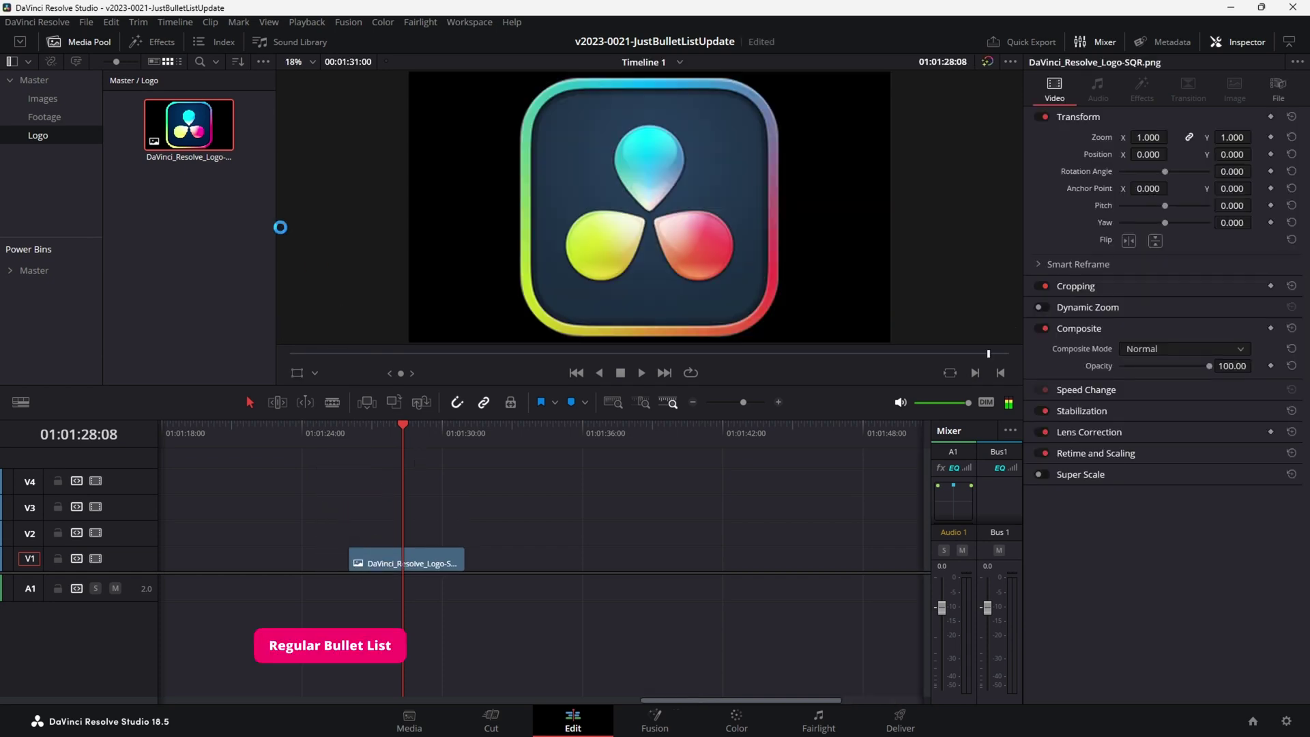
{"action": "left_click_drag", "start_coordinate": [193, 129], "coordinate": [624, 549]}
{"action": "left_click", "coordinate": [633, 443]}
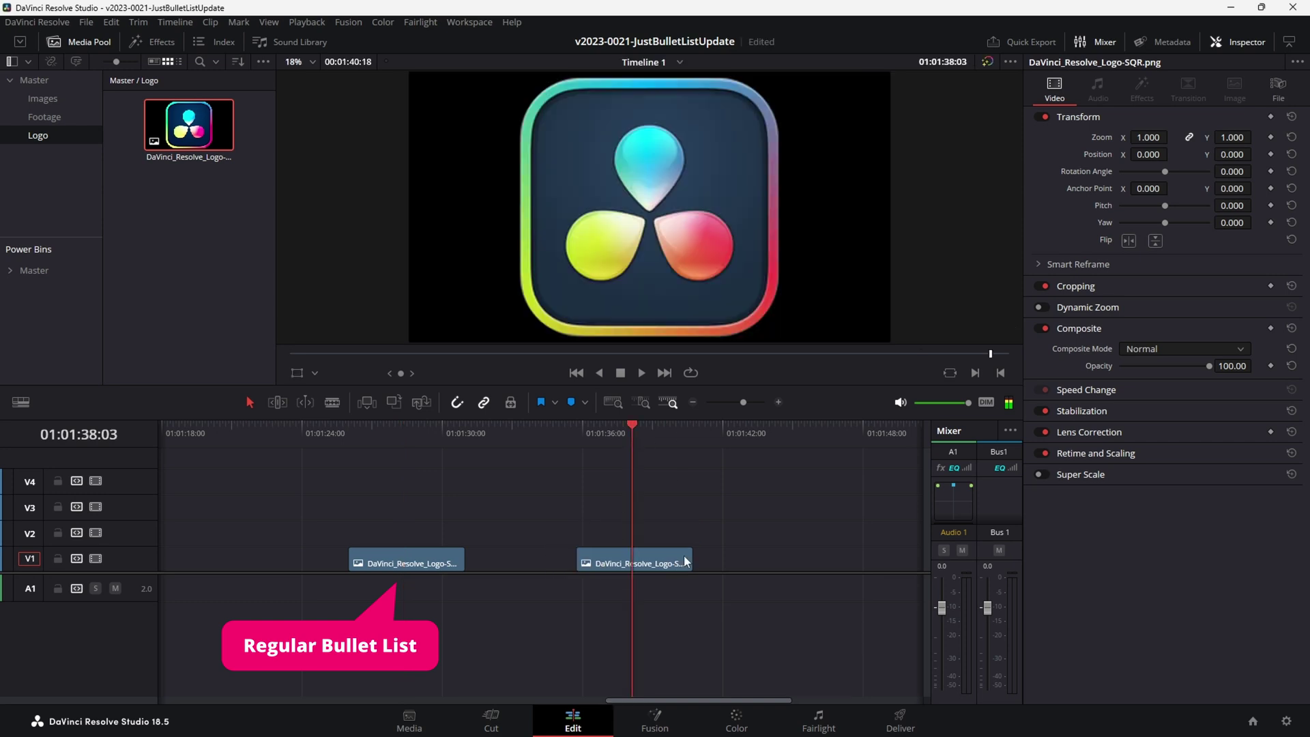
{"action": "left_click_drag", "start_coordinate": [641, 561], "coordinate": [623, 561]}
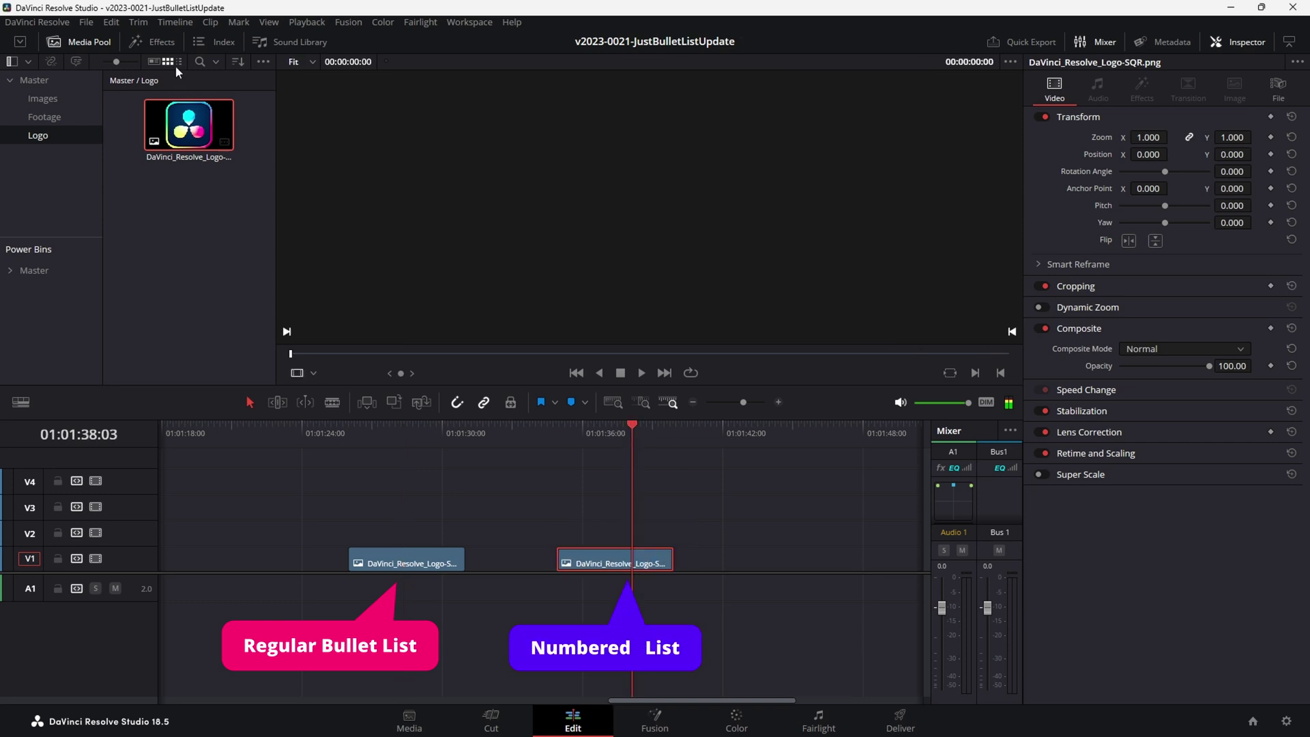
Step: Add a Fusion Composition clip after the logos on Video 1 and trim it longer
{"action": "left_click", "coordinate": [156, 42]}
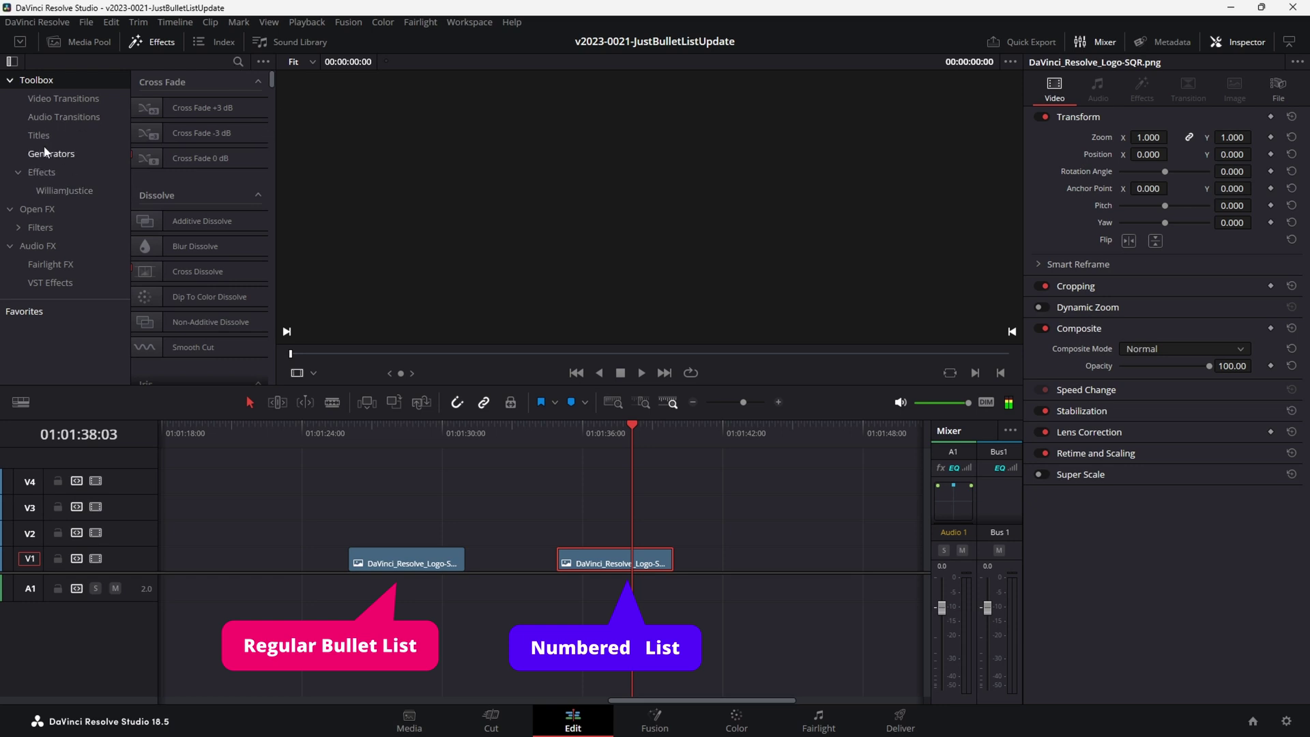
{"action": "left_click", "coordinate": [42, 172]}
{"action": "left_click_drag", "start_coordinate": [195, 131], "coordinate": [778, 567]}
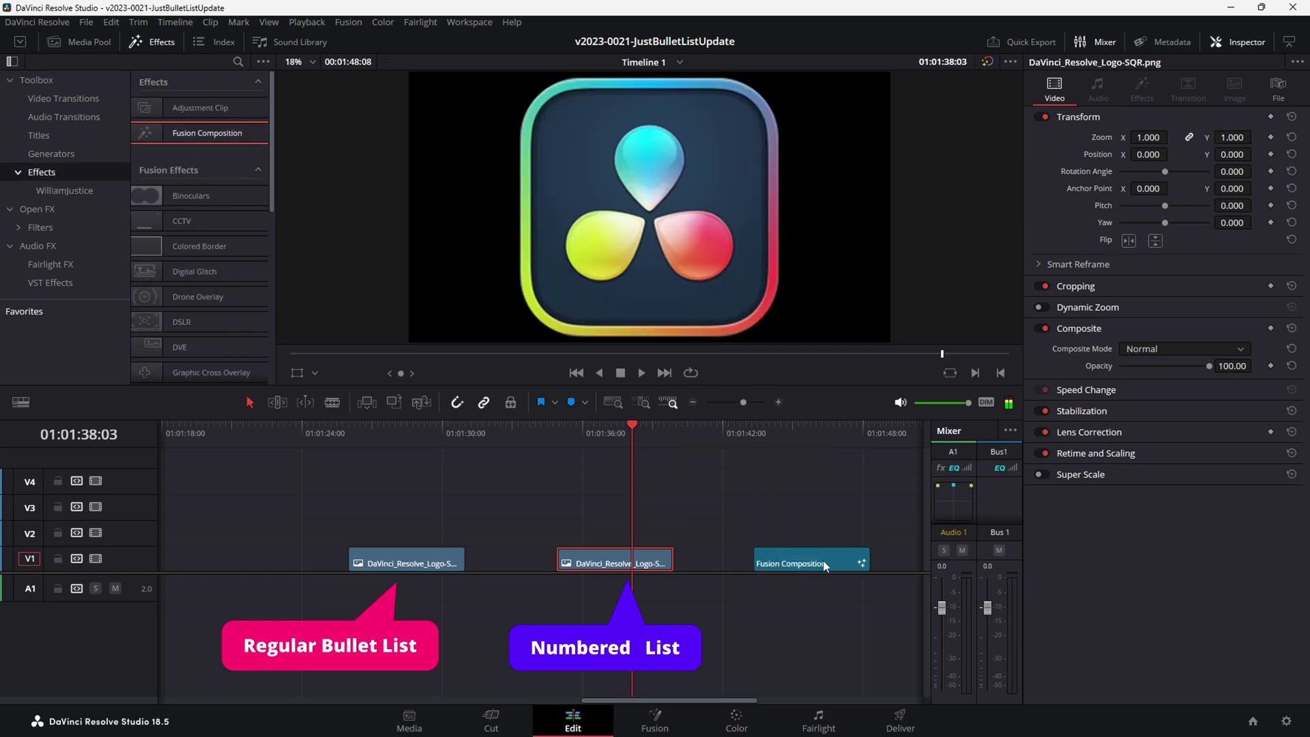
{"action": "left_click", "coordinate": [702, 435]}
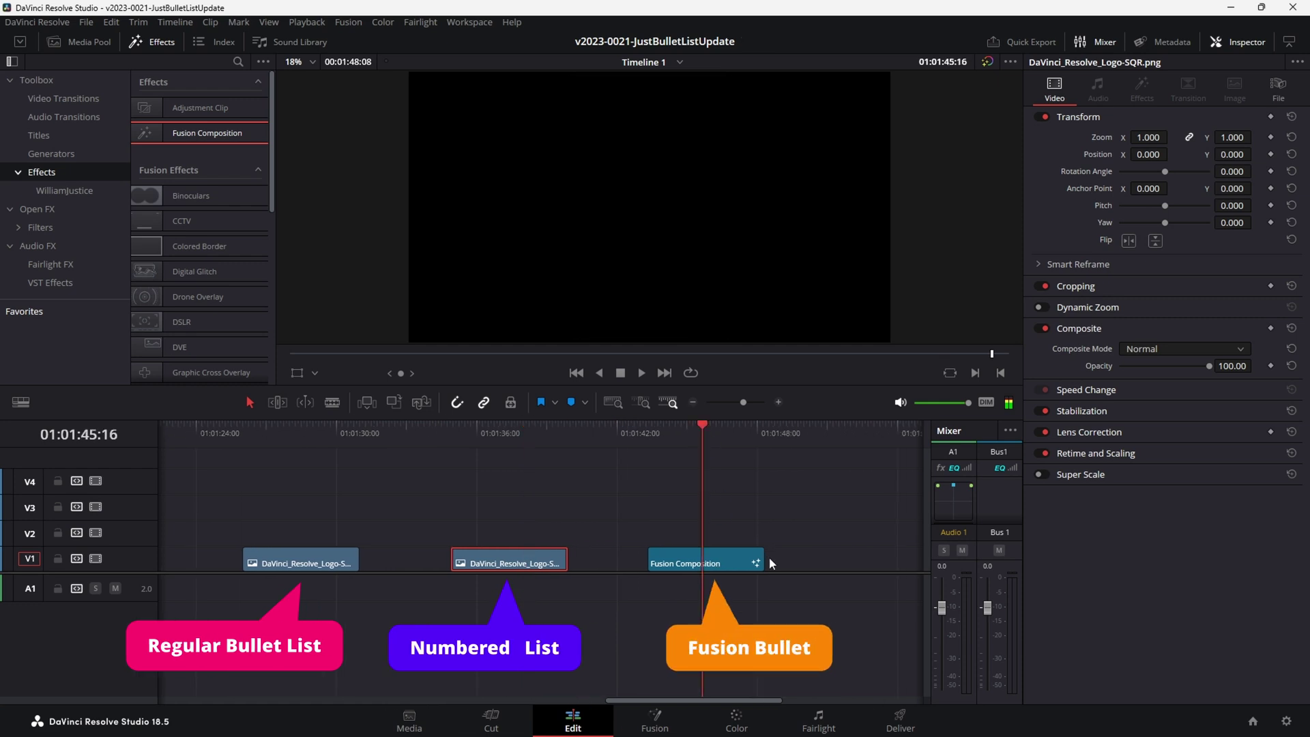
{"action": "left_click_drag", "start_coordinate": [755, 561], "coordinate": [795, 554]}
Step: Lengthen the first logo clip and move it up onto Video 2
{"action": "scroll", "coordinate": [640, 540], "scroll_direction": "left", "scroll_amount": 5}
{"action": "scroll", "coordinate": [640, 540], "scroll_direction": "left", "scroll_amount": 1}
{"action": "left_click", "coordinate": [568, 442]}
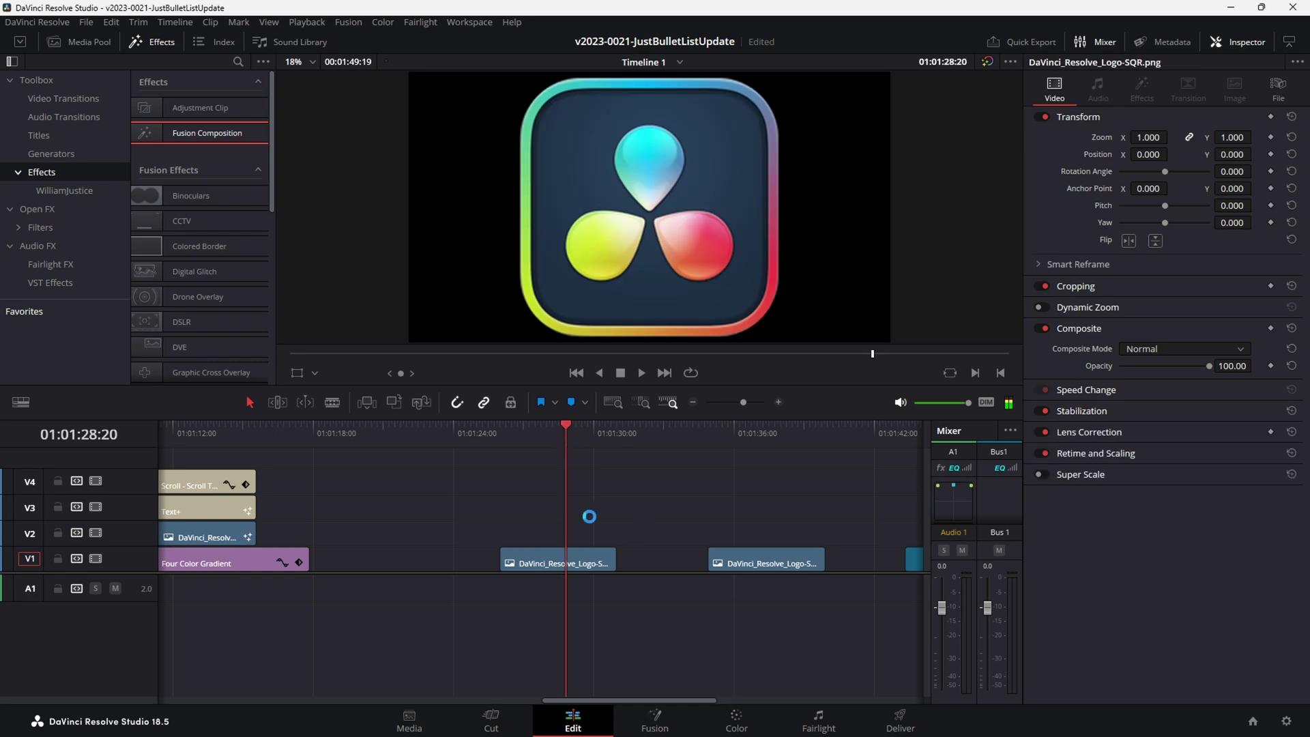
{"action": "scroll", "coordinate": [589, 517], "scroll_direction": "right", "scroll_amount": 1}
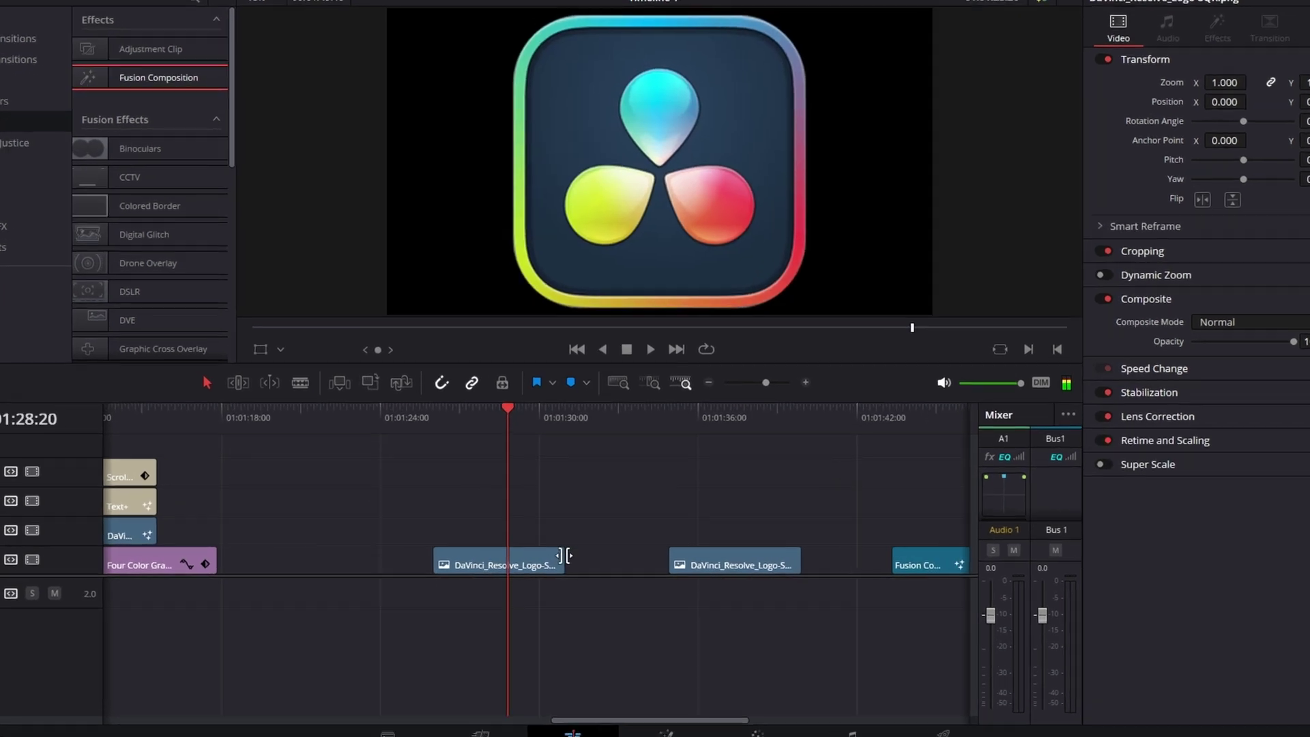
{"action": "left_click_drag", "start_coordinate": [566, 559], "coordinate": [622, 560]}
{"action": "left_click_drag", "start_coordinate": [568, 566], "coordinate": [585, 533]}
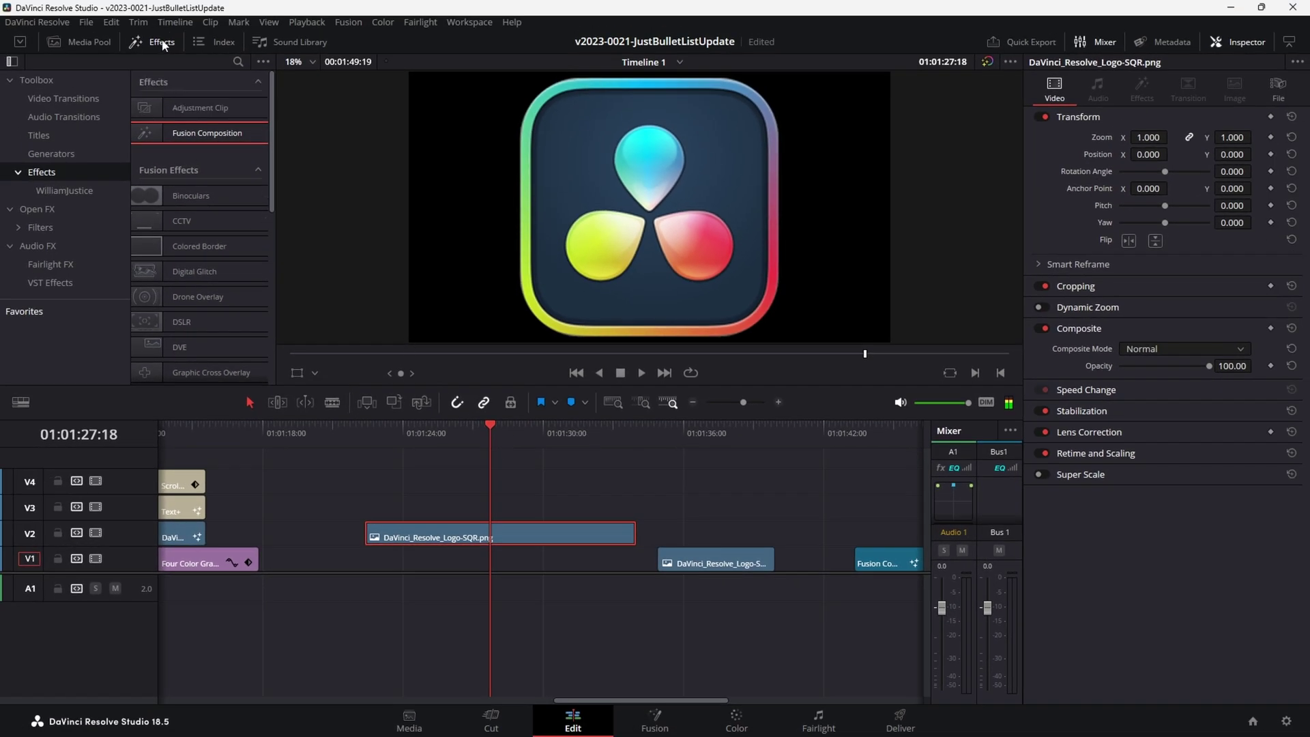
Step: Apply JustBulletList from the custom effects to the Video 2 logo clip, showing eight bulleted lines
{"action": "left_click", "coordinate": [163, 45]}
{"action": "left_click", "coordinate": [163, 44]}
{"action": "left_click", "coordinate": [64, 190]}
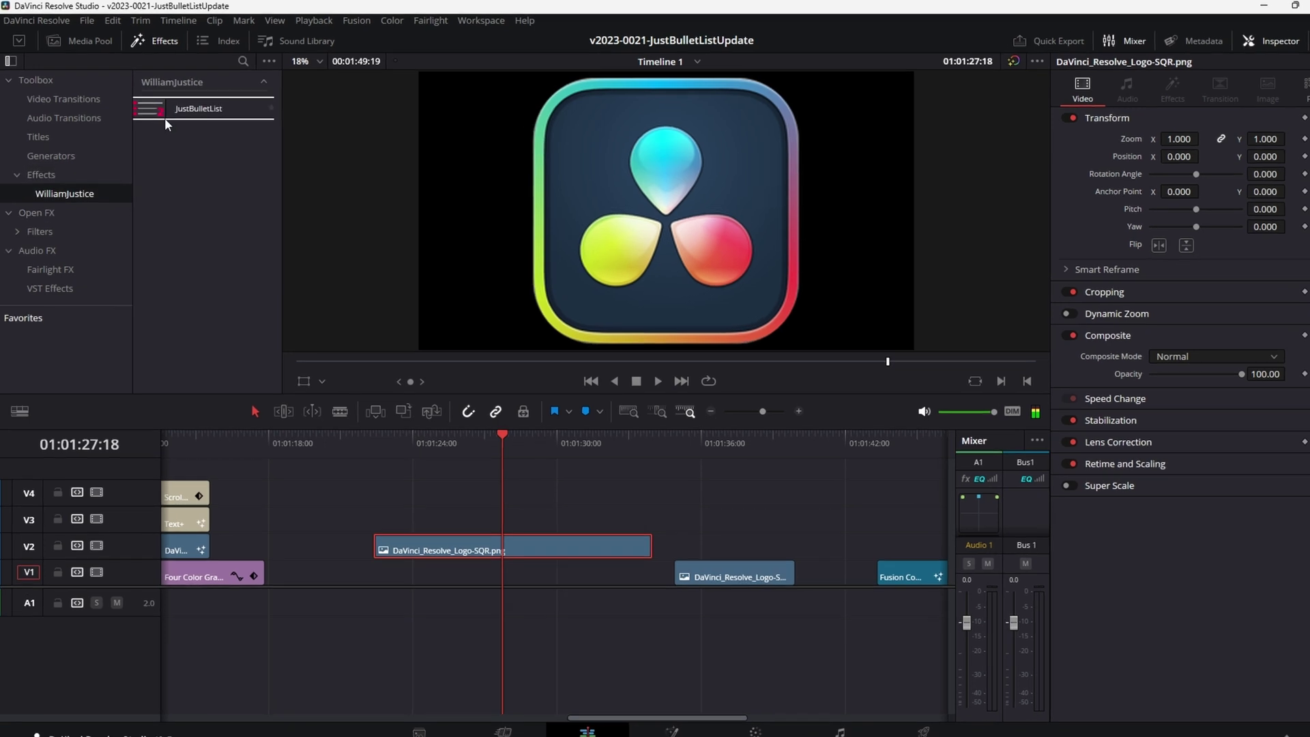
{"action": "left_click_drag", "start_coordinate": [183, 116], "coordinate": [519, 554]}
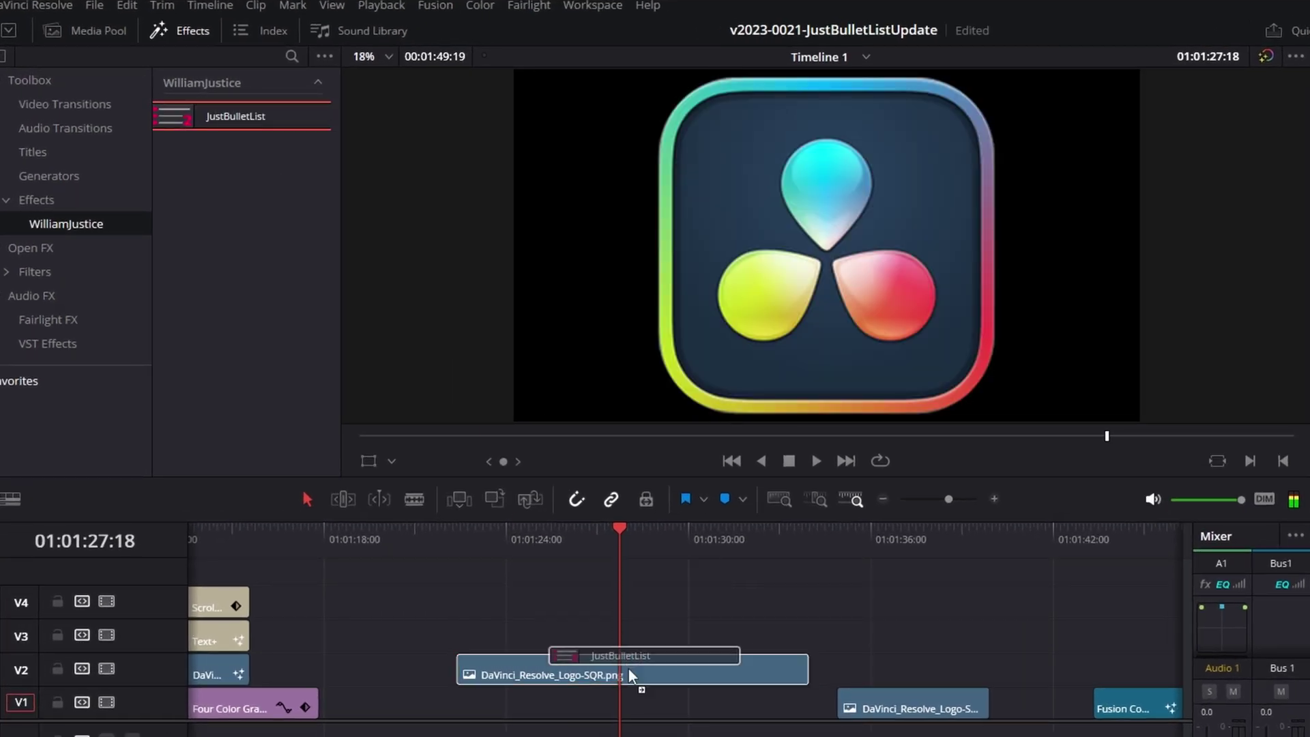
{"action": "left_click_drag", "start_coordinate": [629, 668], "coordinate": [629, 668]}
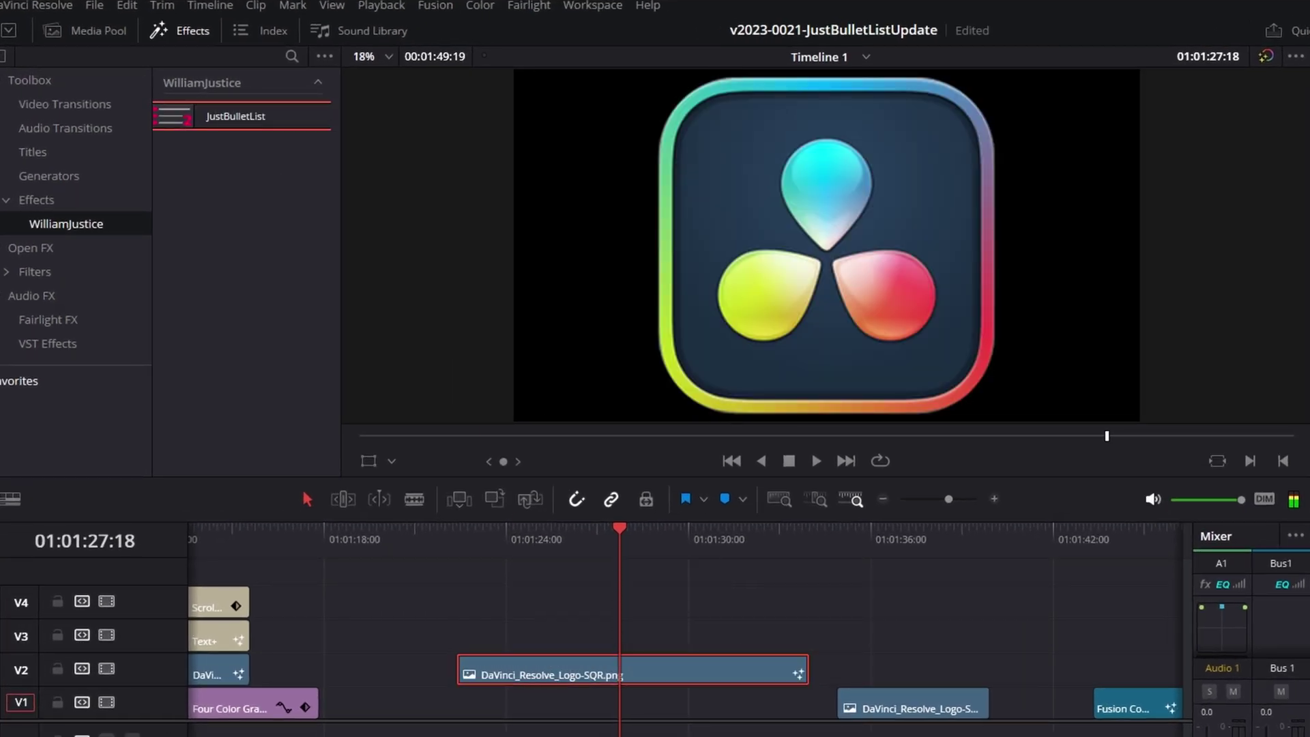
{"action": "double_click", "coordinate": [629, 669]}
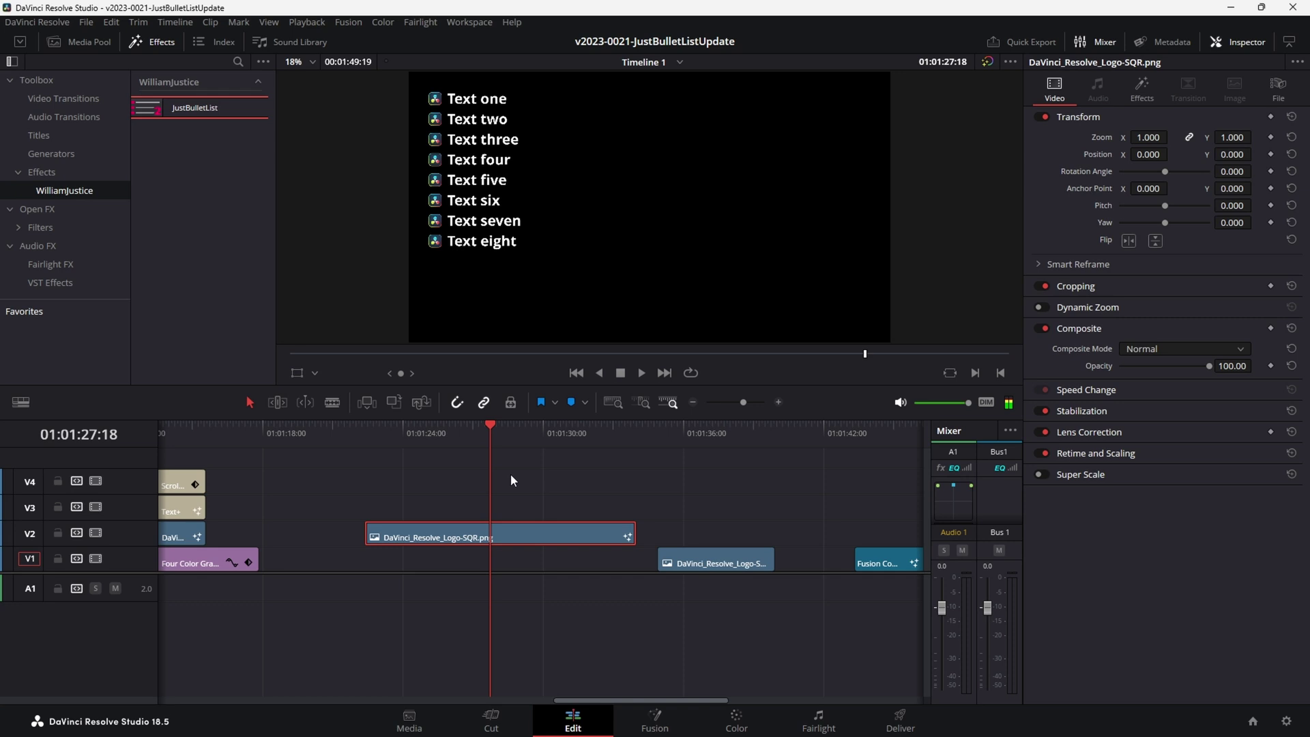
{"action": "key", "text": "Left"}
{"action": "key", "text": "Left"}
{"action": "key", "text": "Left"}
{"action": "key", "text": "Left"}
{"action": "key", "text": "Left"}
{"action": "key", "text": "Left"}
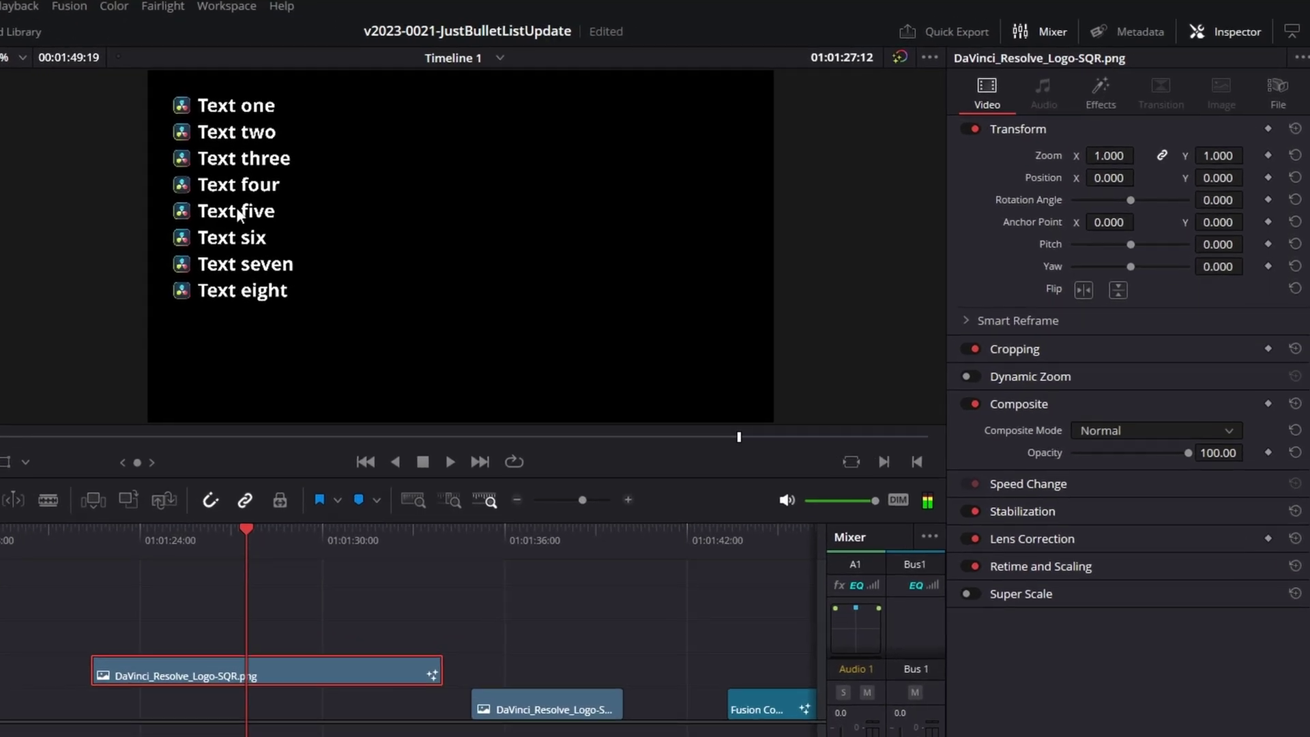
Step: Set the JustBulletList text colour to cyan
{"action": "left_click", "coordinate": [1104, 98]}
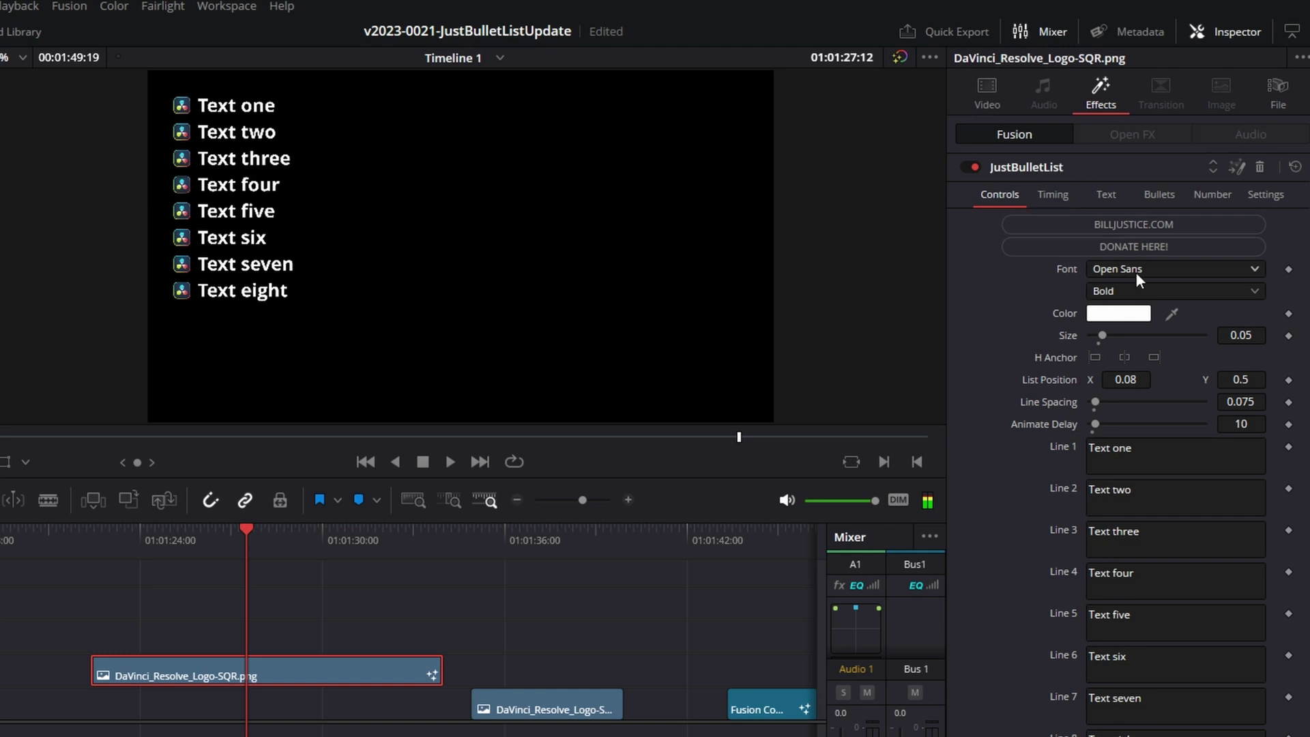
{"action": "left_click", "coordinate": [1125, 315]}
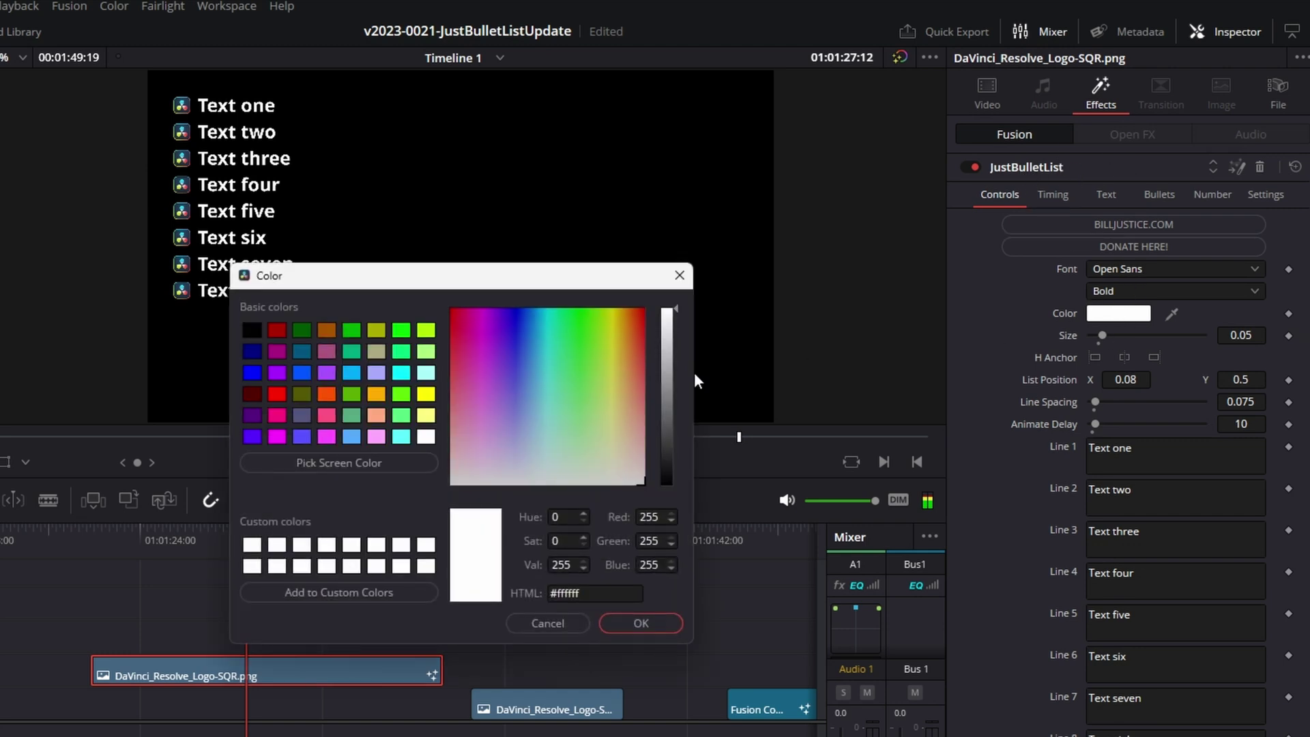
{"action": "left_click_drag", "start_coordinate": [588, 353], "coordinate": [582, 325]}
{"action": "left_click", "coordinate": [543, 319]}
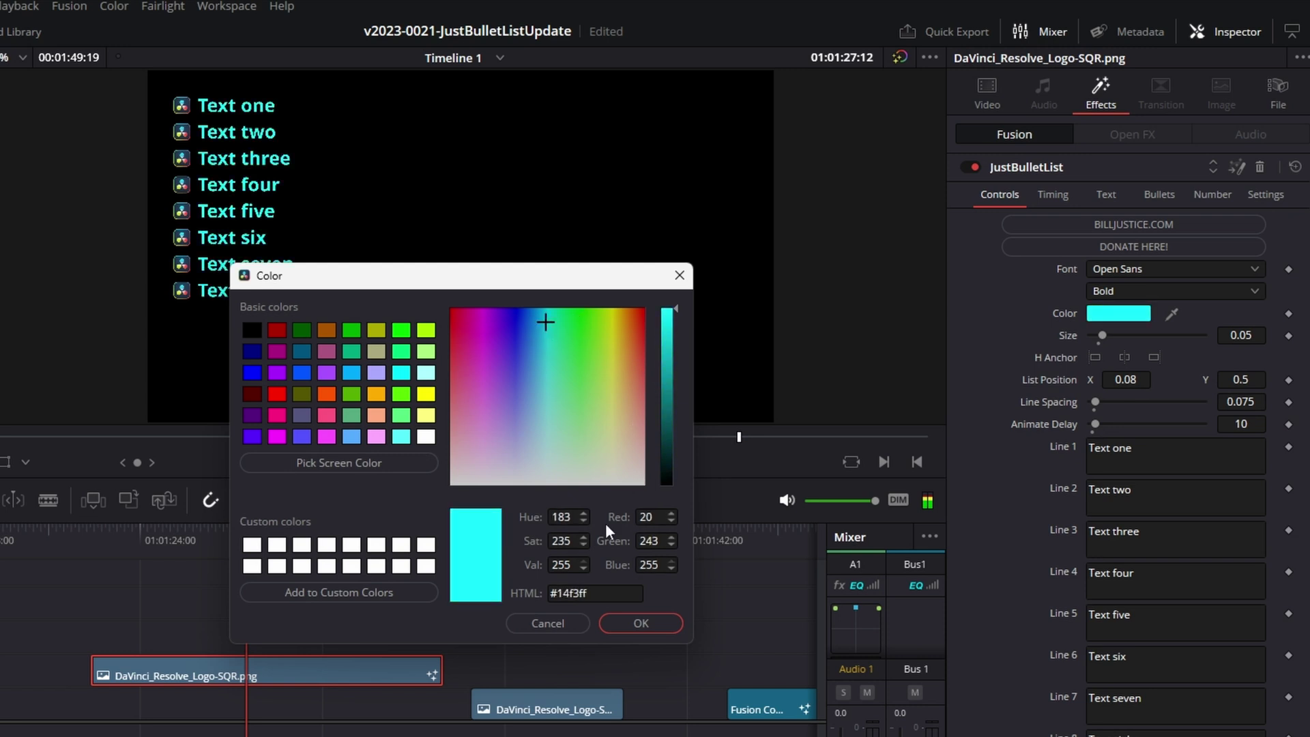
{"action": "left_click", "coordinate": [641, 623]}
Step: Set text Size 0.0458, List Position X 0.453 and Line Spacing 0.085, then replay the animation
{"action": "left_click_drag", "start_coordinate": [1101, 335], "coordinate": [1096, 344]}
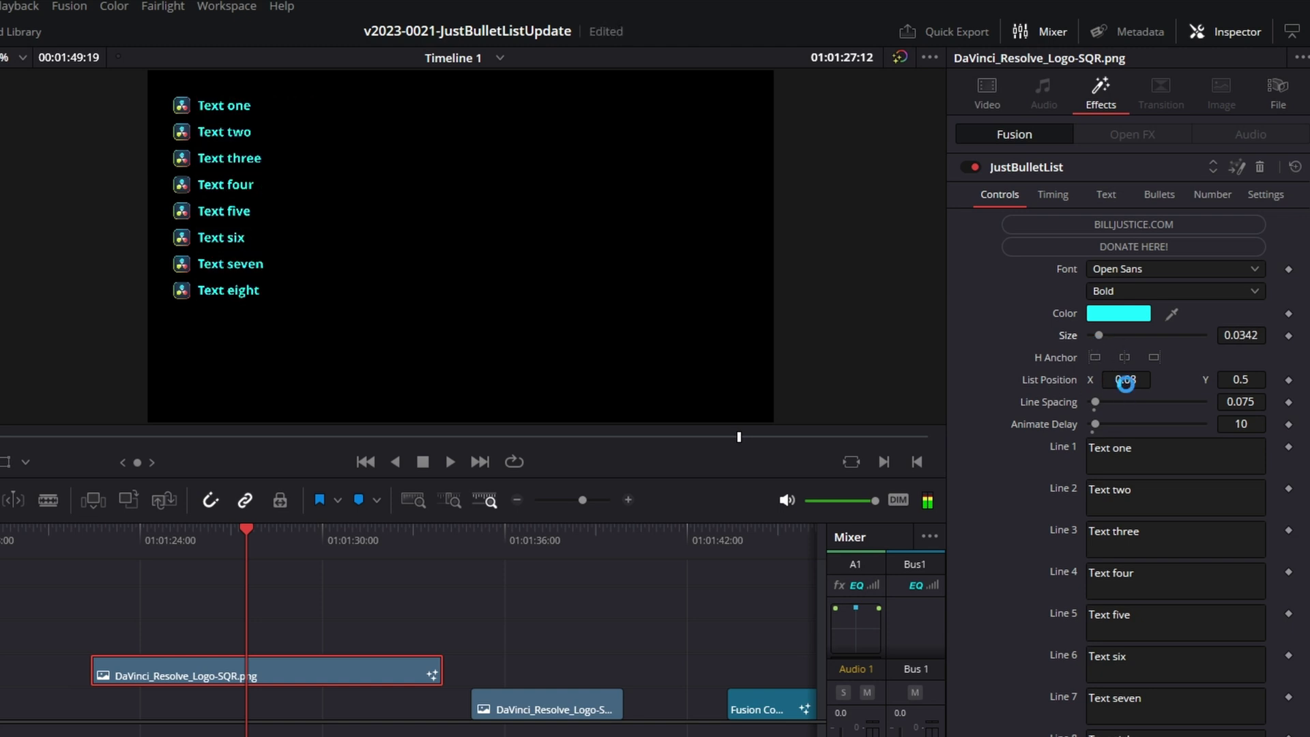
{"action": "left_click_drag", "start_coordinate": [1125, 380], "coordinate": [1255, 335]}
{"action": "mouse_move", "coordinate": [1240, 402]}
{"action": "left_mouse_down"}
{"action": "mouse_move", "coordinate": [1253, 402]}
{"action": "mouse_move", "coordinate": [1222, 402]}
{"action": "left_mouse_up"}
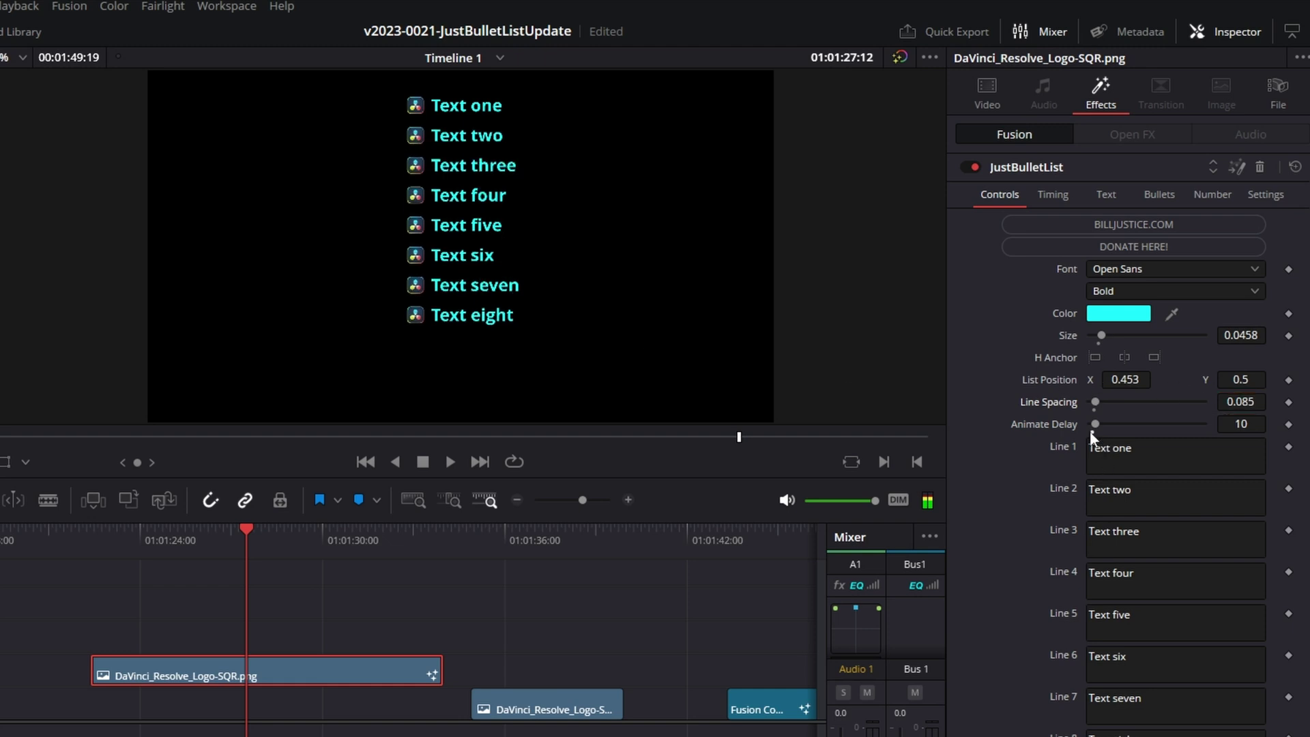
{"action": "left_click", "coordinate": [100, 541]}
{"action": "key", "text": "space"}
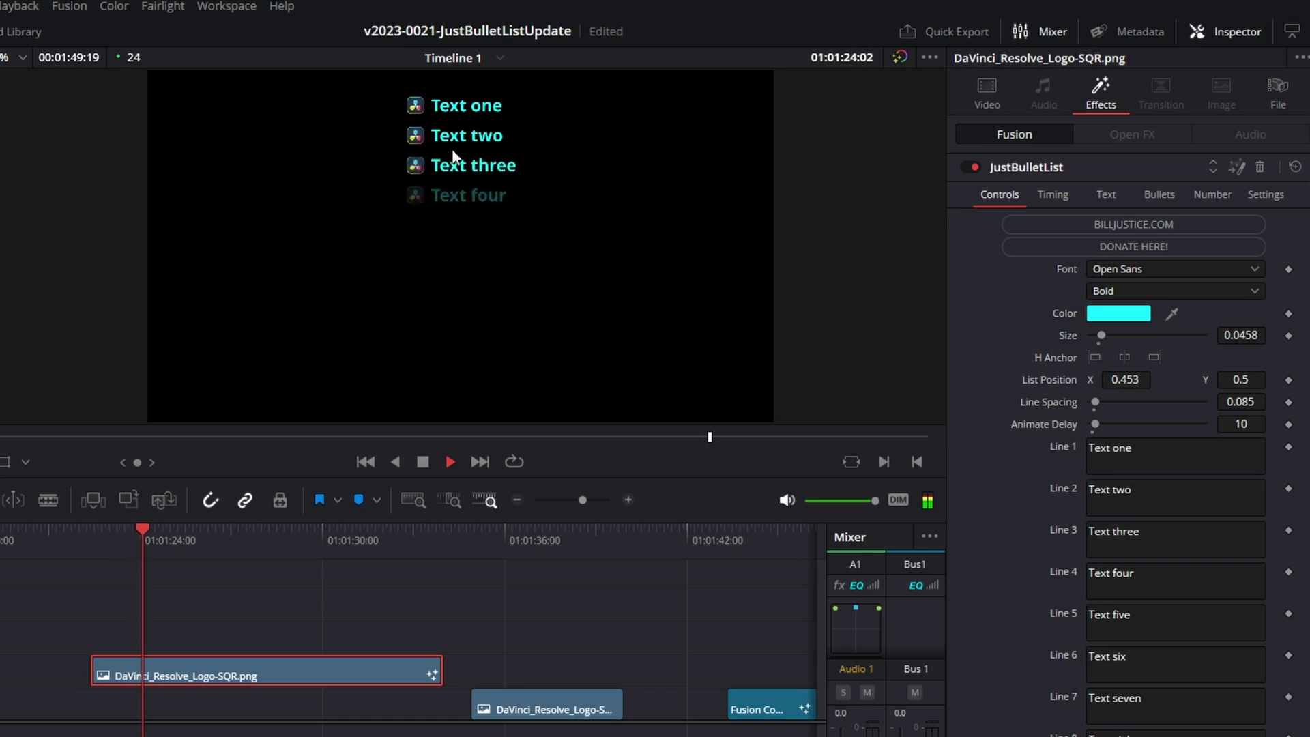
{"action": "key", "text": "space"}
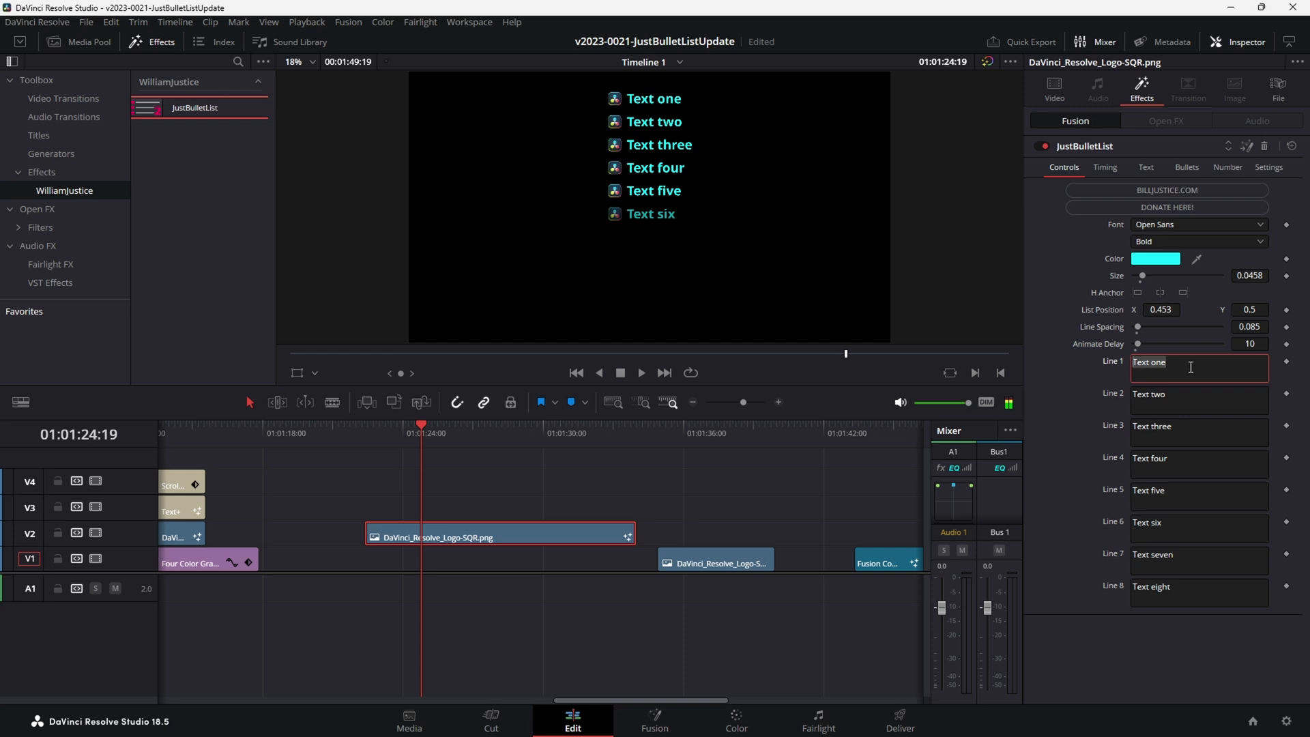
Step: Enter the author's name across the first two lines of the bullet list
{"action": "key", "text": "Tab"}
{"action": "type", "text": "Justice"}
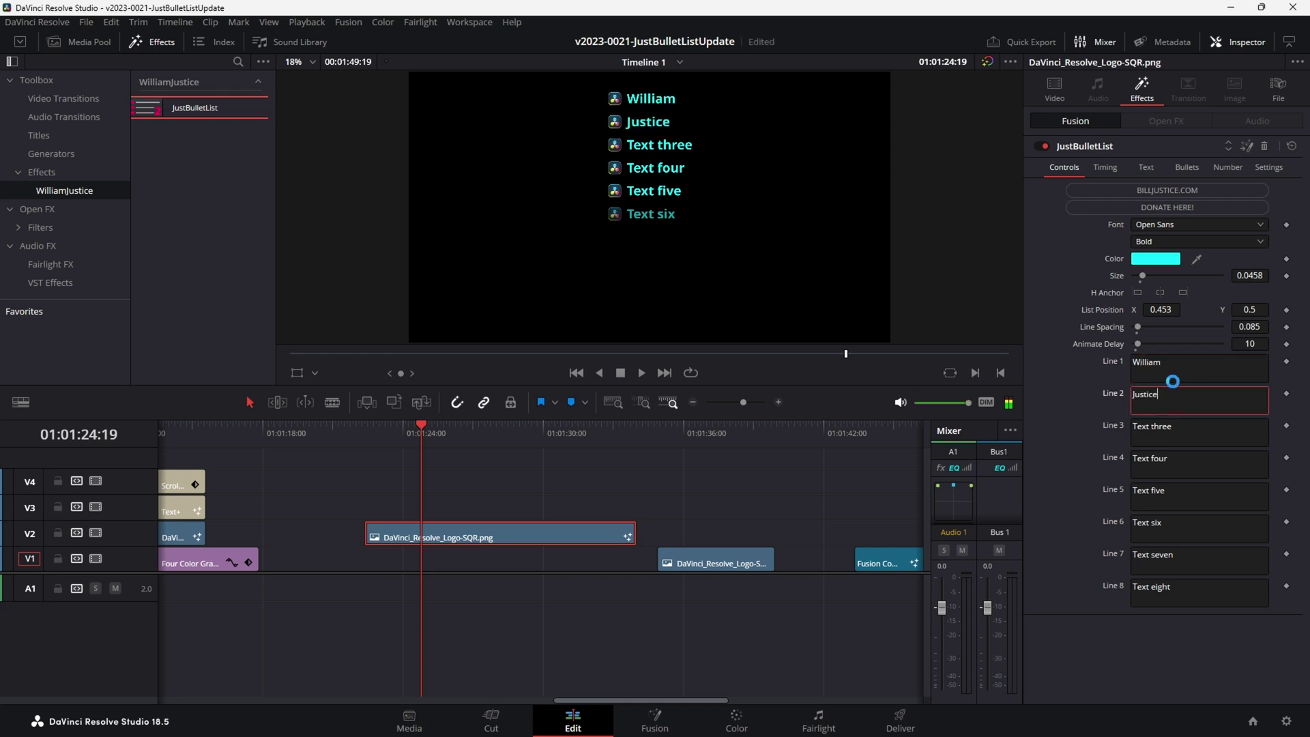
{"action": "left_click", "coordinate": [1176, 368]}
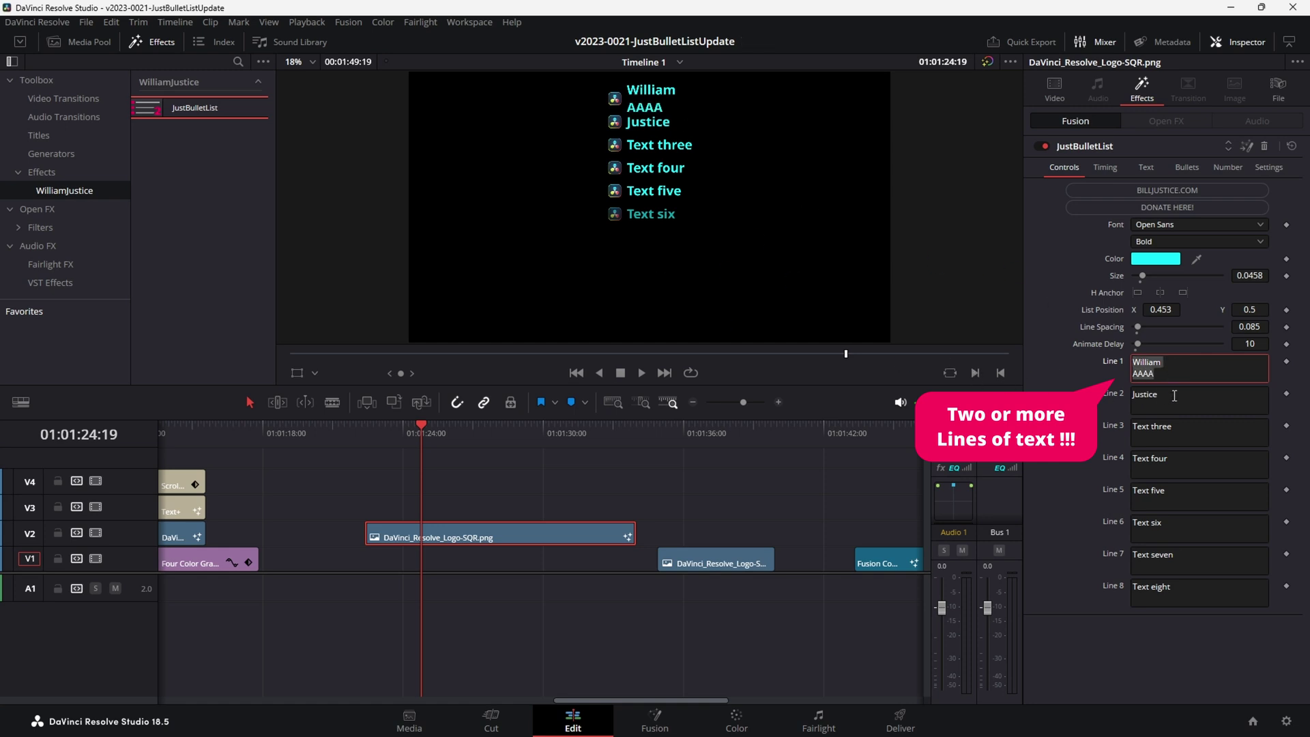
{"action": "key", "text": "BackSpace"}
{"action": "key", "text": "BackSpace"}
{"action": "key", "text": "BackSpace"}
{"action": "left_click", "coordinate": [1112, 307]}
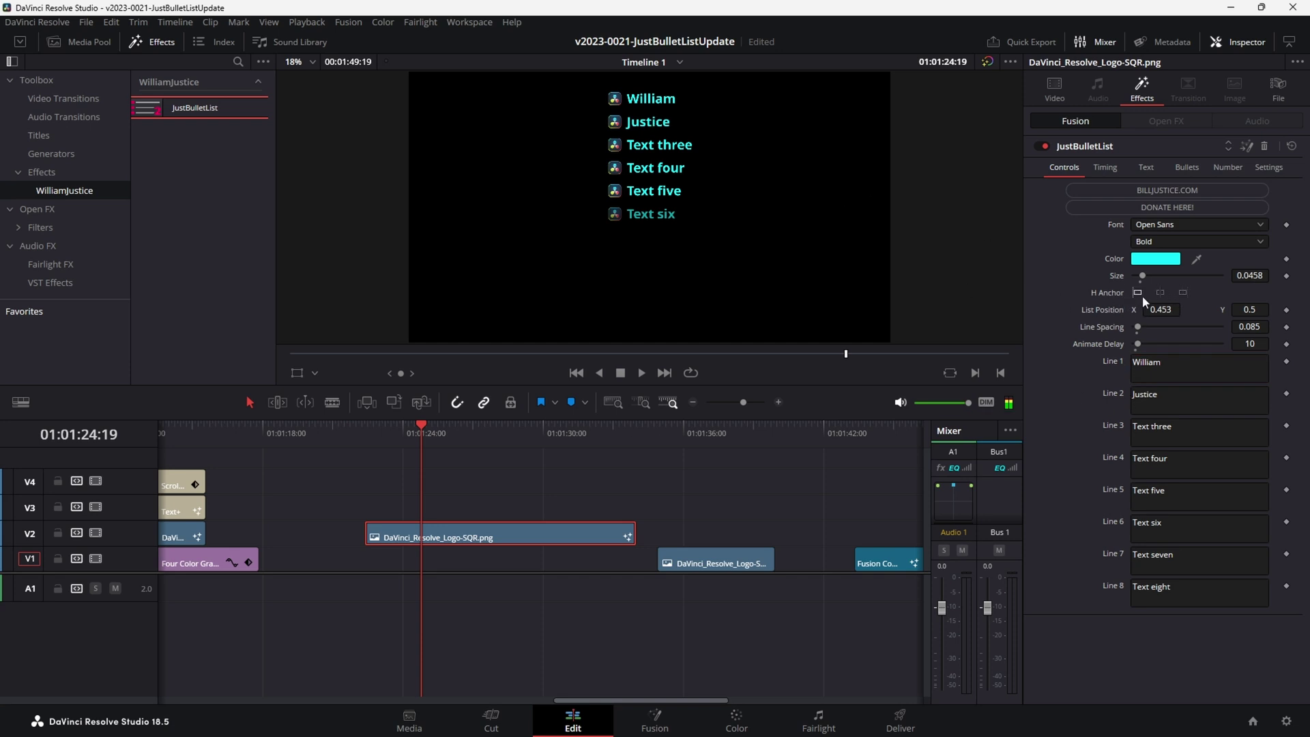
Step: Set the list's H Anchor back to left and make the preview area taller
{"action": "left_click", "coordinate": [1185, 295]}
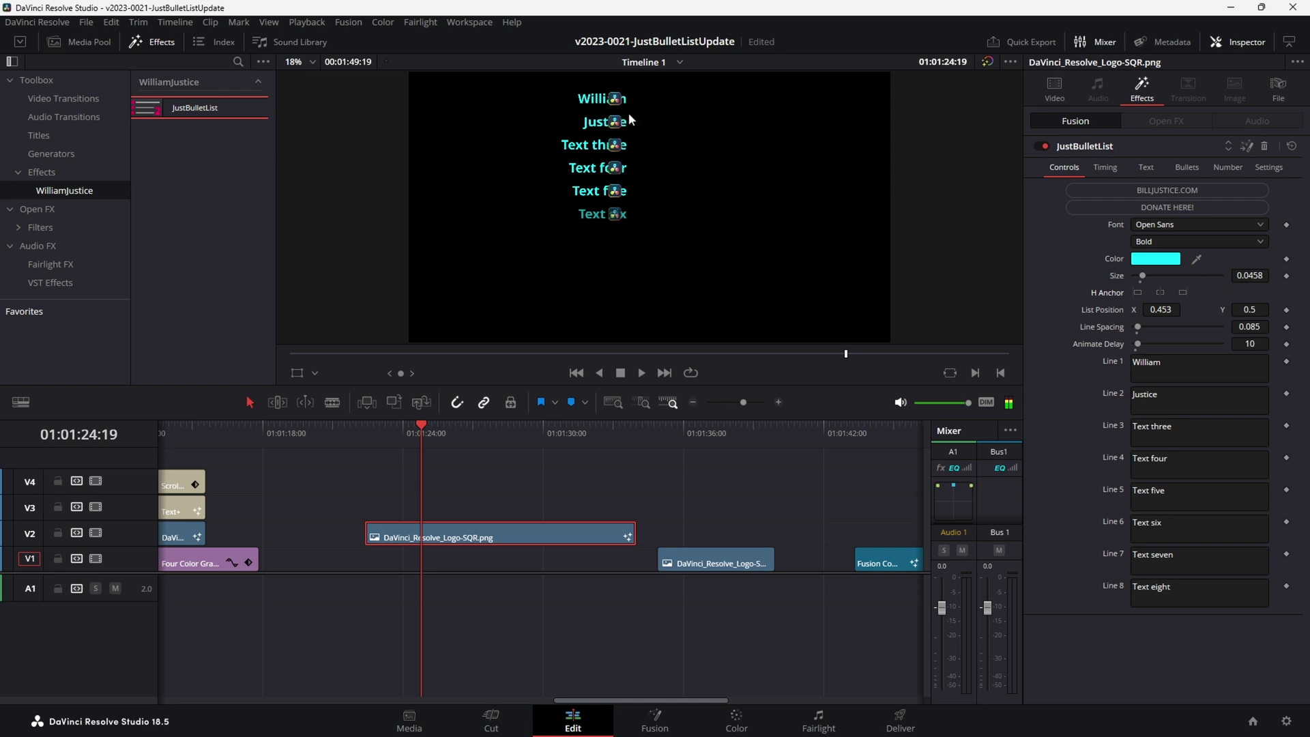
{"action": "left_click", "coordinate": [1137, 292]}
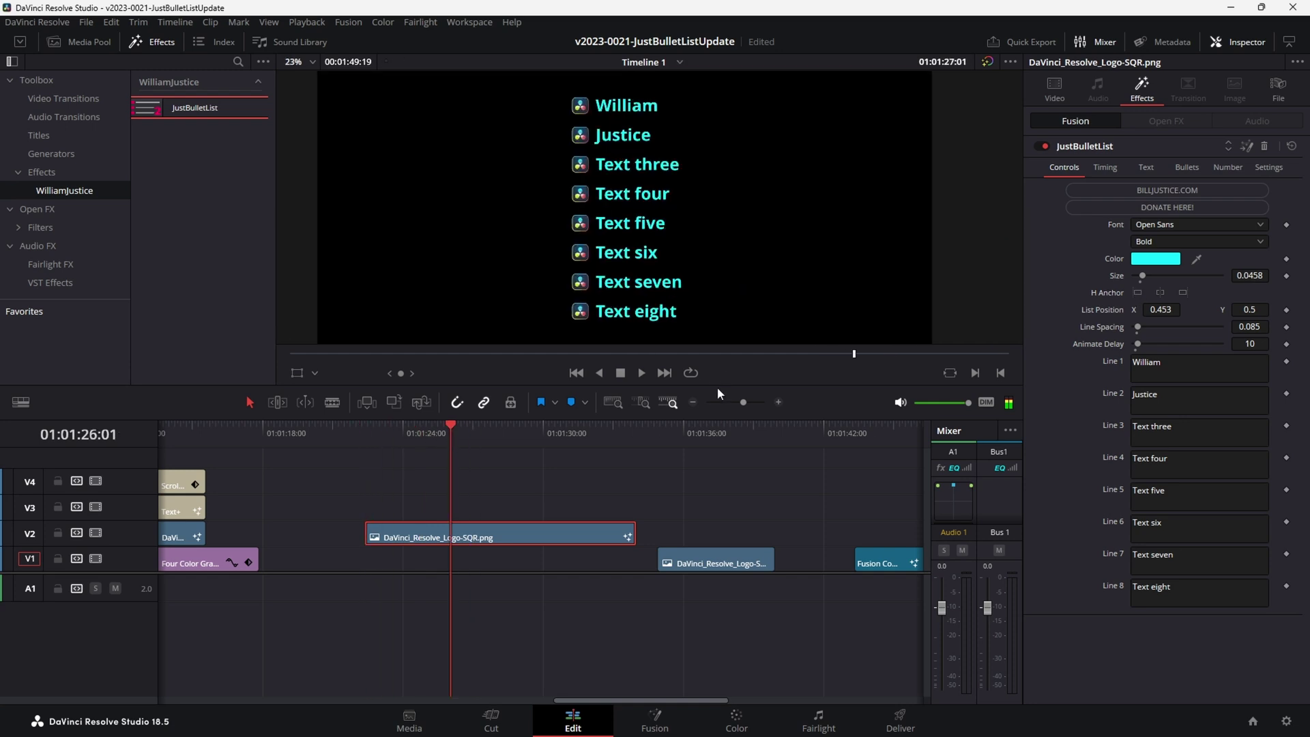
{"action": "left_click_drag", "start_coordinate": [718, 387], "coordinate": [716, 442]}
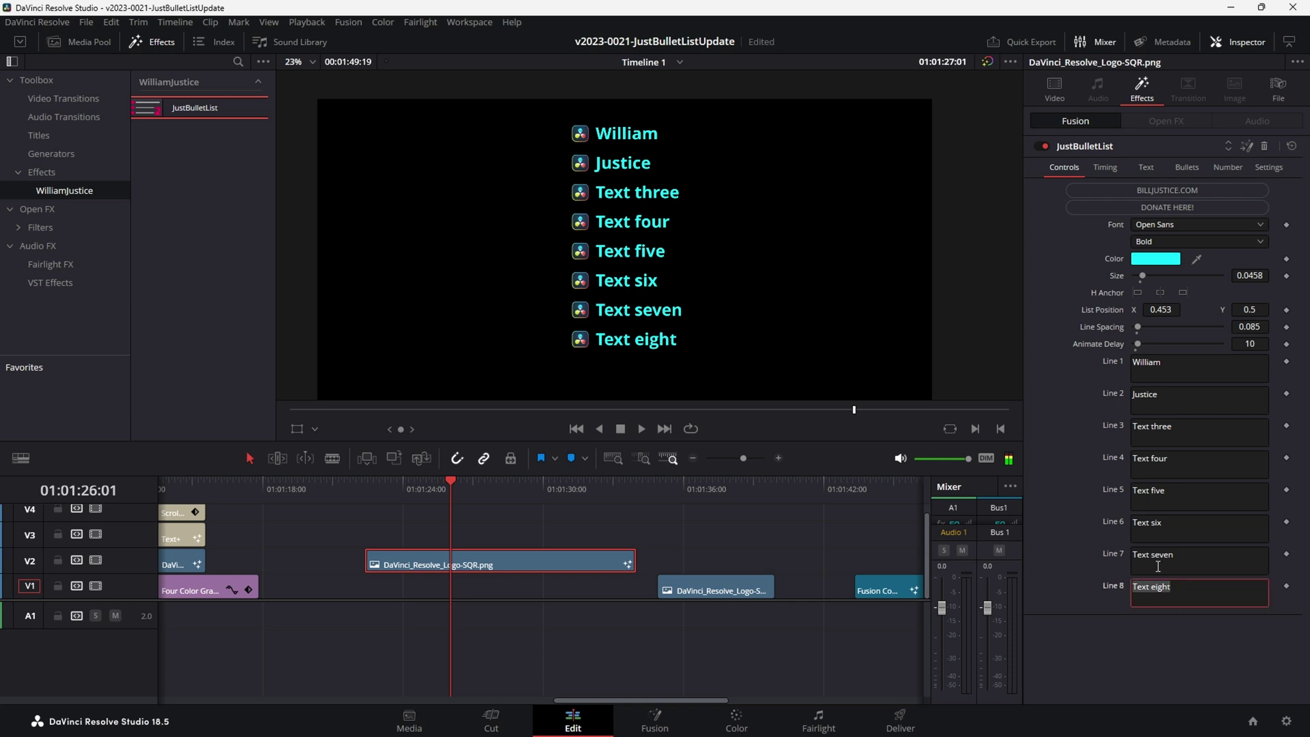
Step: Clear lines 6–8 so the list ends at Text five, and show the Timing settings
{"action": "left_click", "coordinate": [1187, 553]}
{"action": "key", "text": "ctrl+a"}
{"action": "key", "text": "BackSpace"}
{"action": "left_click", "coordinate": [1175, 523]}
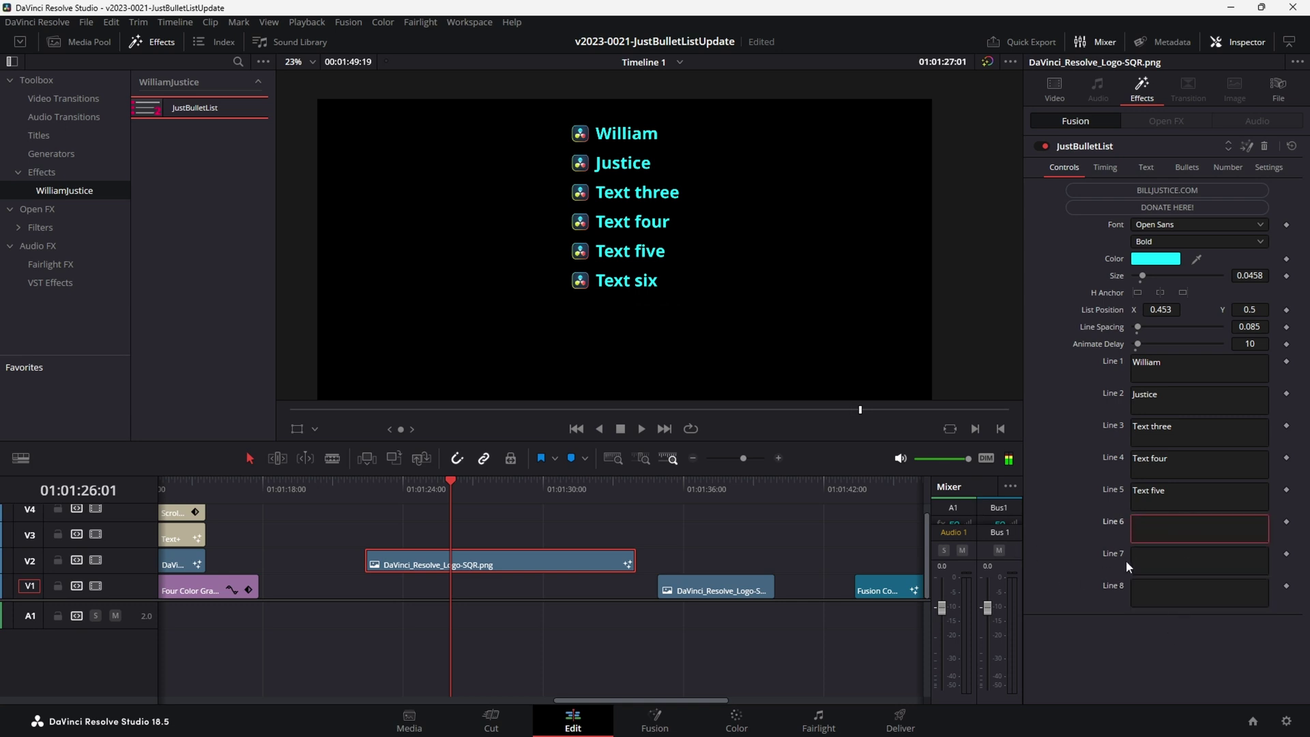
{"action": "key", "text": "shift+Right"}
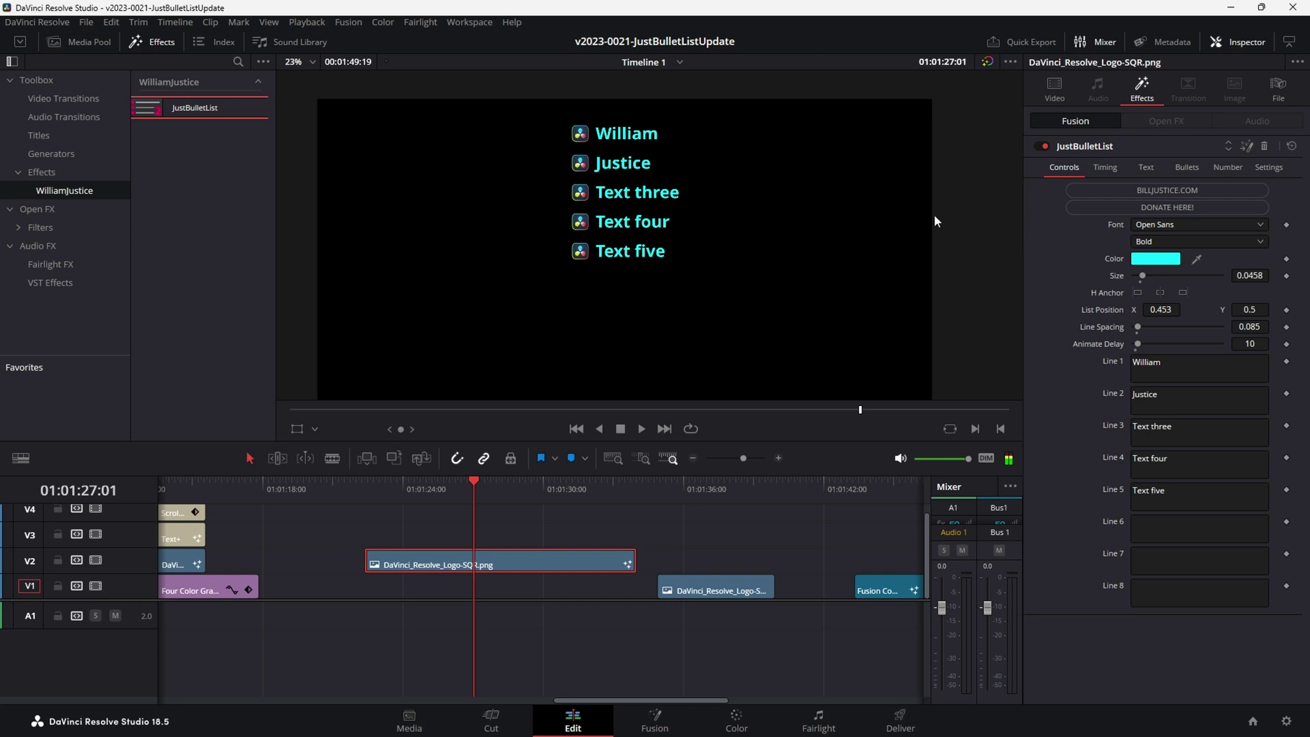
{"action": "left_click", "coordinate": [1105, 171]}
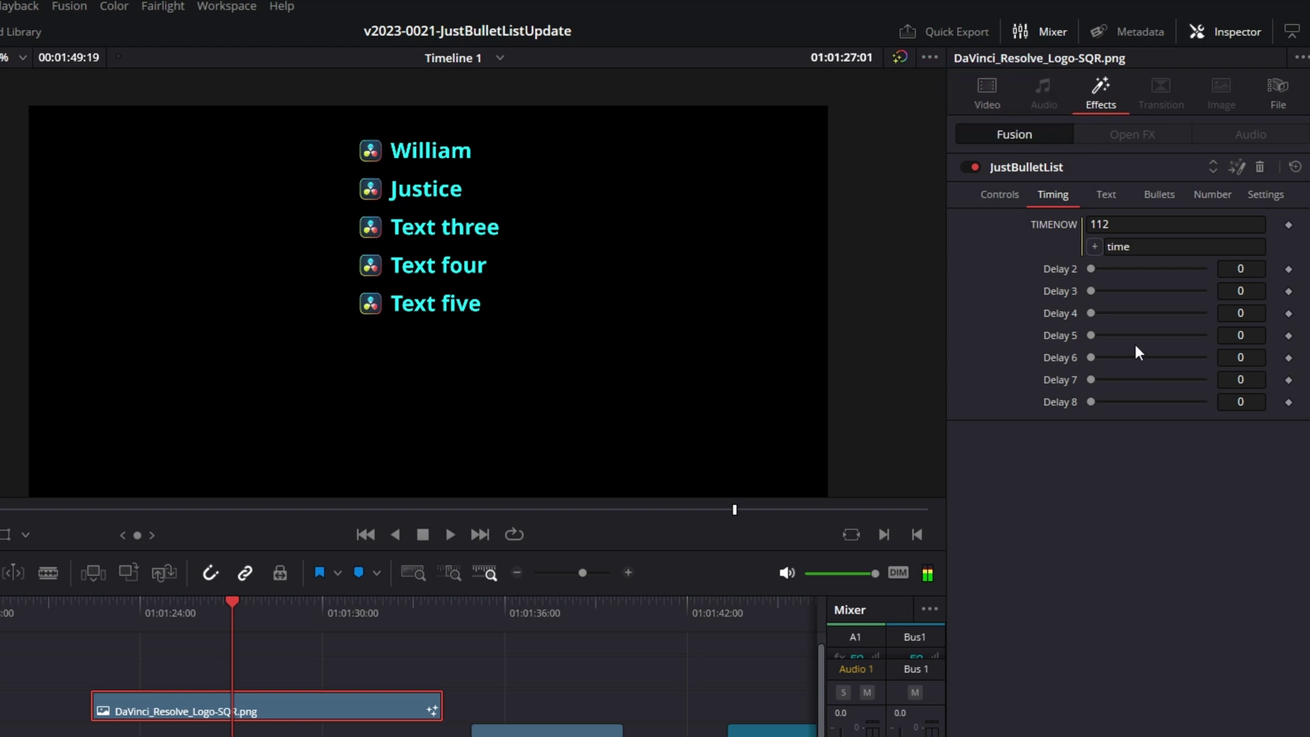
Step: Widen the text Tracking, tilt the text to -31.3 degrees, save, and test Write On End
{"action": "left_click", "coordinate": [1106, 199]}
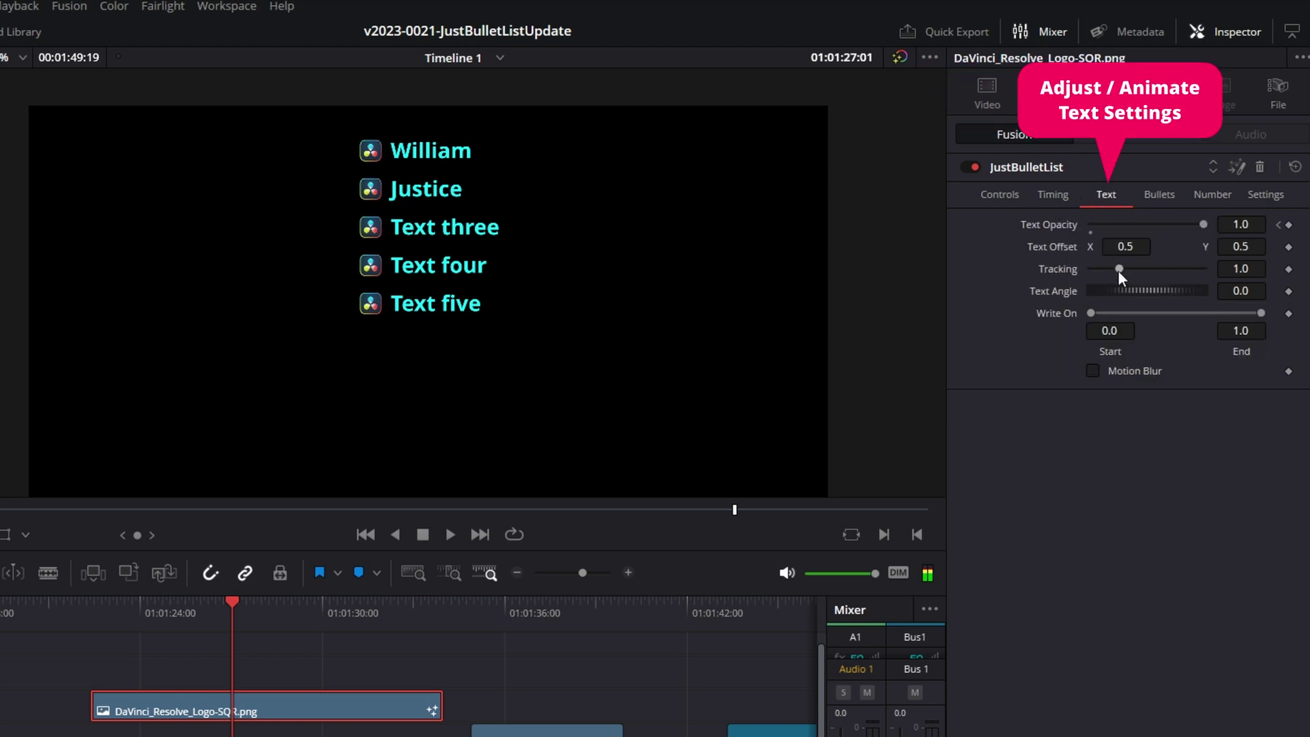
{"action": "left_click_drag", "start_coordinate": [1118, 268], "coordinate": [1168, 294]}
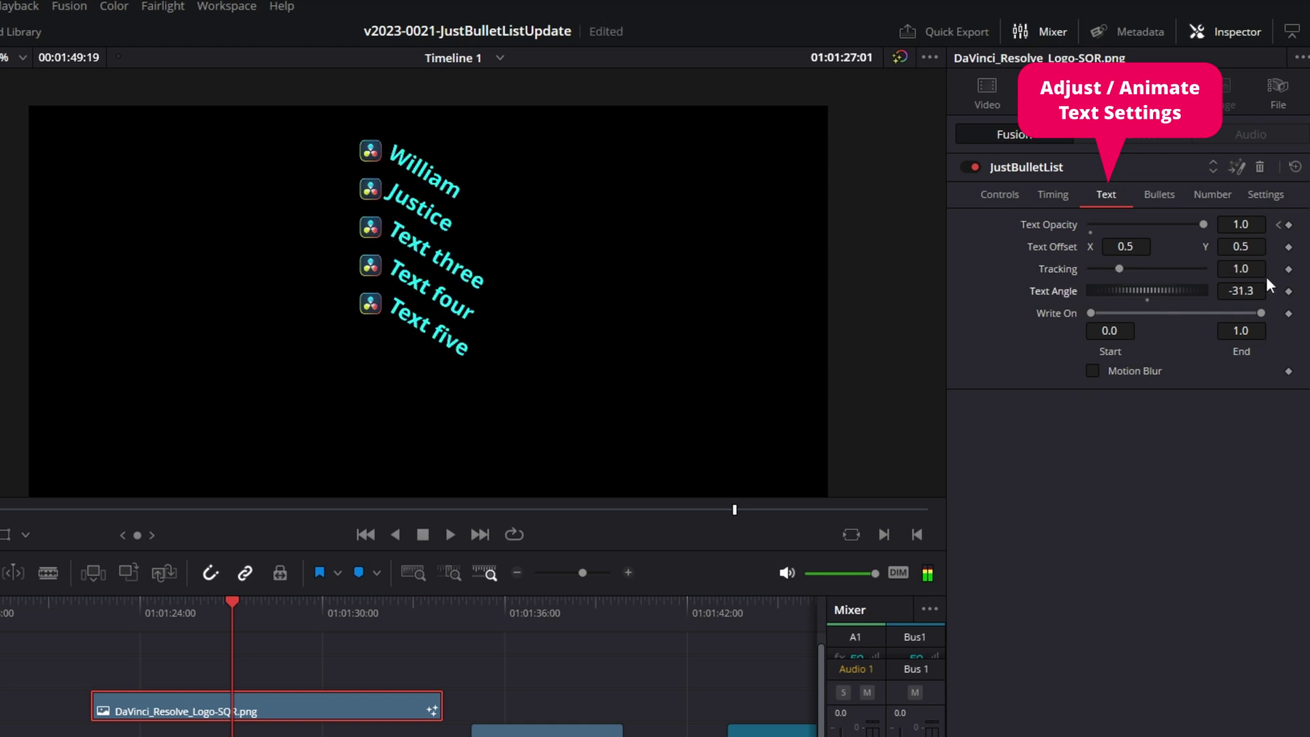
{"action": "key", "text": "ctrl+s"}
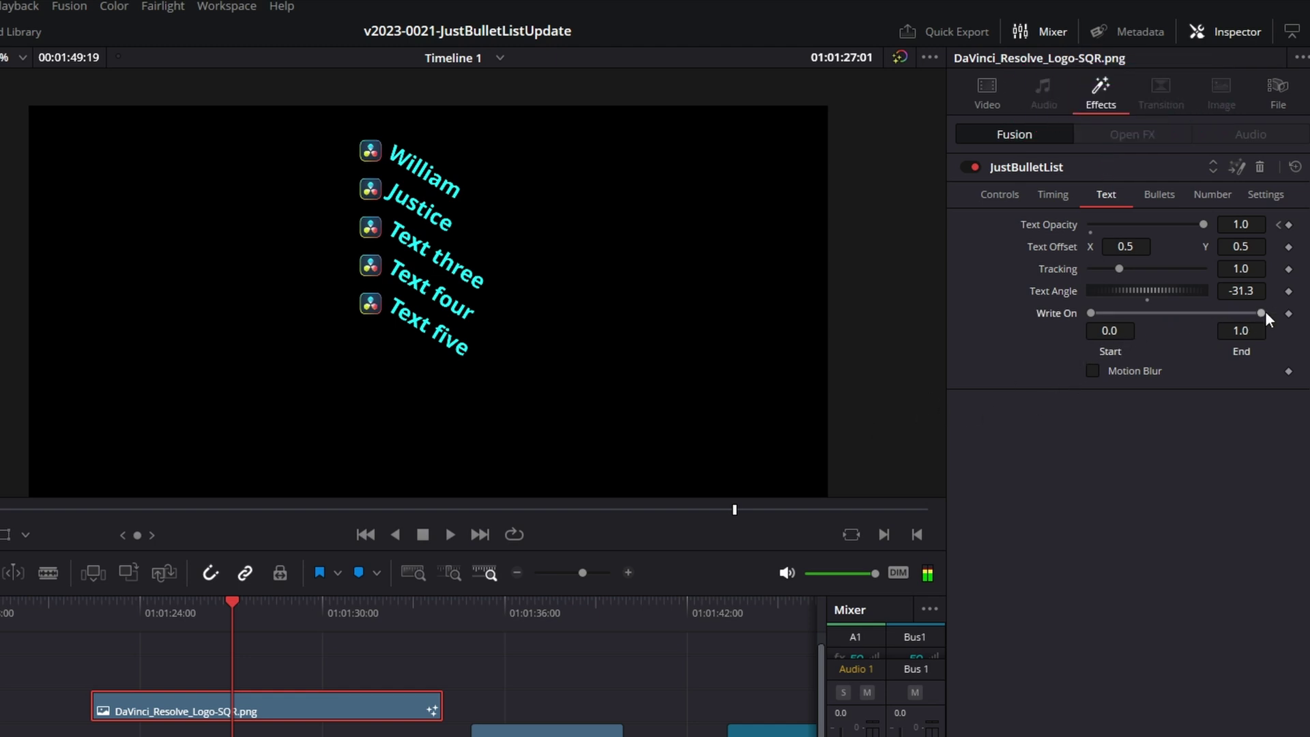
{"action": "left_click_drag", "start_coordinate": [1261, 313], "coordinate": [1307, 315]}
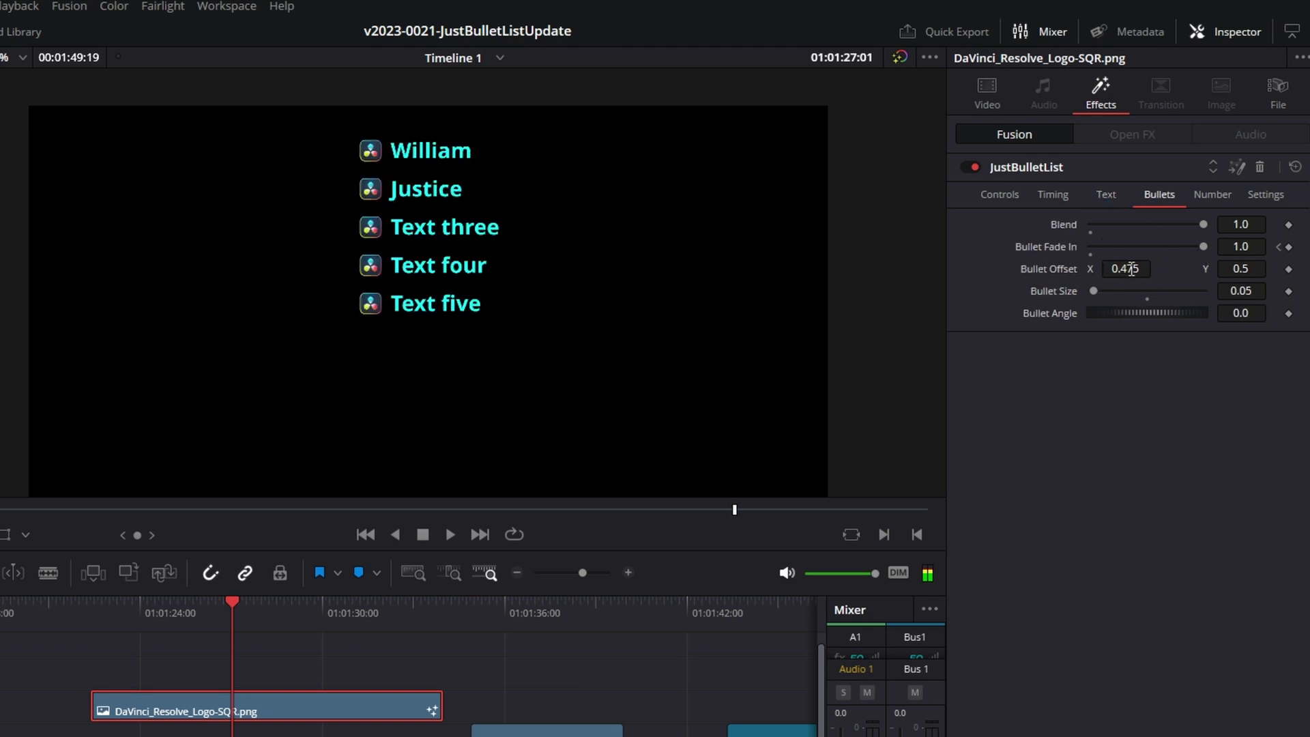
Step: Set bullet Offset X to 0.472 and Size to 0.057, and reset the bullet Angle
{"action": "mouse_move", "coordinate": [1131, 270]}
{"action": "left_mouse_down"}
{"action": "mouse_move", "coordinate": [1161, 270]}
{"action": "mouse_move", "coordinate": [1146, 270]}
{"action": "left_mouse_up"}
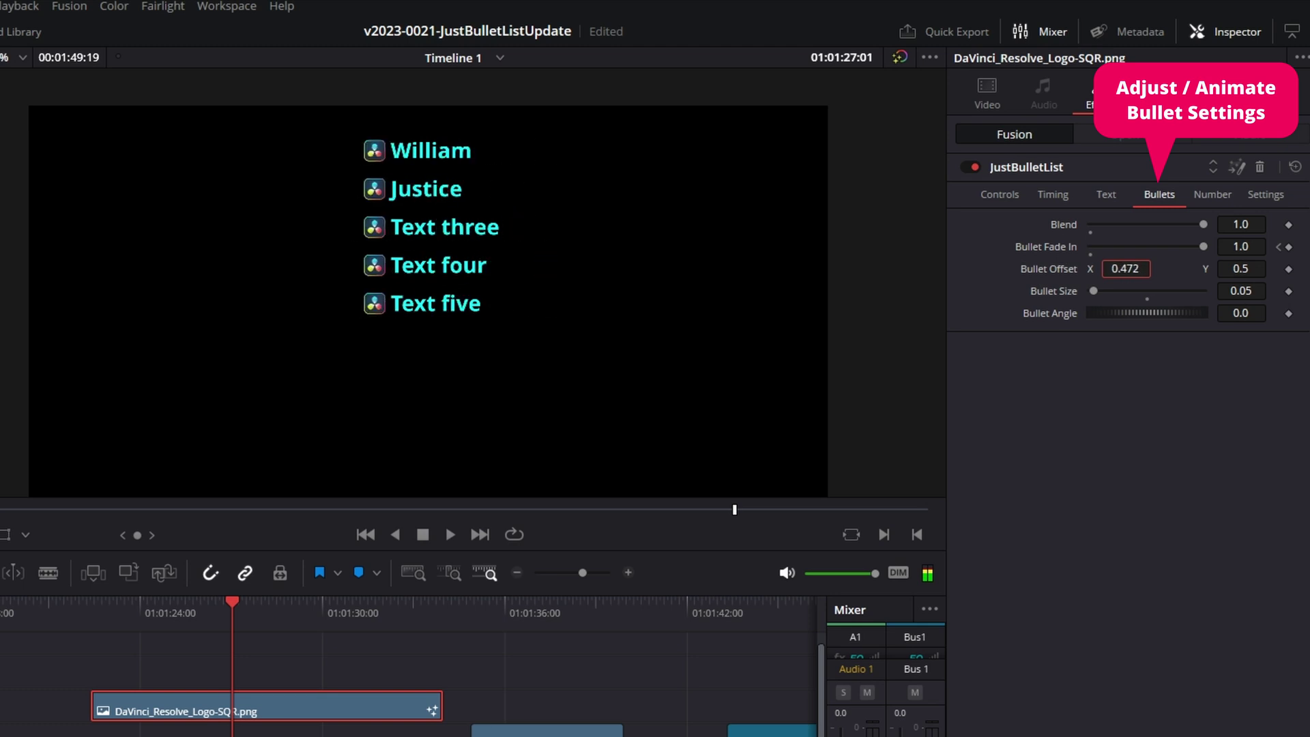
{"action": "left_click_drag", "start_coordinate": [1228, 290], "coordinate": [1232, 291]}
{"action": "left_click_drag", "start_coordinate": [1161, 310], "coordinate": [1148, 311]}
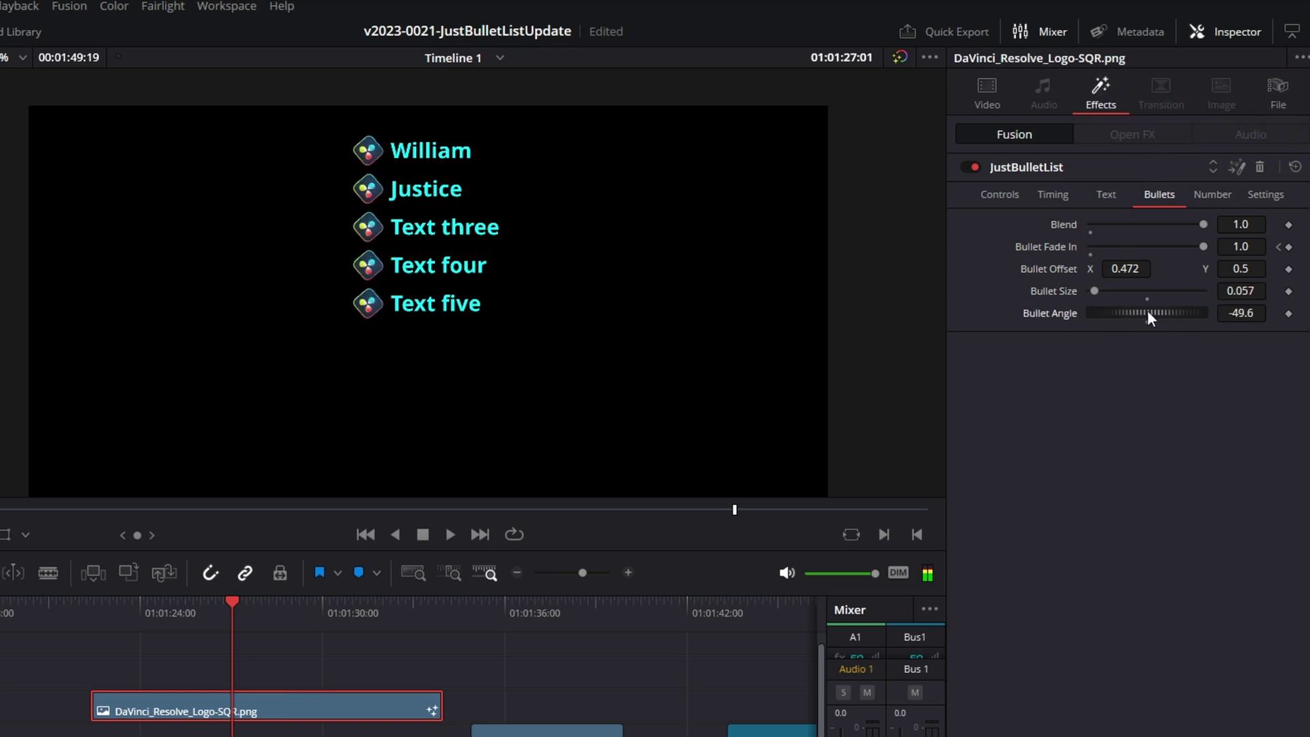
{"action": "double_click", "coordinate": [1148, 310]}
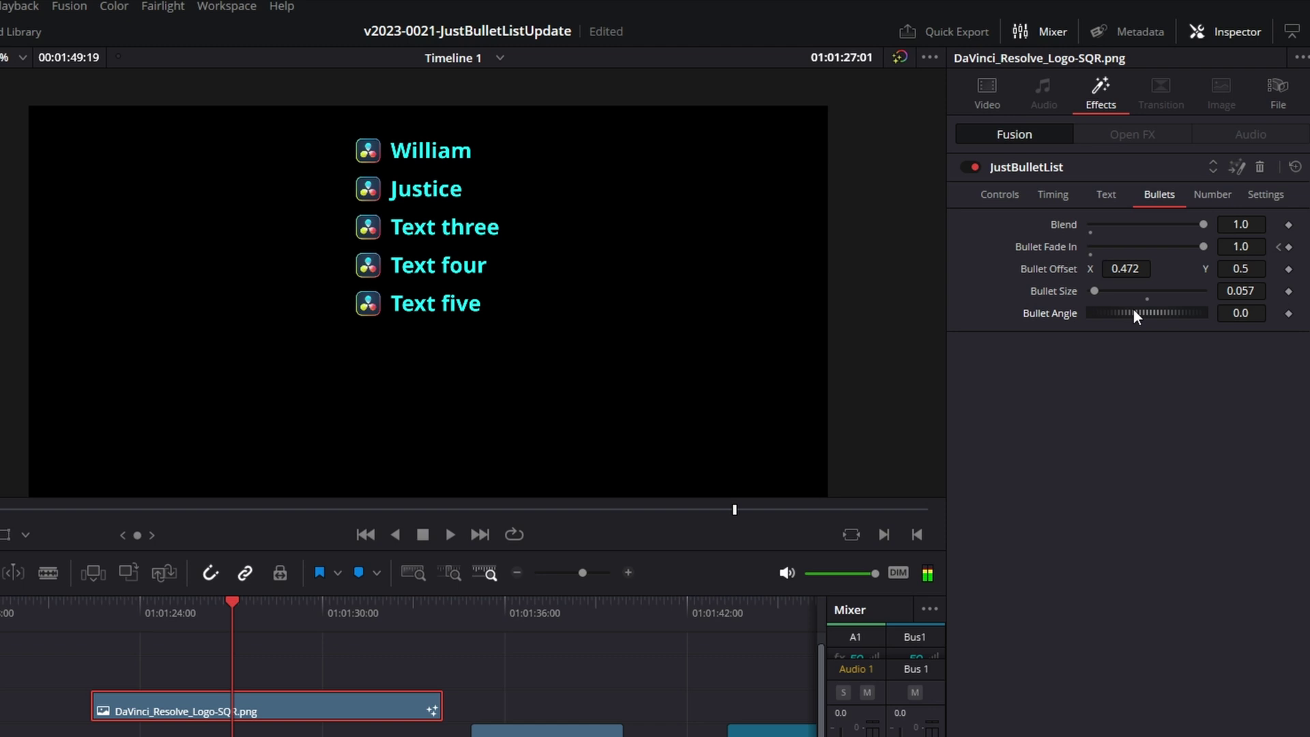
Step: Raise the Number Blend to 1.0 so numbers 1–5 overlay the logo bullets
{"action": "left_click", "coordinate": [1204, 195]}
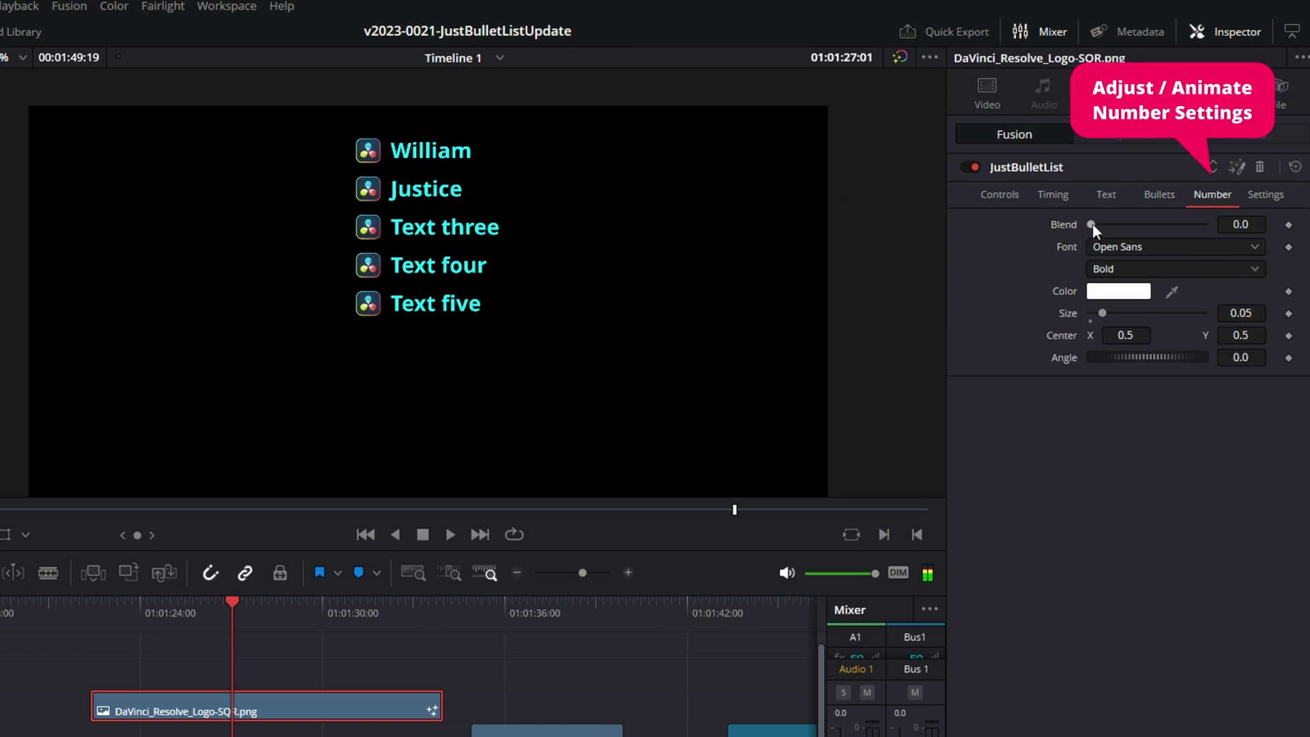
{"action": "left_click_drag", "start_coordinate": [1091, 223], "coordinate": [1231, 232]}
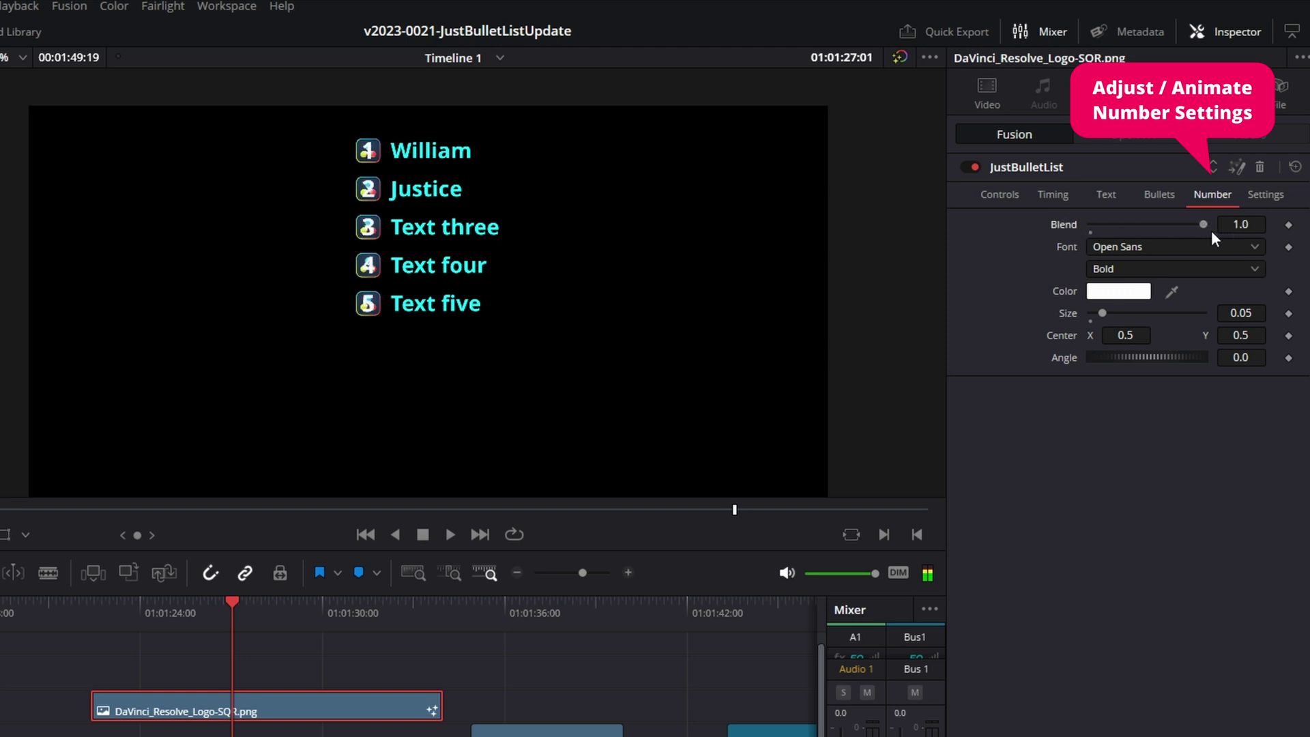
{"action": "scroll", "coordinate": [425, 225], "scroll_direction": "up", "scroll_amount": 4}
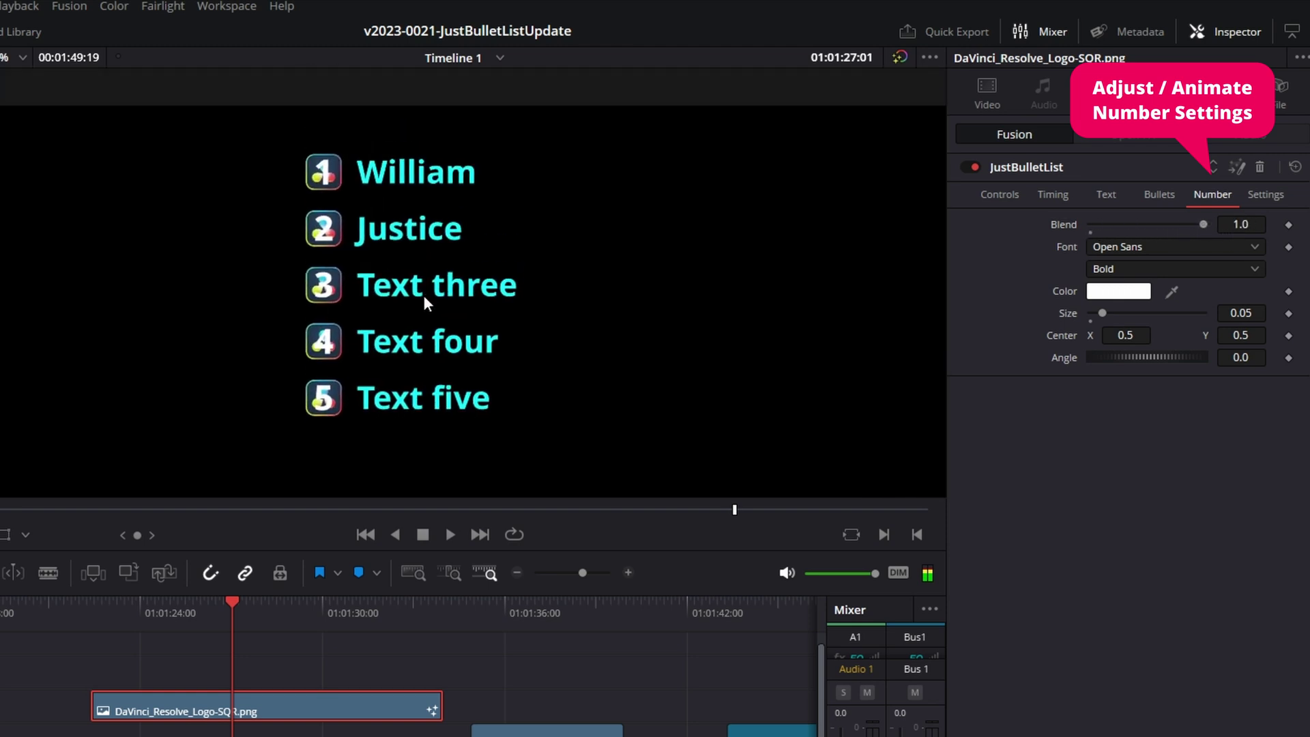
Step: Set the Bullets Blend to 0 to hide the logo bullets, leaving plain numbers
{"action": "scroll", "coordinate": [386, 241], "scroll_direction": "up", "scroll_amount": 1}
{"action": "scroll", "coordinate": [386, 242], "scroll_direction": "down", "scroll_amount": 2}
{"action": "scroll", "coordinate": [332, 287], "scroll_direction": "up", "scroll_amount": 1}
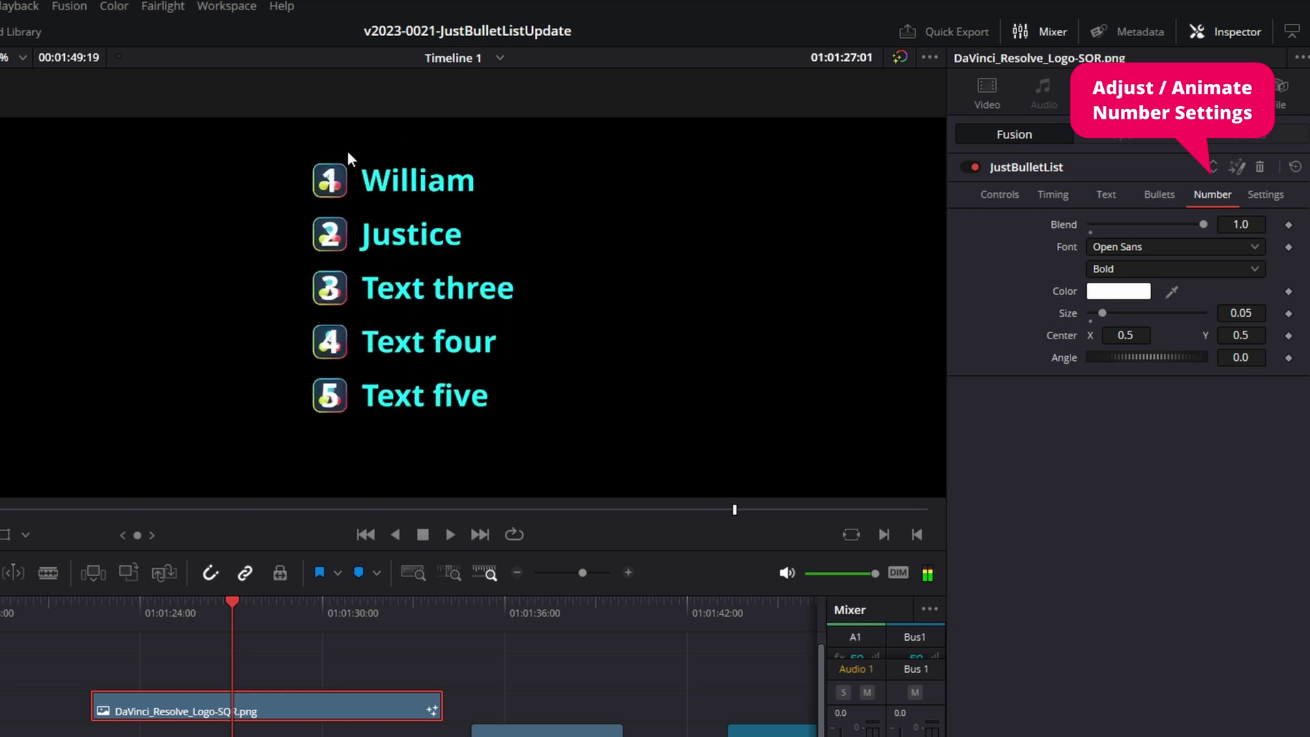
{"action": "scroll", "coordinate": [387, 236], "scroll_direction": "down", "scroll_amount": 1}
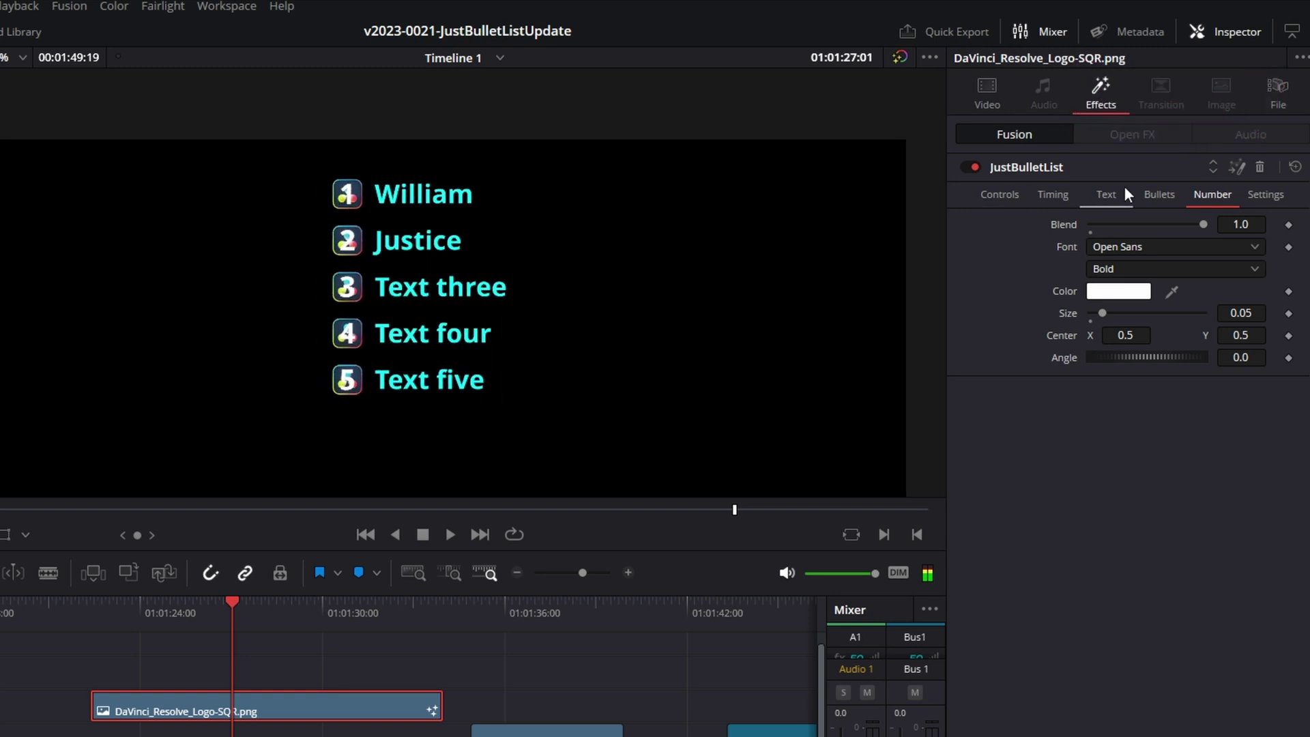
{"action": "left_click", "coordinate": [1161, 196]}
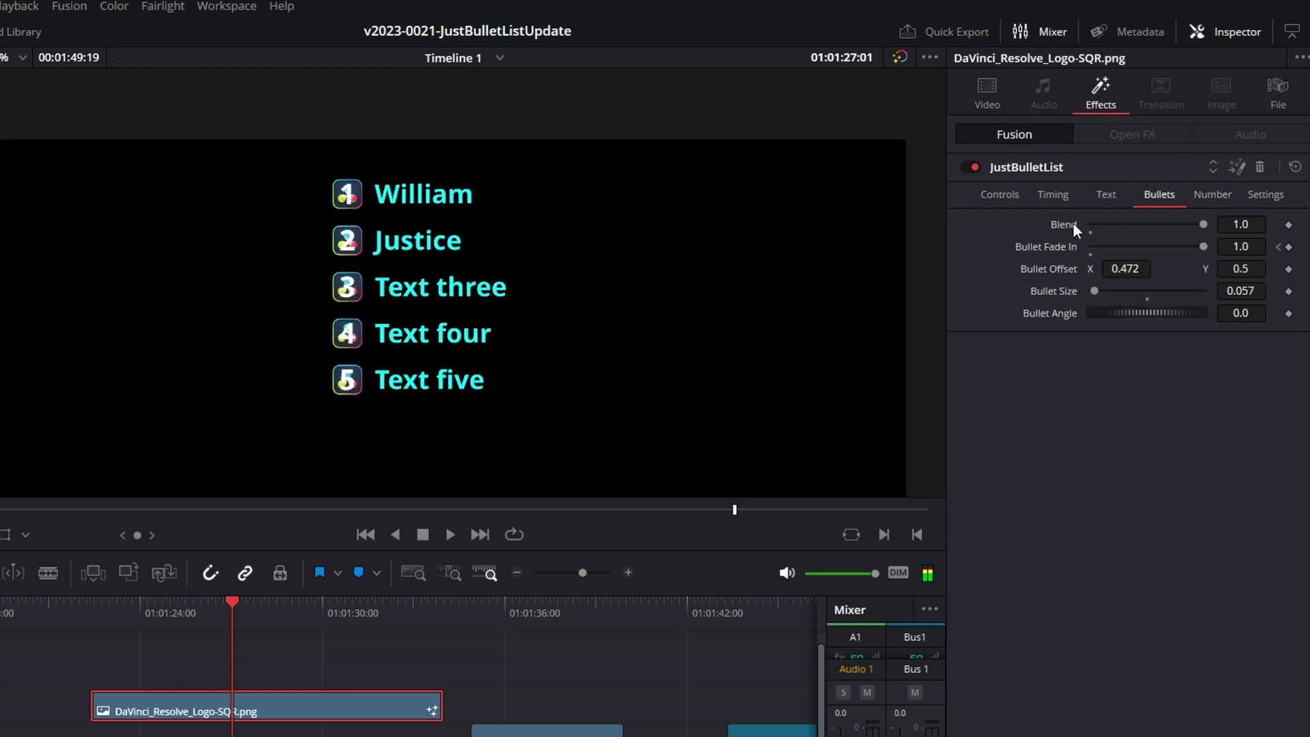
{"action": "left_click_drag", "start_coordinate": [1202, 223], "coordinate": [990, 229]}
Step: Colour the bullet numbers yellow, #eaff05
{"action": "left_click", "coordinate": [1218, 196]}
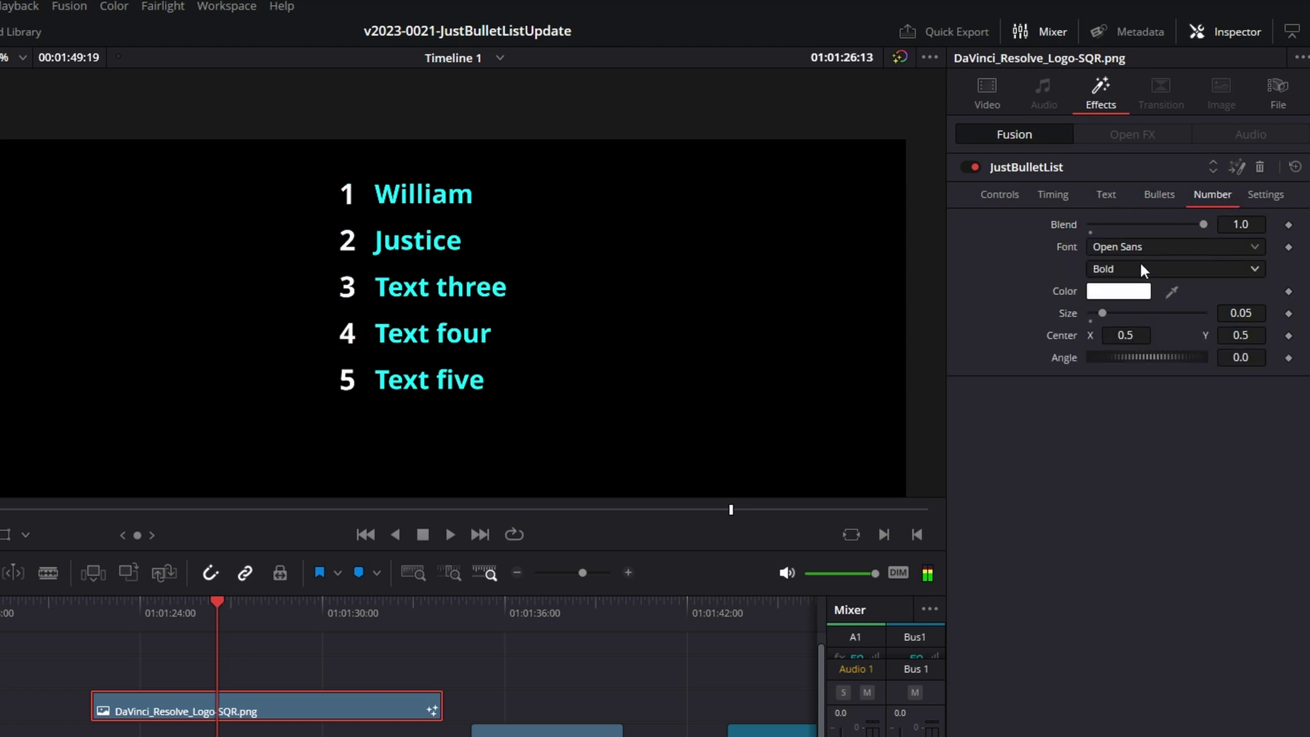
{"action": "left_click", "coordinate": [1134, 297]}
{"action": "left_click", "coordinate": [609, 314]}
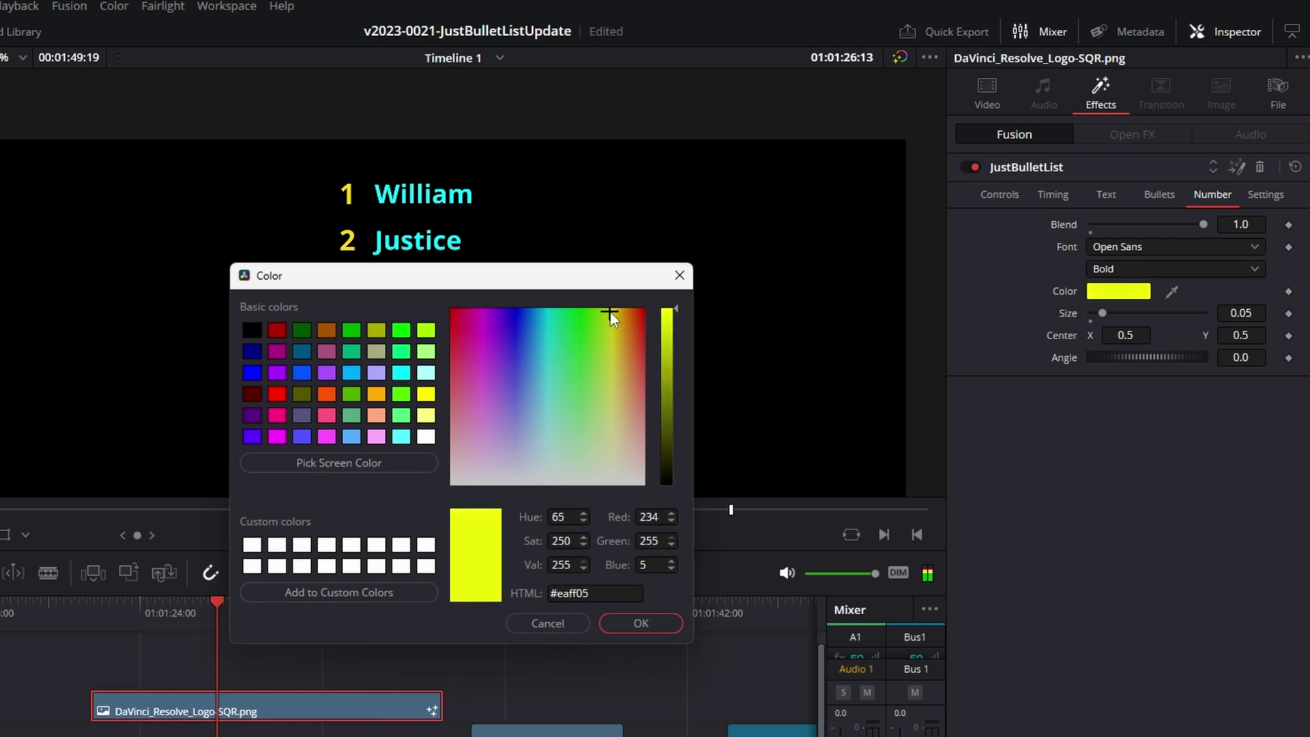
{"action": "left_click", "coordinate": [641, 623]}
Step: Shrink the numbers to size 0.0472 and reset their Center and Angle to defaults
{"action": "left_click_drag", "start_coordinate": [1102, 313], "coordinate": [1125, 334]}
{"action": "left_click_drag", "start_coordinate": [1218, 336], "coordinate": [1168, 357]}
{"action": "double_click", "coordinate": [1065, 335]}
{"action": "double_click", "coordinate": [1064, 358]}
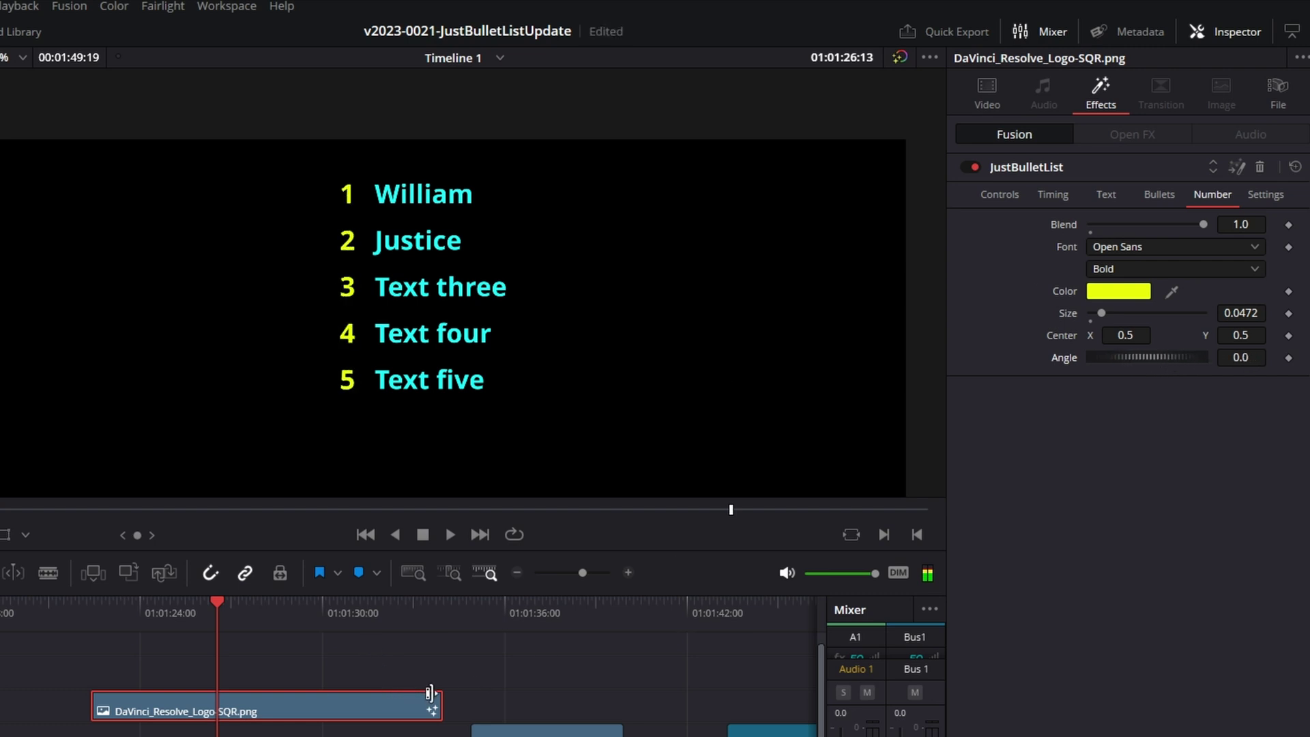
Step: Shift the second V2 logo clip slightly right and convert it into Fusion Clip 1
{"action": "left_click_drag", "start_coordinate": [436, 697], "coordinate": [420, 697]}
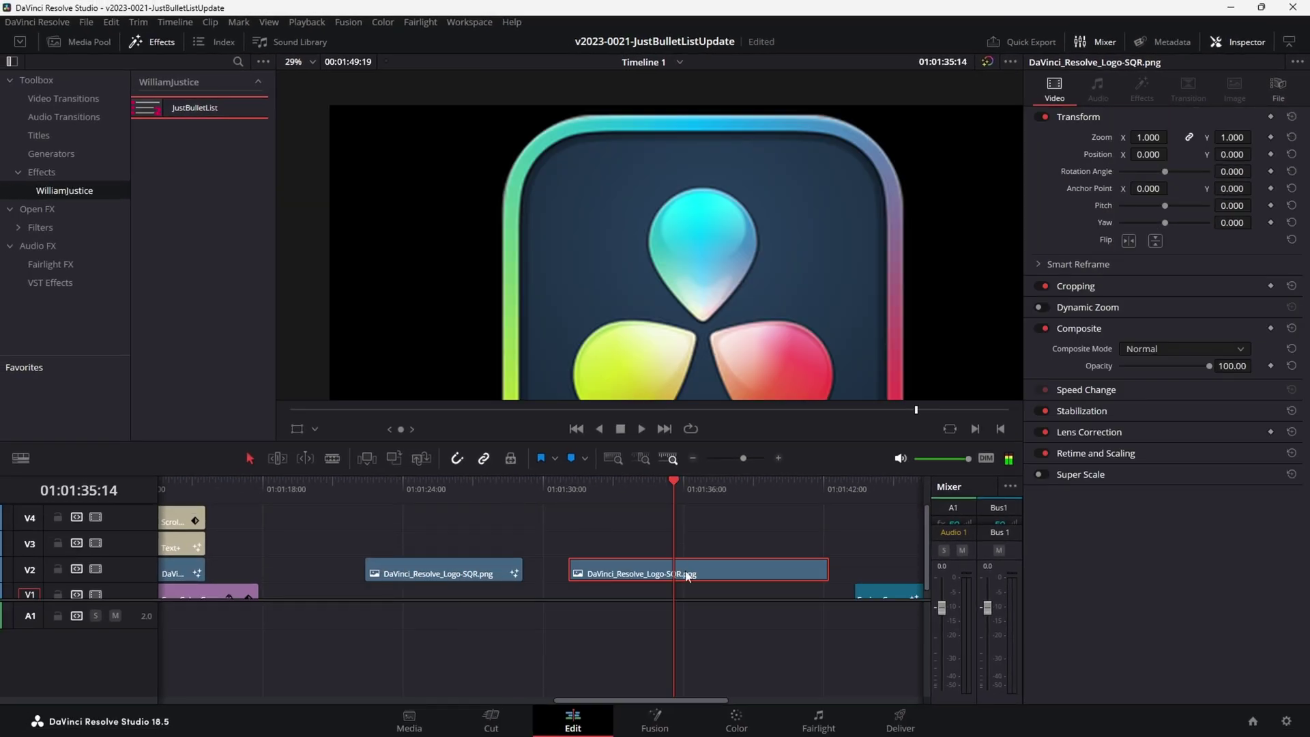
{"action": "left_click_drag", "start_coordinate": [687, 577], "coordinate": [713, 576]}
{"action": "scroll", "coordinate": [707, 279], "scroll_direction": "down", "scroll_amount": 2}
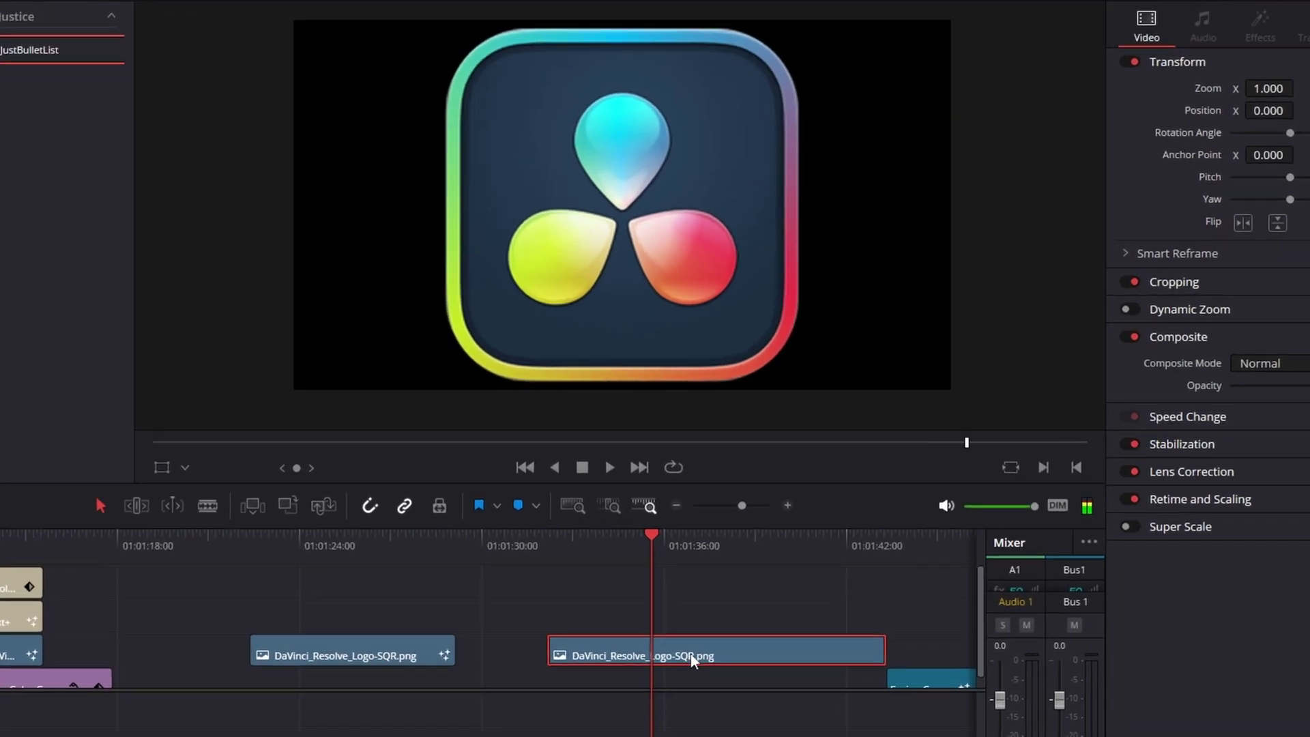
{"action": "right_click", "coordinate": [704, 573]}
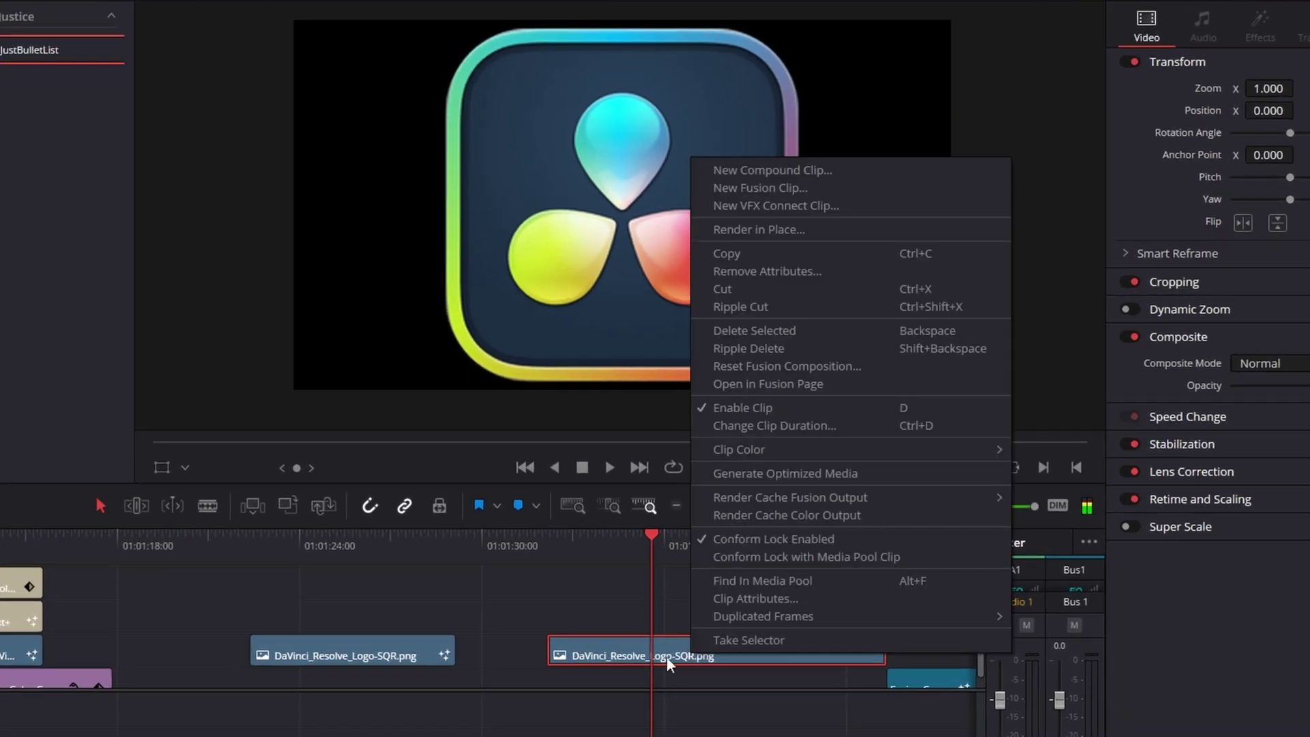
{"action": "left_click", "coordinate": [778, 191]}
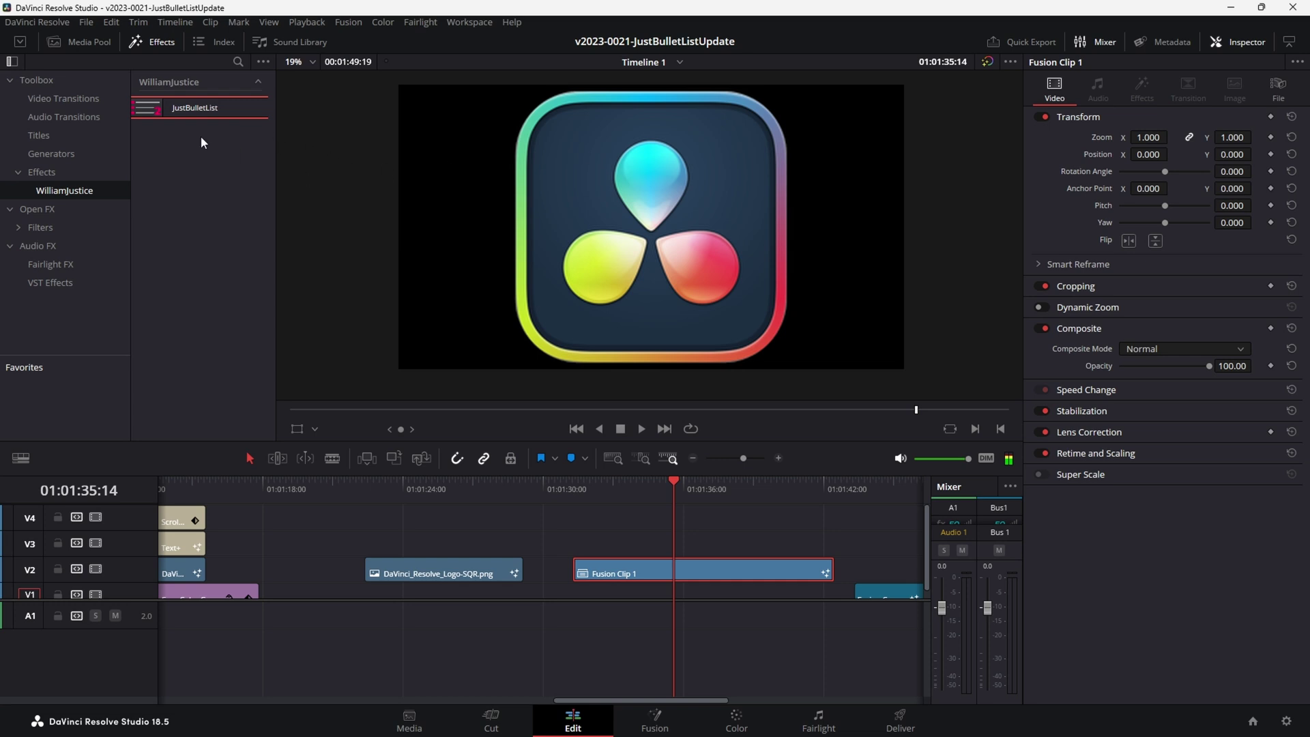
Step: Apply the JustBulletList effect to Fusion Clip 1 and move the playhead one second later
{"action": "left_click_drag", "start_coordinate": [153, 107], "coordinate": [676, 580]}
{"action": "left_click", "coordinate": [697, 485]}
{"action": "scroll", "coordinate": [512, 239], "scroll_direction": "up", "scroll_amount": 3}
Step: Set the list text font to Montserrat Regular and Line Spacing to 0.084
{"action": "left_click", "coordinate": [1140, 92]}
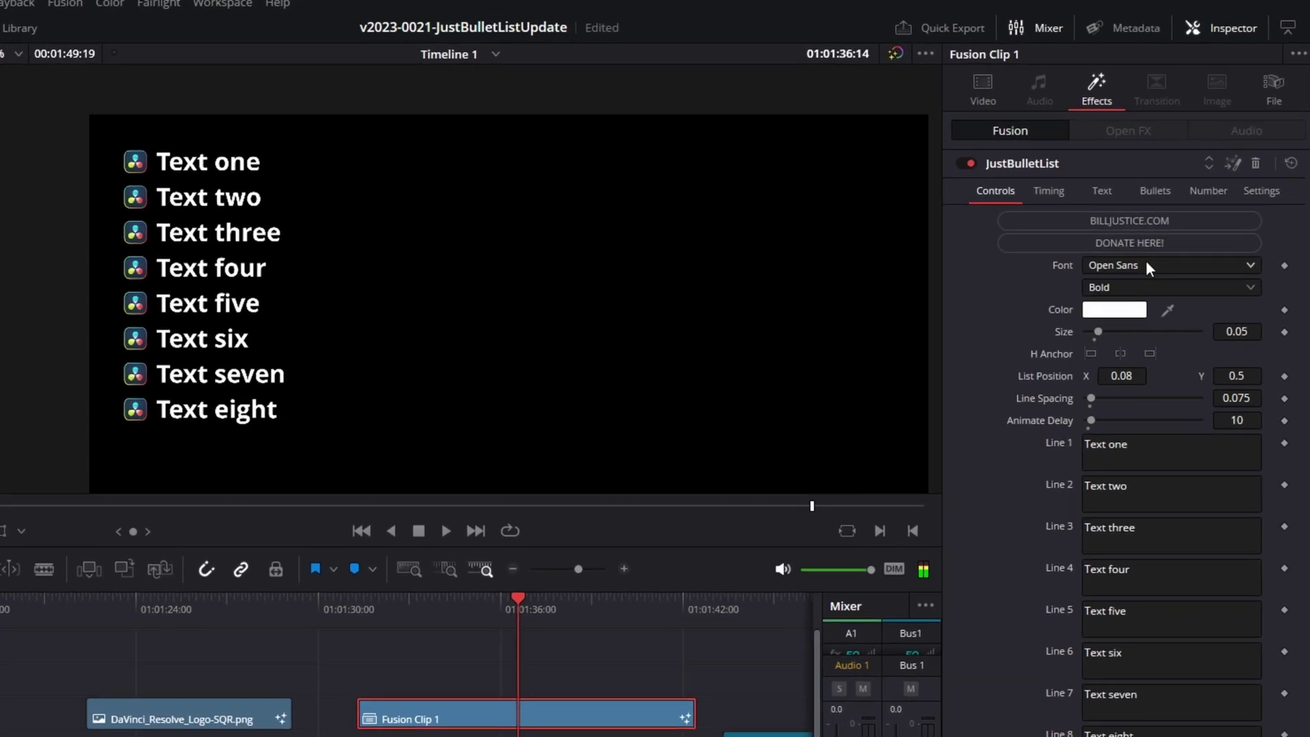
{"action": "left_click", "coordinate": [1180, 225]}
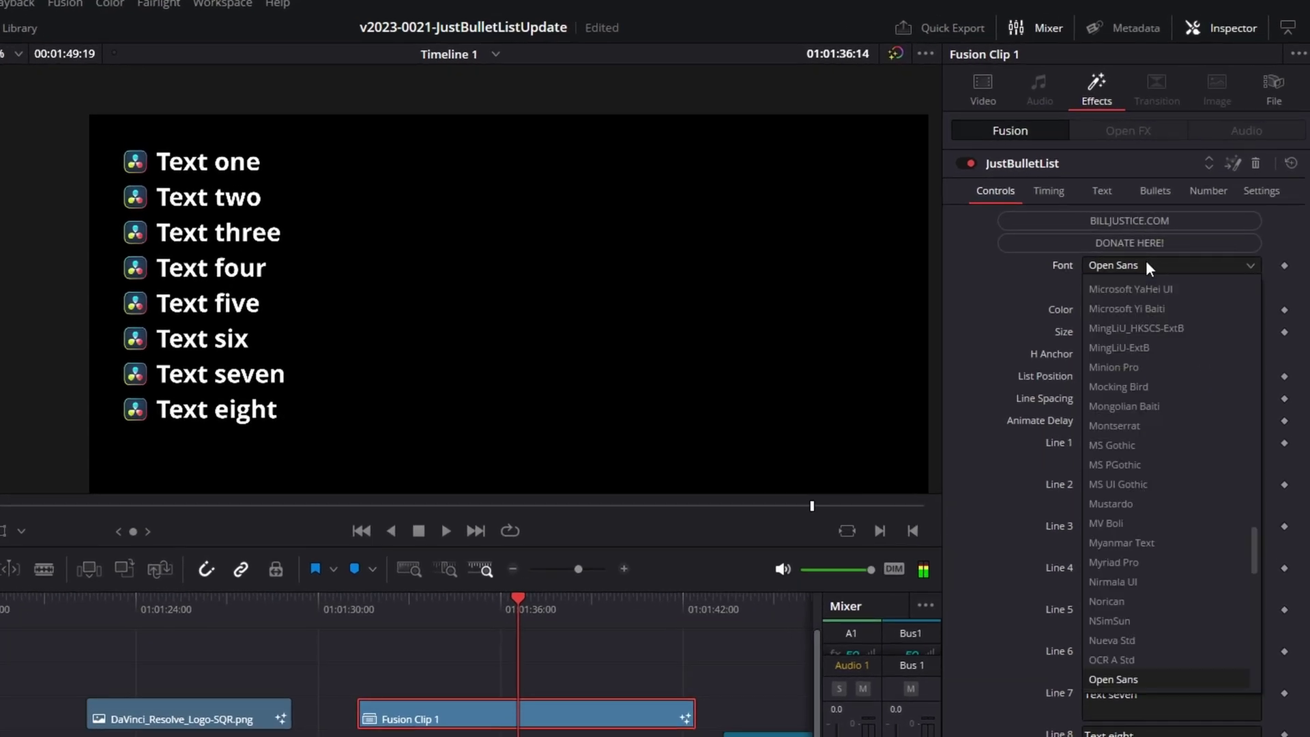
{"action": "scroll", "coordinate": [1132, 547], "scroll_direction": "down", "scroll_amount": 1}
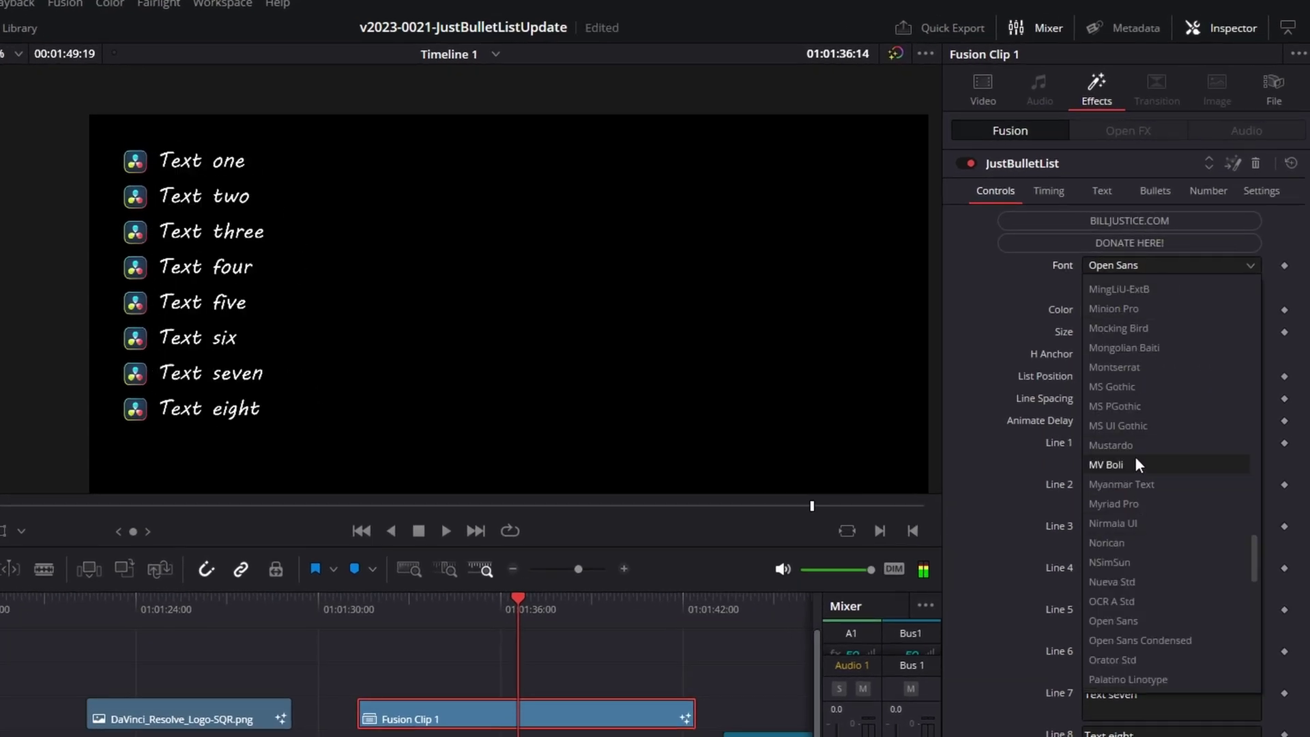
{"action": "left_click", "coordinate": [1137, 366]}
{"action": "mouse_move", "coordinate": [1214, 403]}
{"action": "left_mouse_down"}
{"action": "mouse_move", "coordinate": [1236, 402]}
{"action": "mouse_move", "coordinate": [1222, 402]}
{"action": "left_mouse_up"}
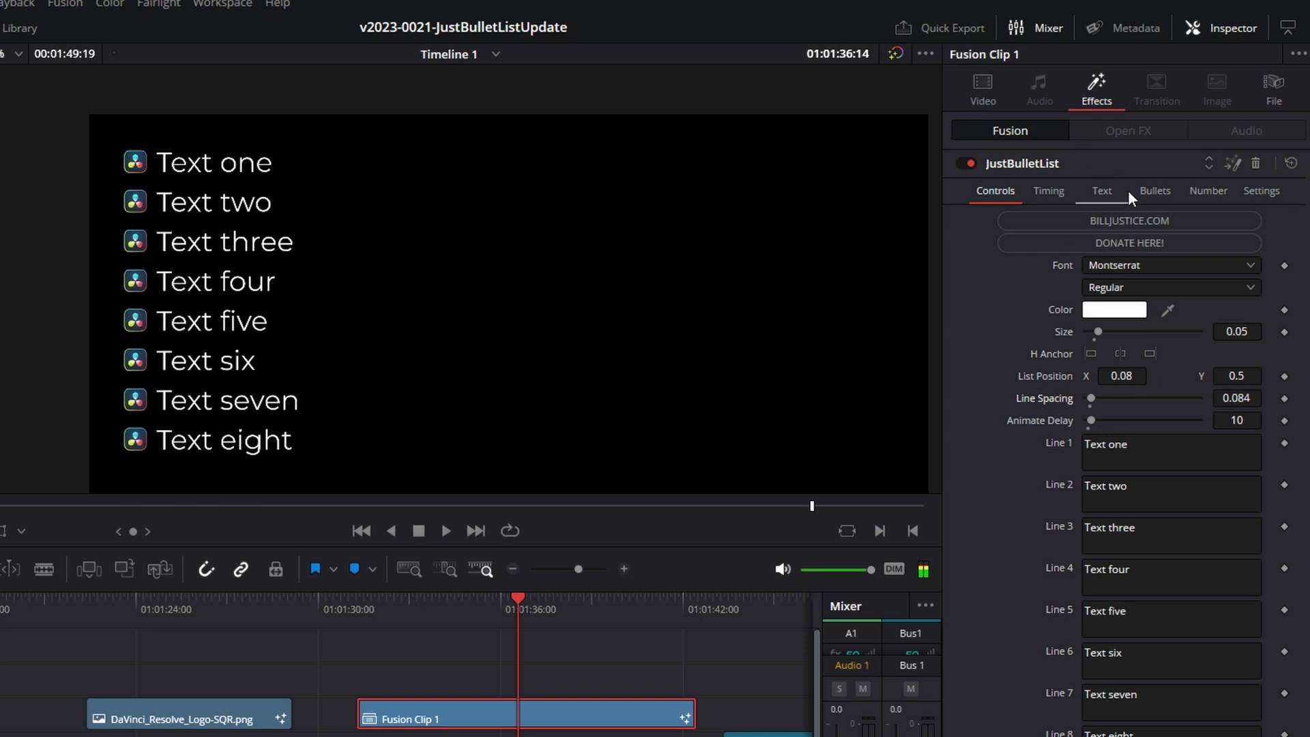
Step: Set the Bullets Blend to 0 and the Number Blend to 1
{"action": "left_click", "coordinate": [1152, 193]}
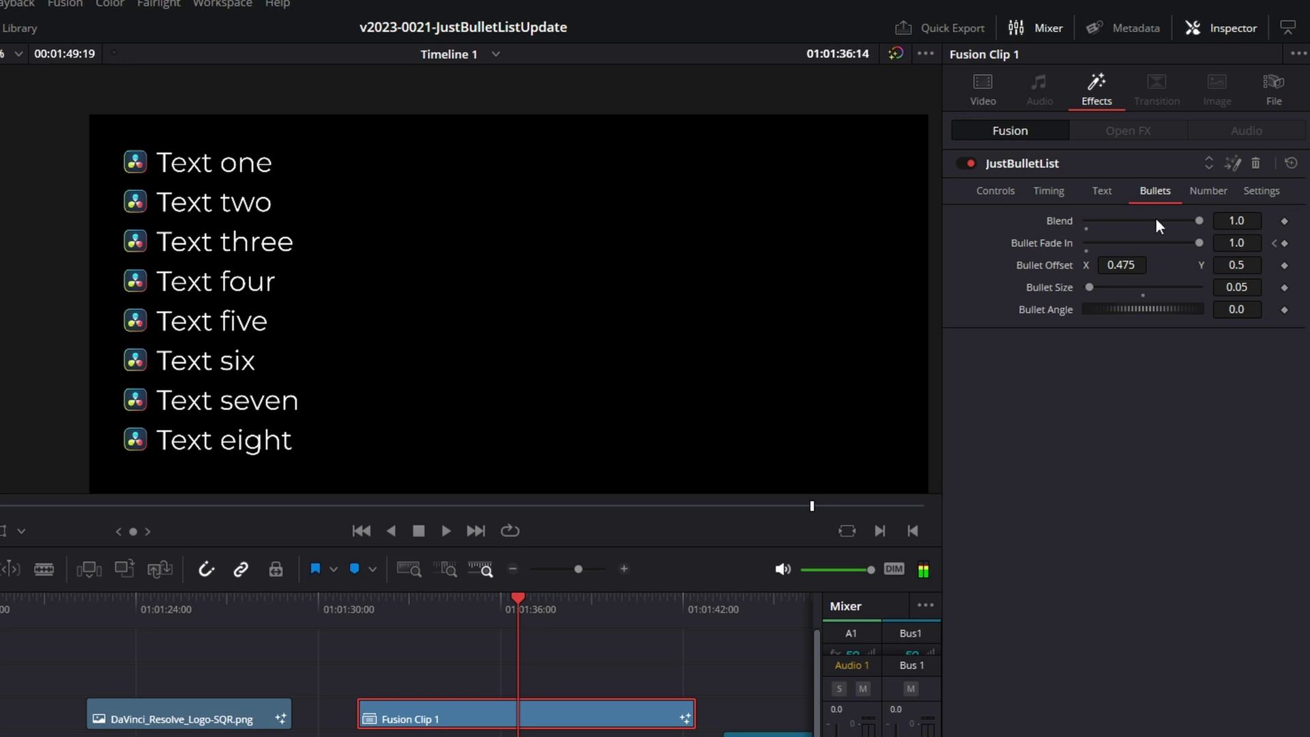
{"action": "left_click_drag", "start_coordinate": [1199, 221], "coordinate": [1065, 218]}
{"action": "left_click", "coordinate": [1218, 191]}
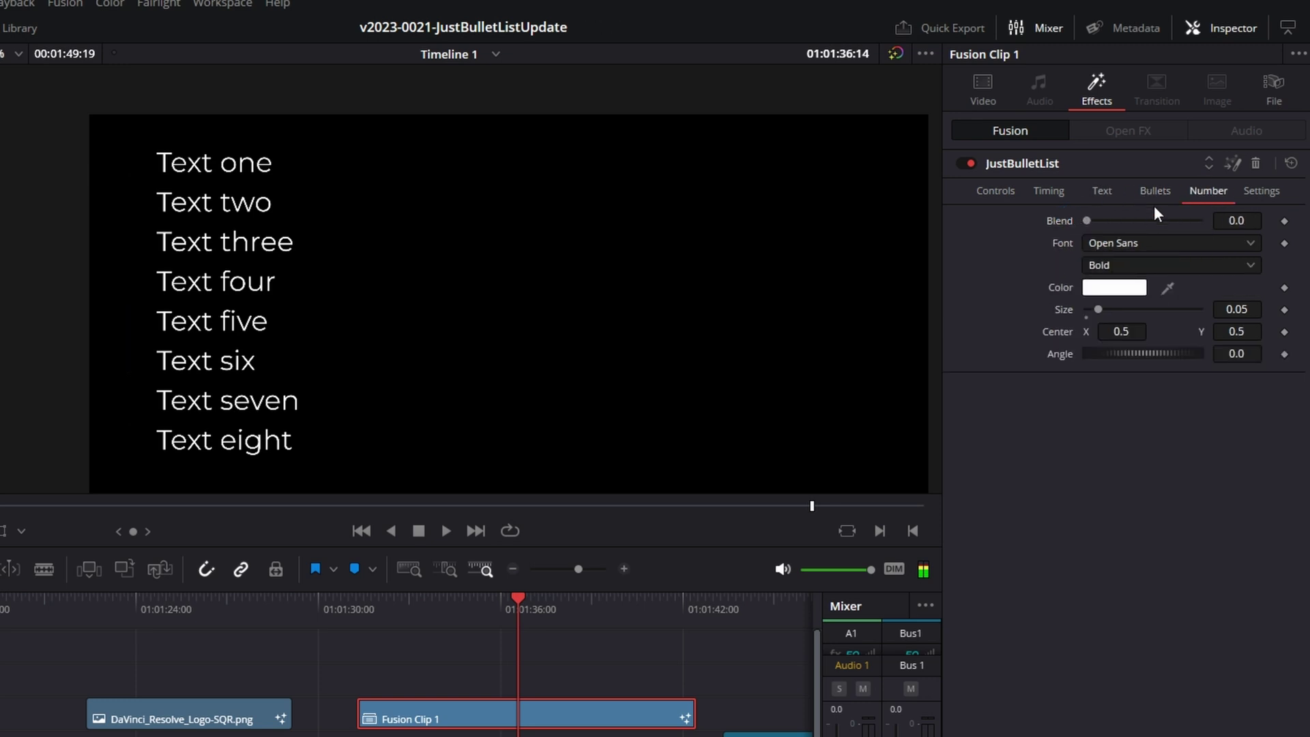
{"action": "left_click_drag", "start_coordinate": [1087, 219], "coordinate": [1201, 220]}
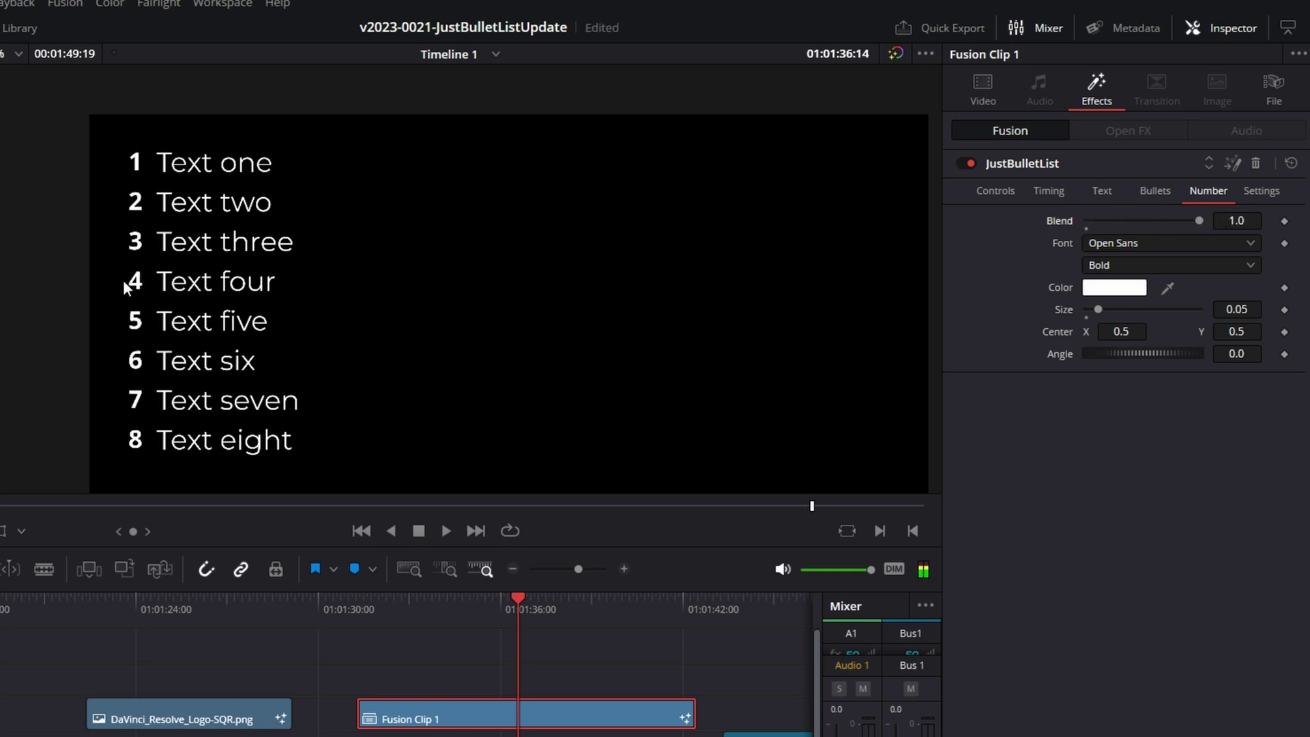
Step: Give the numbers the Montserrat Black font and pink colour #ff147e
{"action": "left_click", "coordinate": [1172, 243]}
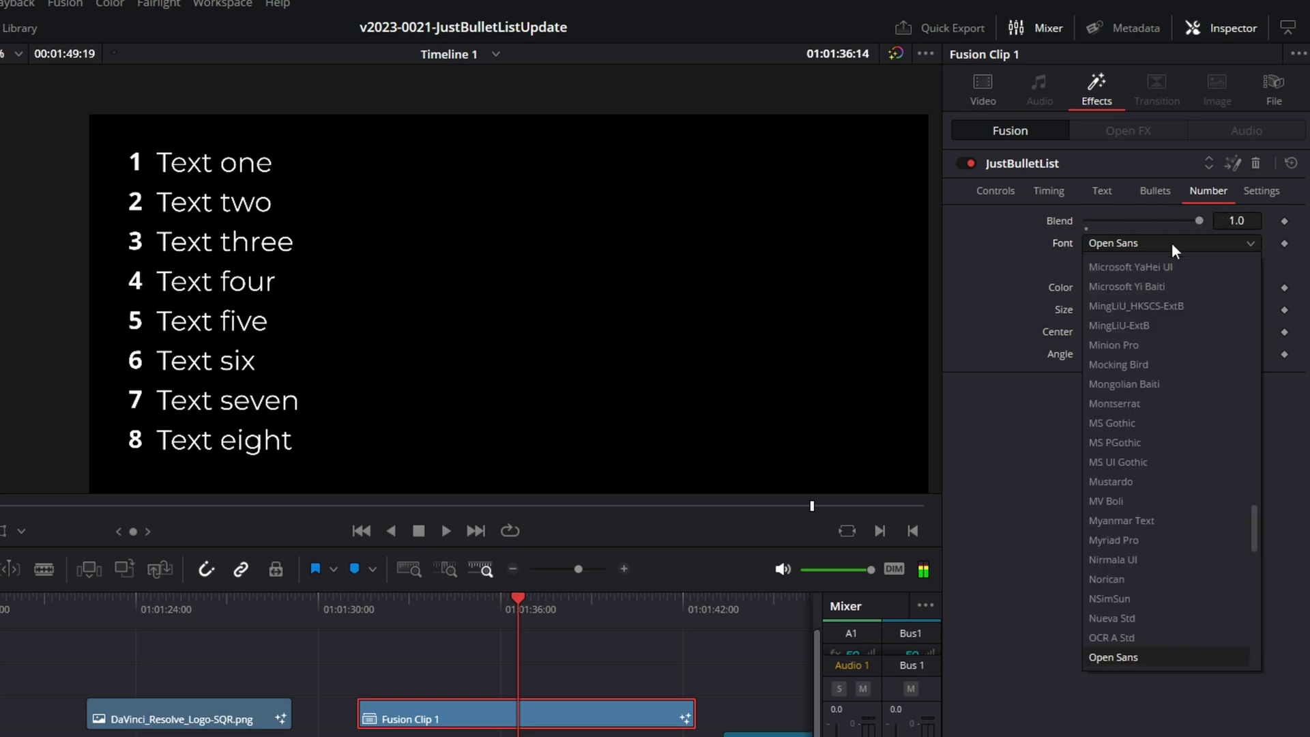
{"action": "left_click", "coordinate": [1133, 401]}
{"action": "left_click", "coordinate": [1131, 380]}
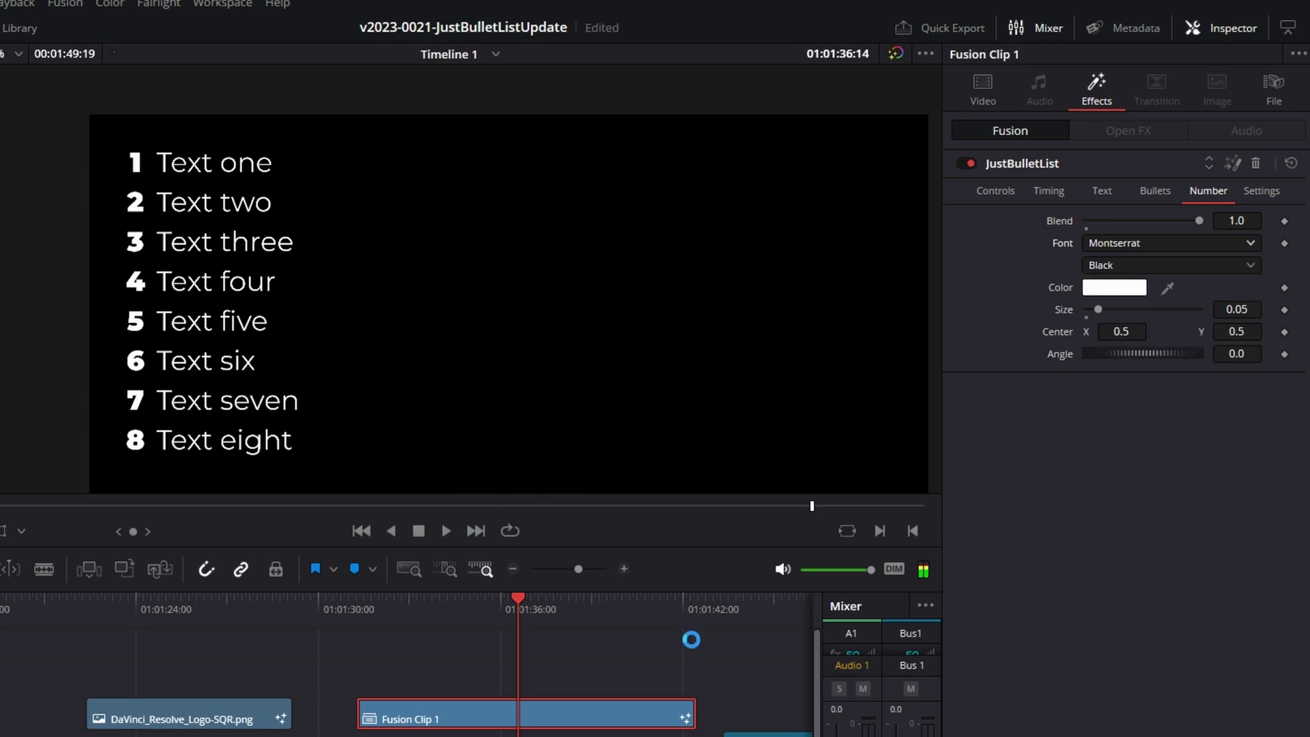
{"action": "left_click", "coordinate": [1122, 292]}
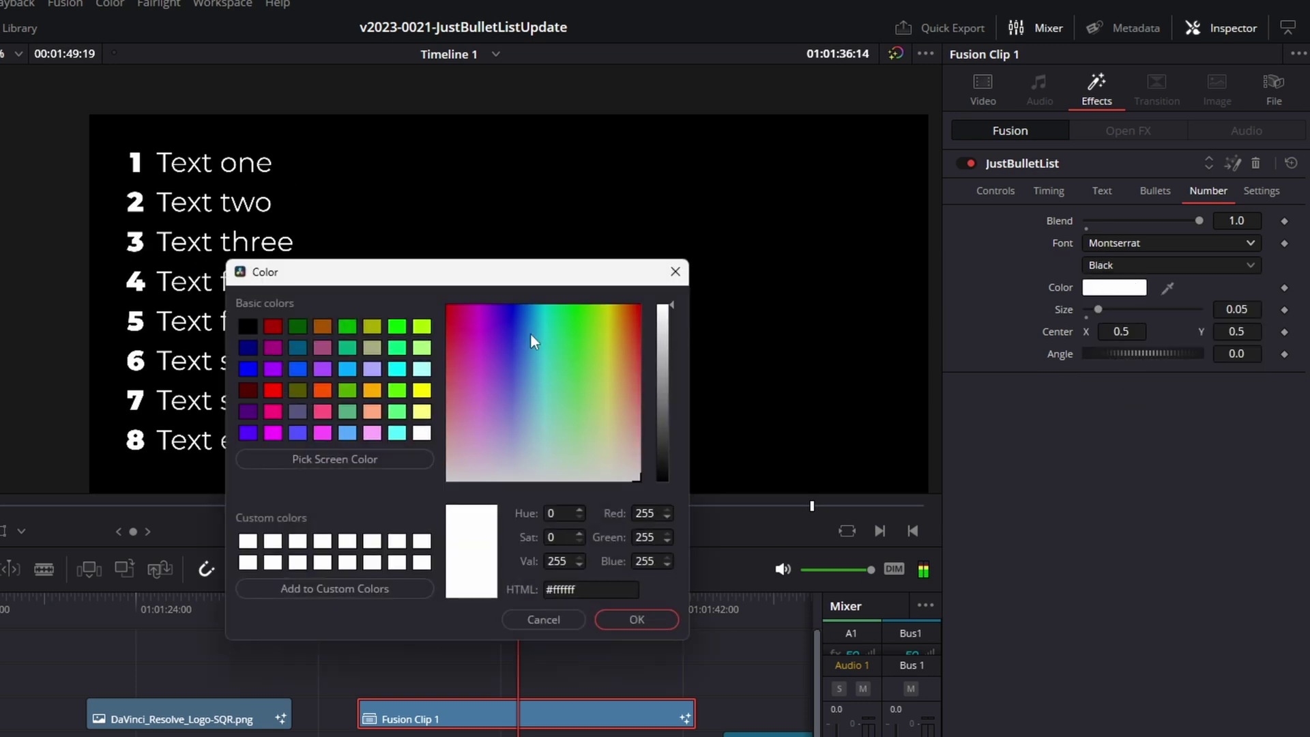
{"action": "left_click_drag", "start_coordinate": [464, 326], "coordinate": [461, 317]}
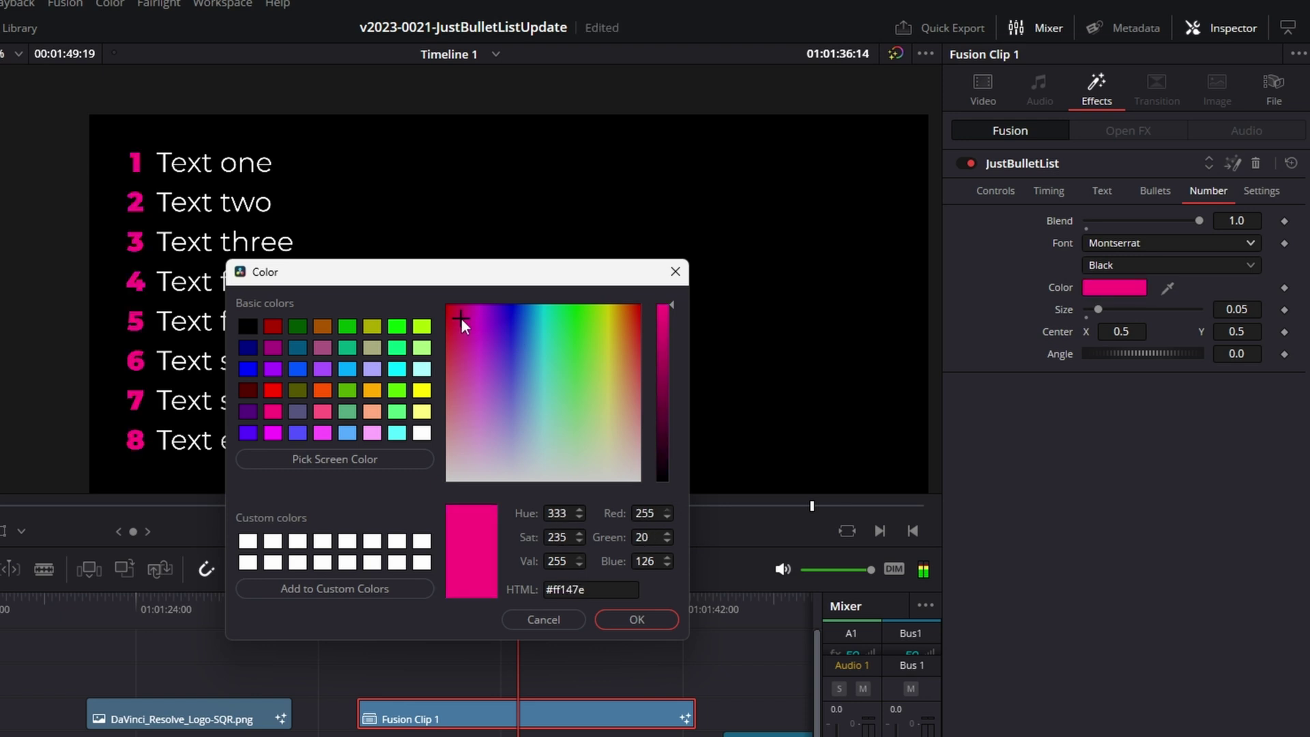
{"action": "left_click", "coordinate": [660, 621]}
Step: Keyframe the number Angle at 0.0 at clip start and 90 a few frames later
{"action": "left_click", "coordinate": [360, 607]}
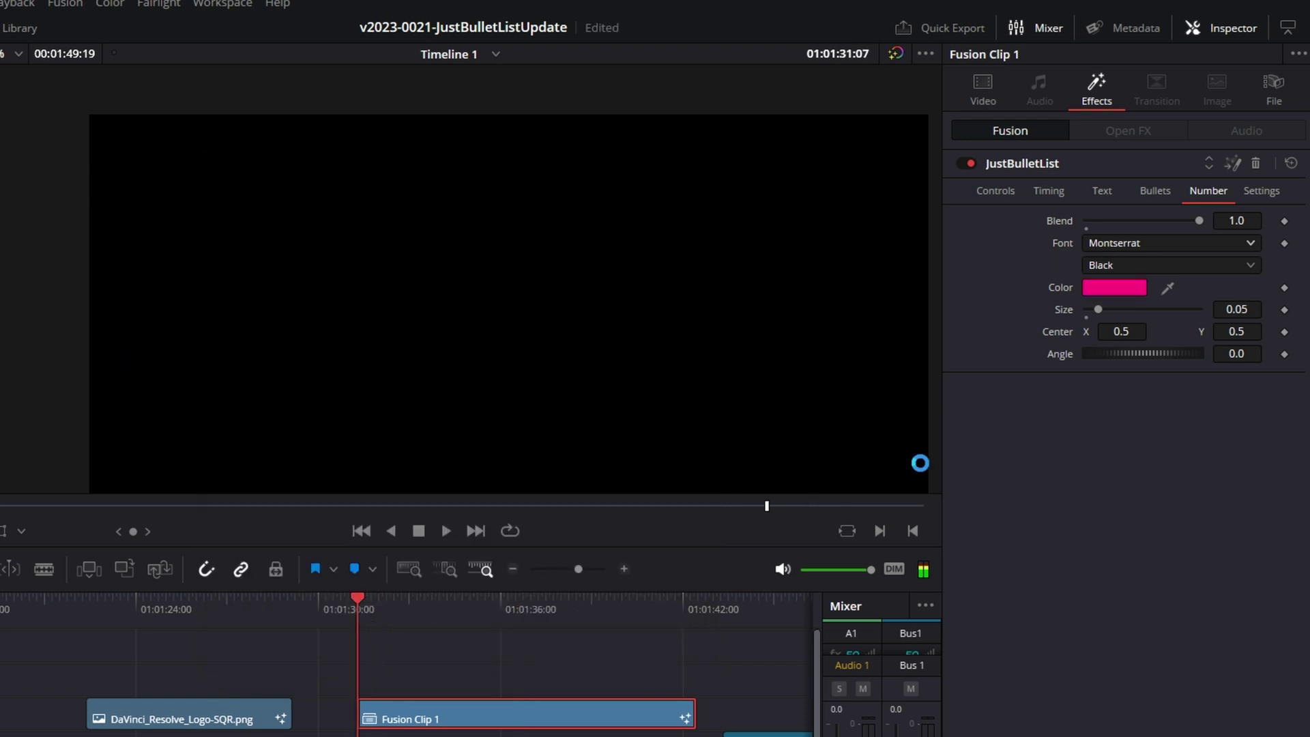
{"action": "left_click", "coordinate": [1284, 354]}
{"action": "key", "text": "space"}
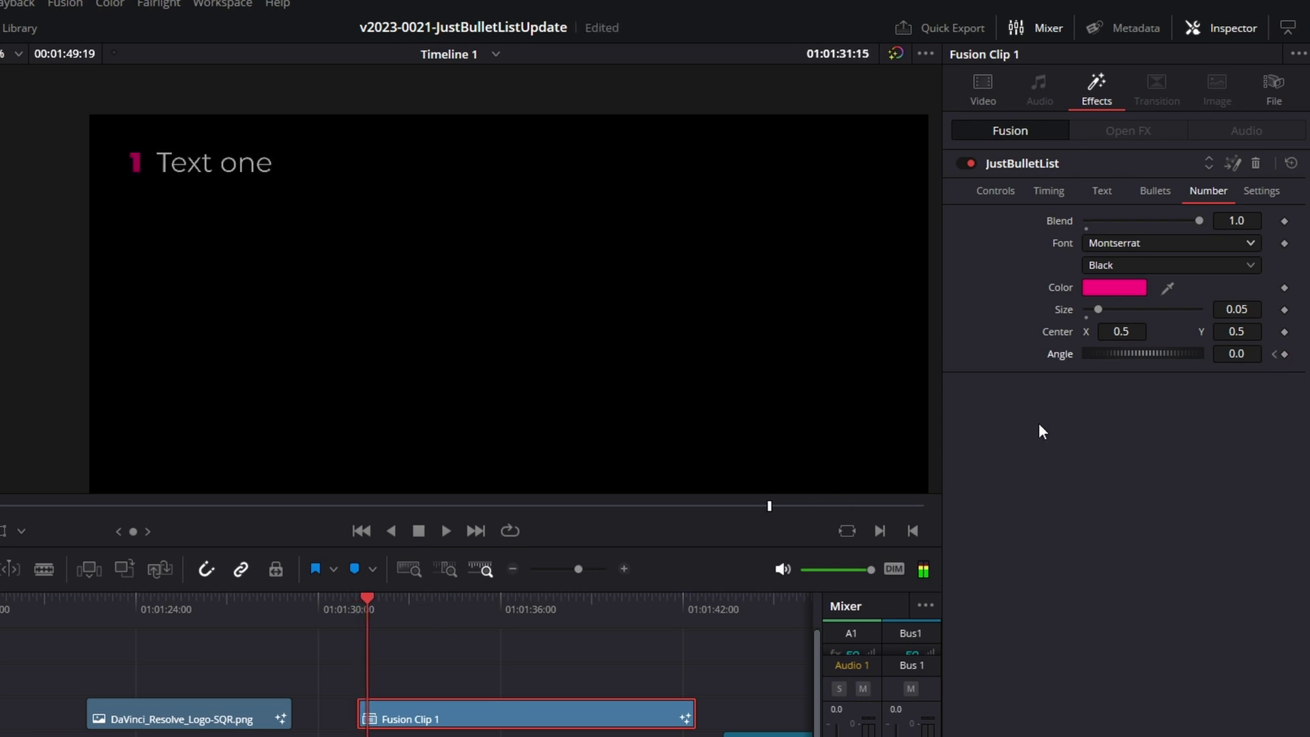
{"action": "left_click", "coordinate": [1248, 356]}
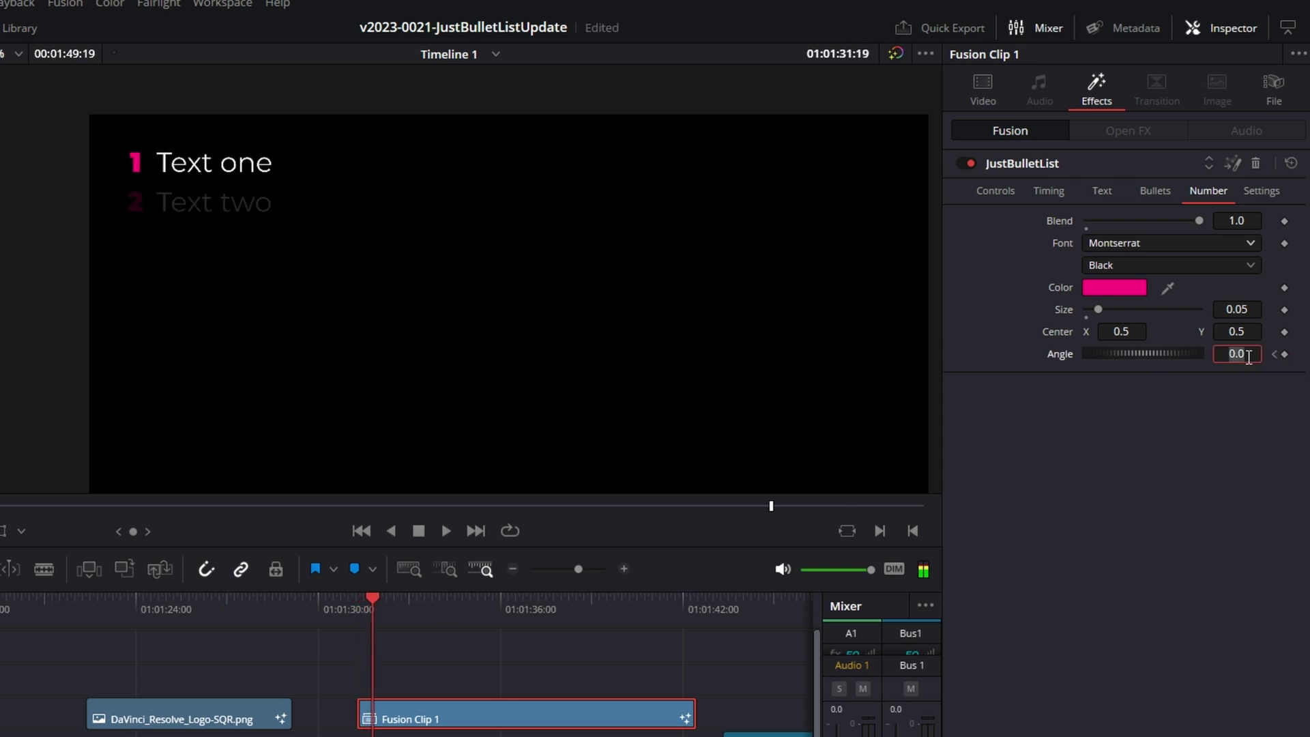
Step: Play the number rotation from the first keyframe, then return to the clip start
{"action": "left_click", "coordinate": [1273, 354]}
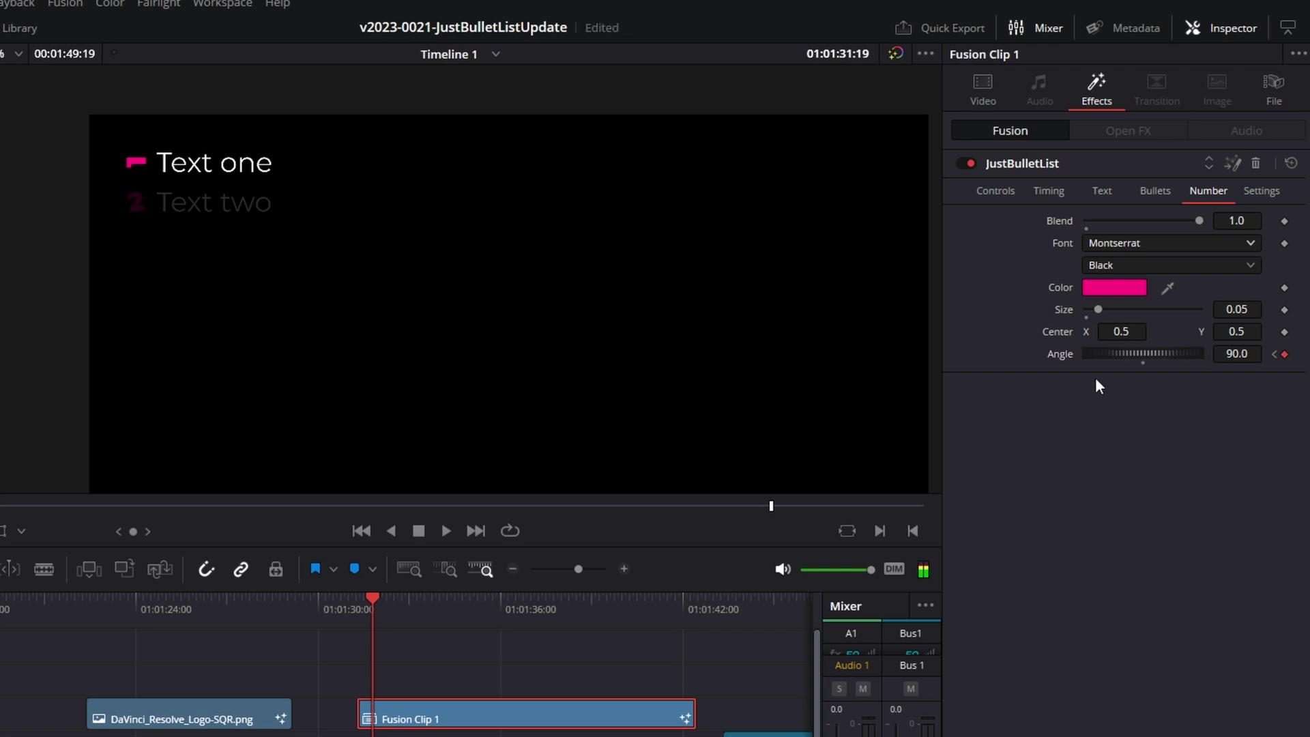
{"action": "key", "text": "space"}
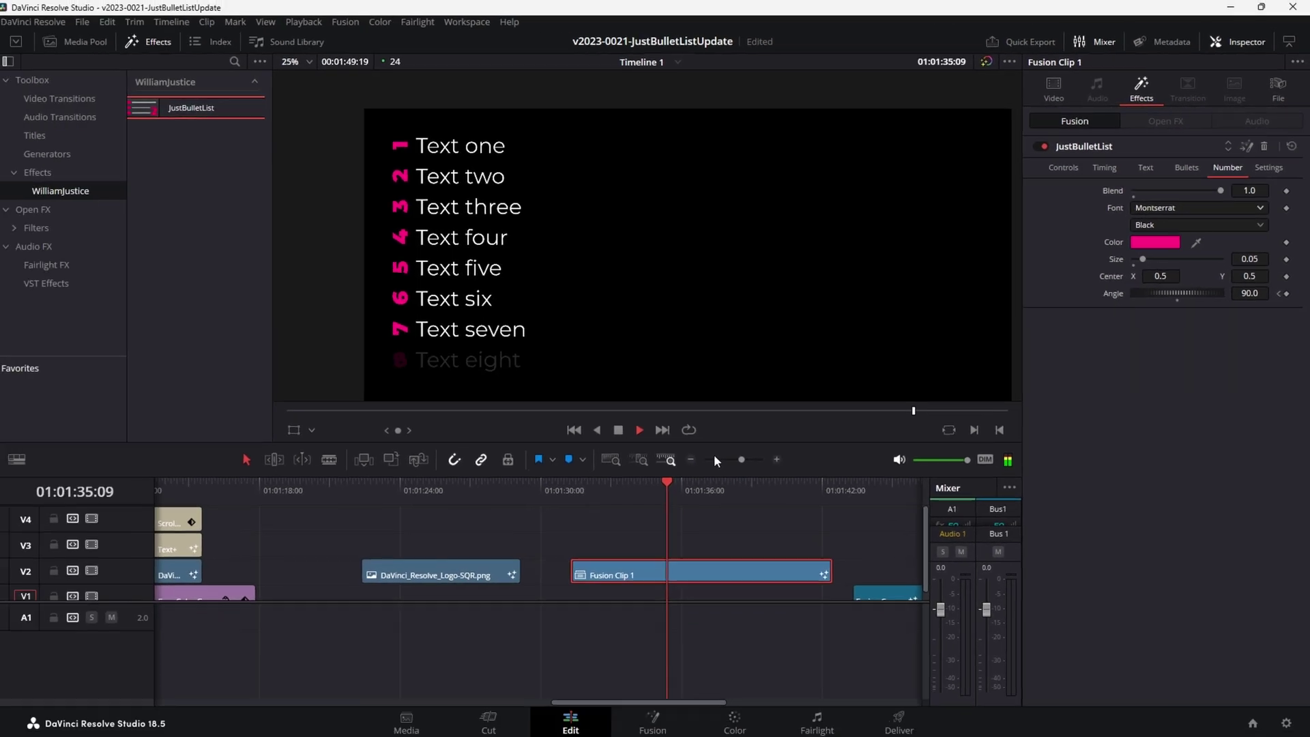
{"action": "key", "text": "space"}
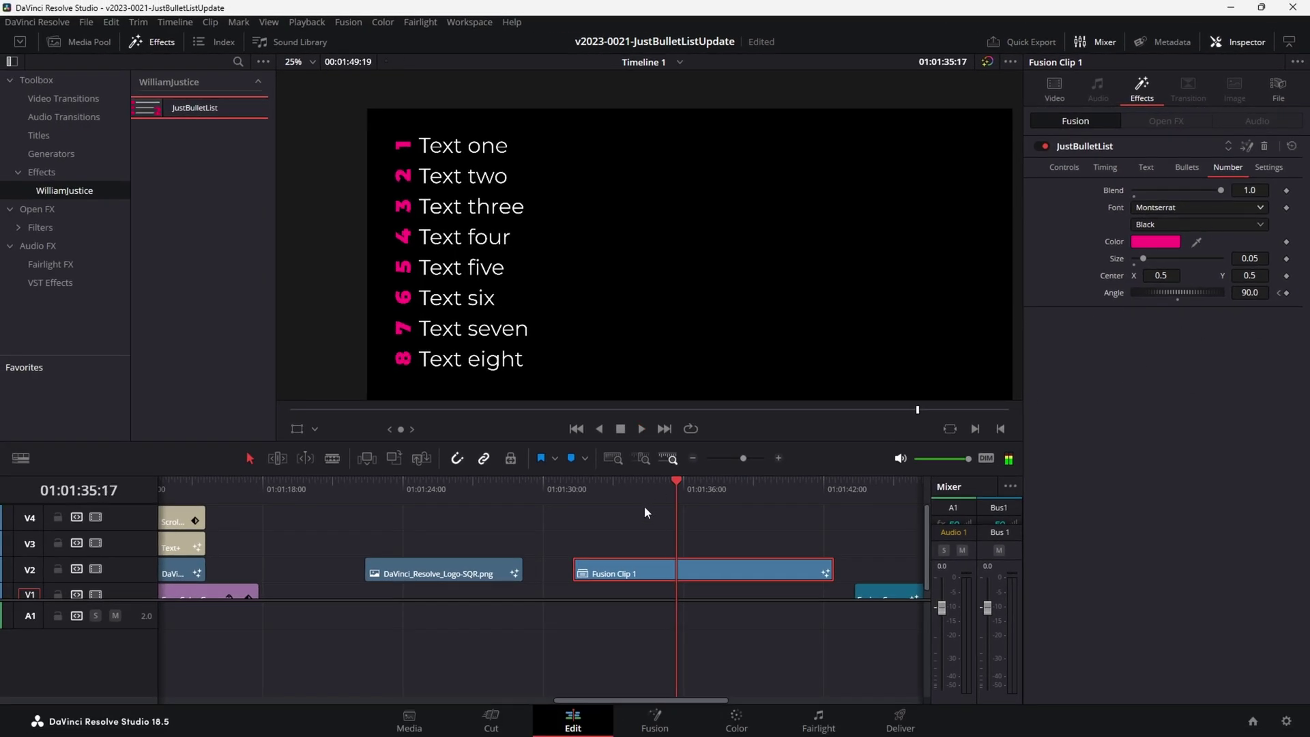
{"action": "left_click_drag", "start_coordinate": [648, 484], "coordinate": [574, 486]}
Step: Add a Text Angle keyframe in the Text tab and advance to a later frame
{"action": "left_click", "coordinate": [1149, 169]}
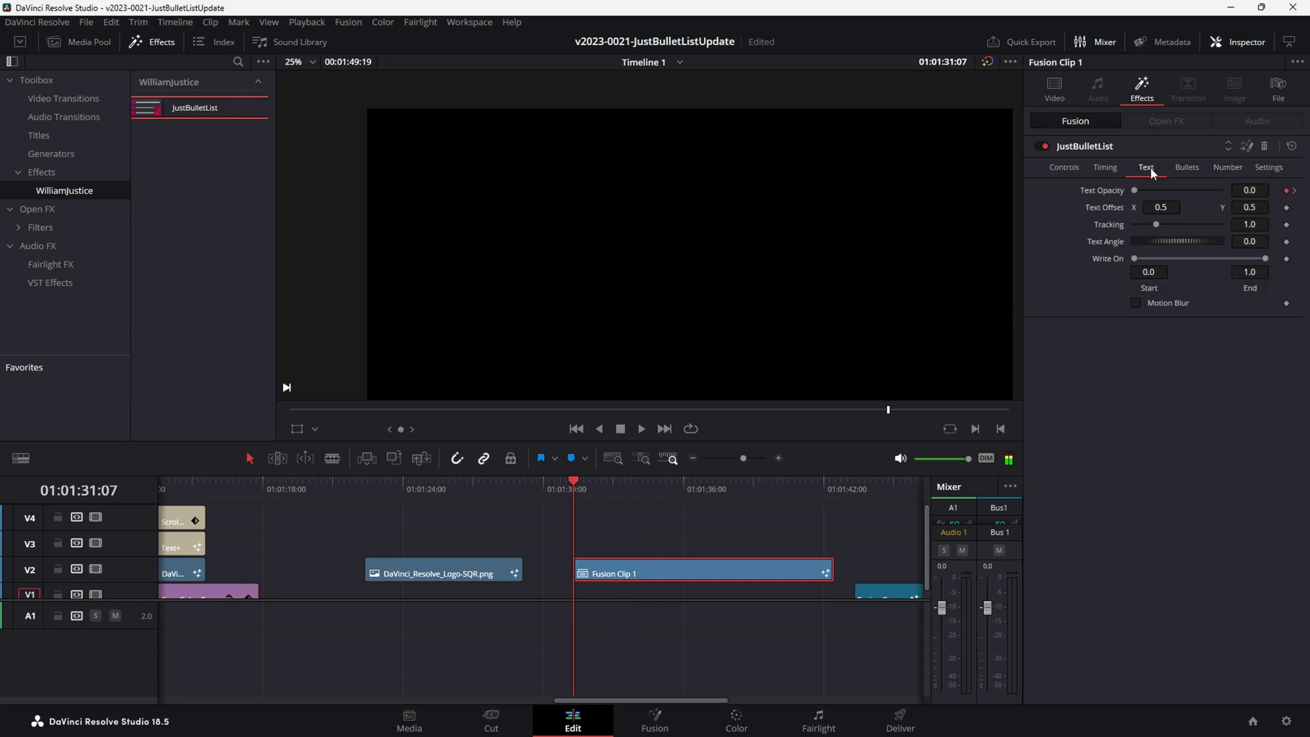
{"action": "left_click", "coordinate": [1286, 244]}
{"action": "key", "text": "space"}
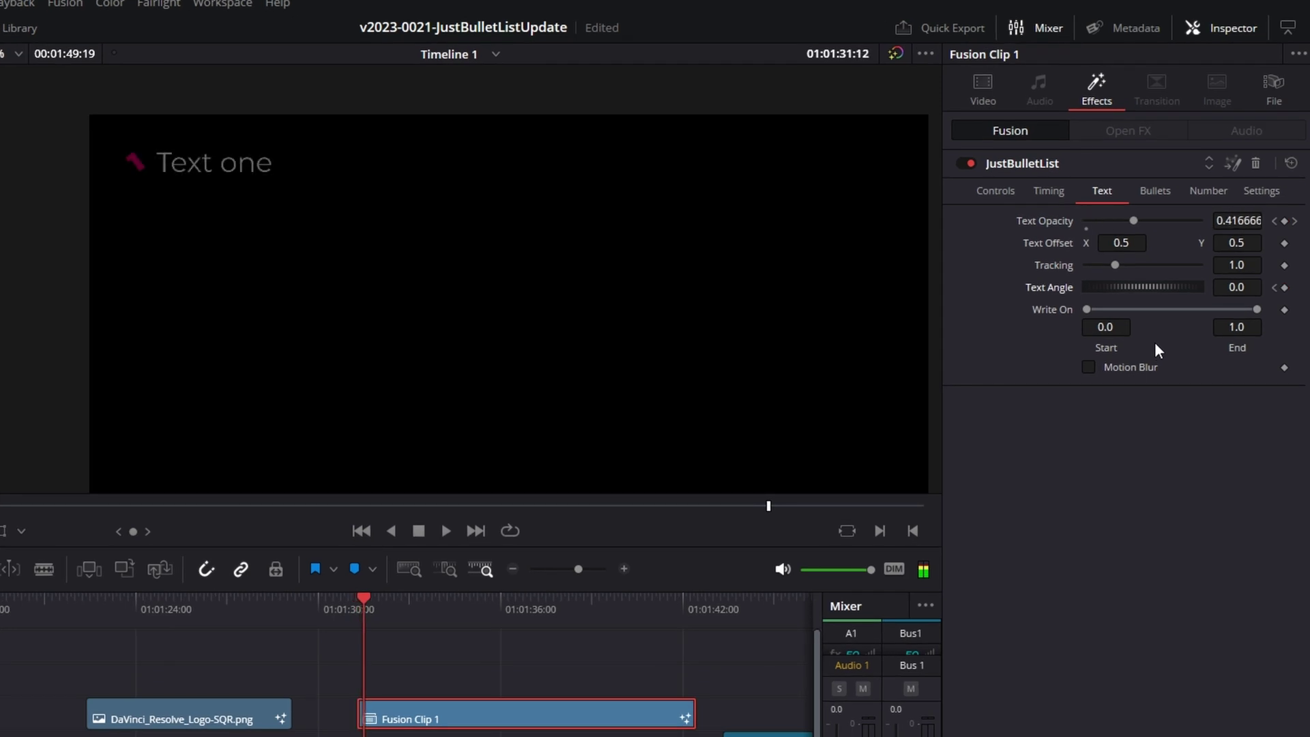
{"action": "key", "text": "space"}
Step: Set the first Text Angle keyframe to 73.0 and play the rotate-in animation
{"action": "left_click", "coordinate": [1274, 287]}
{"action": "left_click_drag", "start_coordinate": [1128, 284], "coordinate": [1152, 284]}
{"action": "key", "text": "space"}
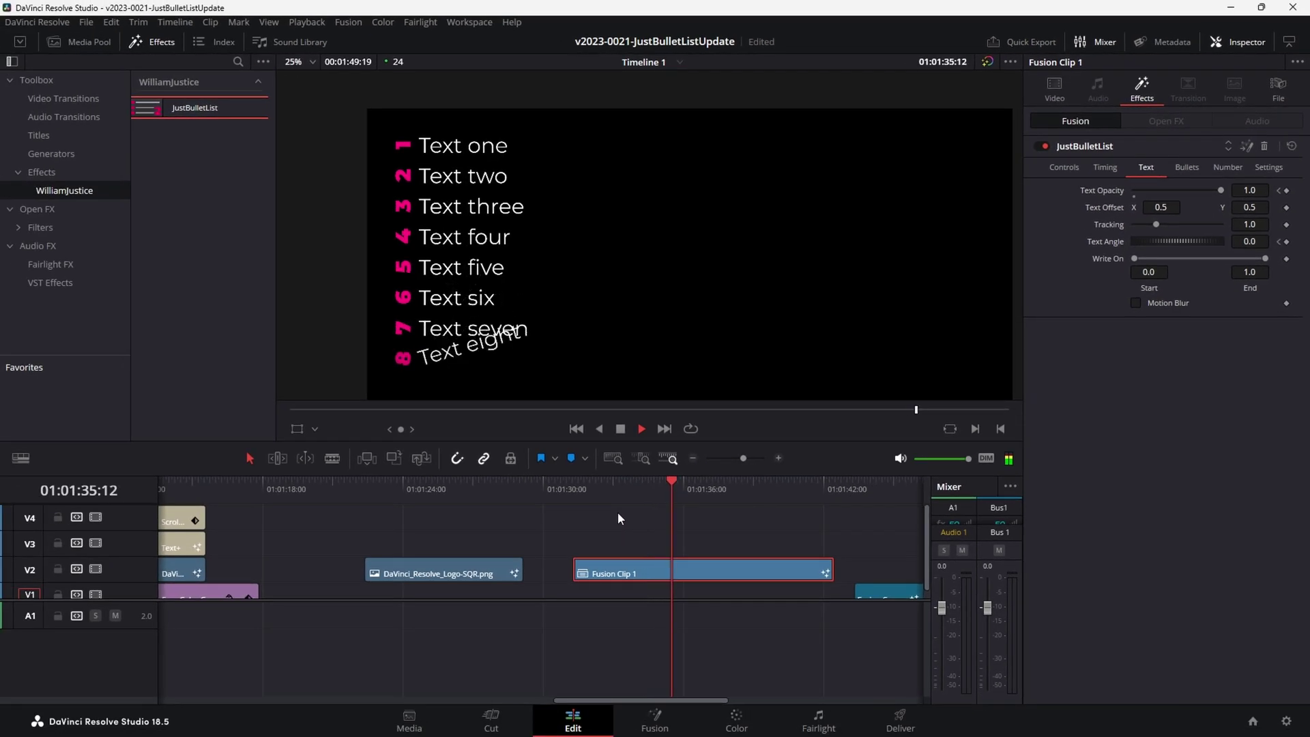
{"action": "key", "text": "space"}
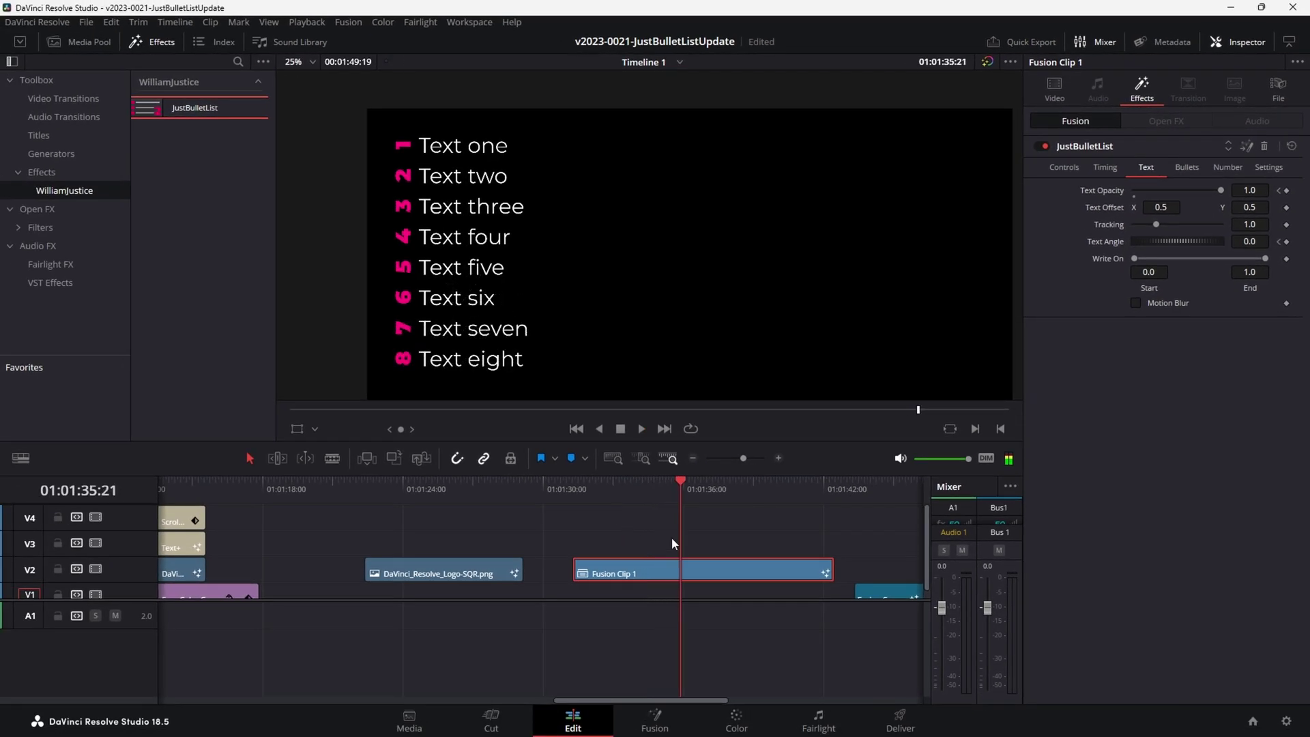
Step: Place a lengthened Fusion Composition clip on V2 and open it on the Fusion page
{"action": "scroll", "coordinate": [808, 537], "scroll_direction": "right", "scroll_amount": 3}
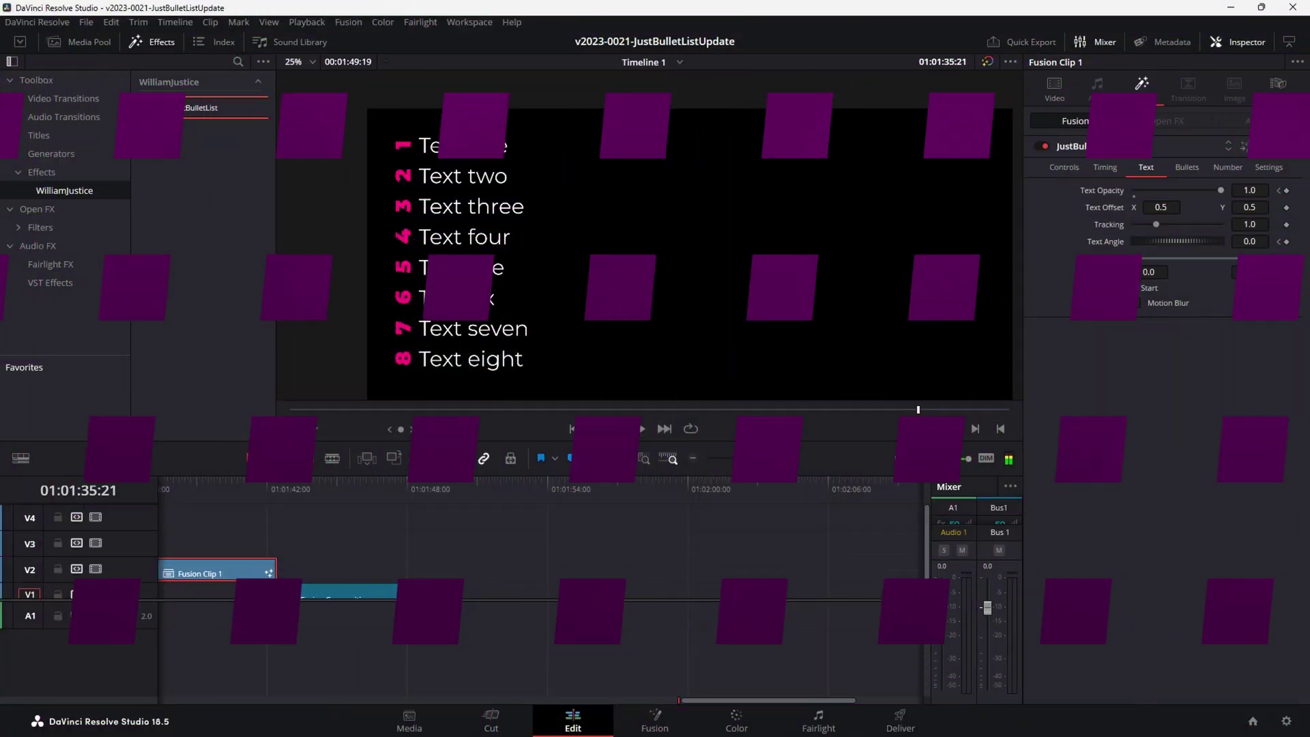
{"action": "left_click_drag", "start_coordinate": [389, 592], "coordinate": [767, 567]}
{"action": "left_click_drag", "start_coordinate": [527, 571], "coordinate": [547, 571]}
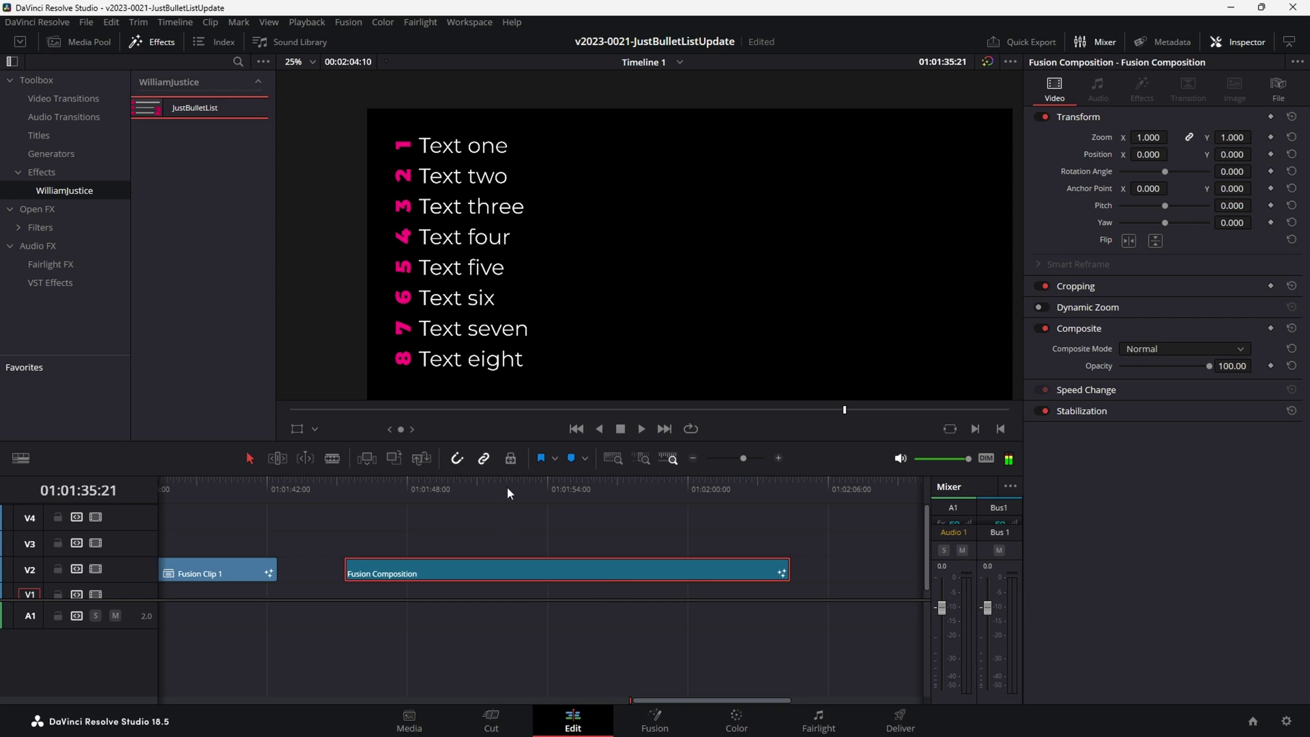
{"action": "left_click", "coordinate": [507, 489]}
{"action": "left_click", "coordinate": [651, 716]}
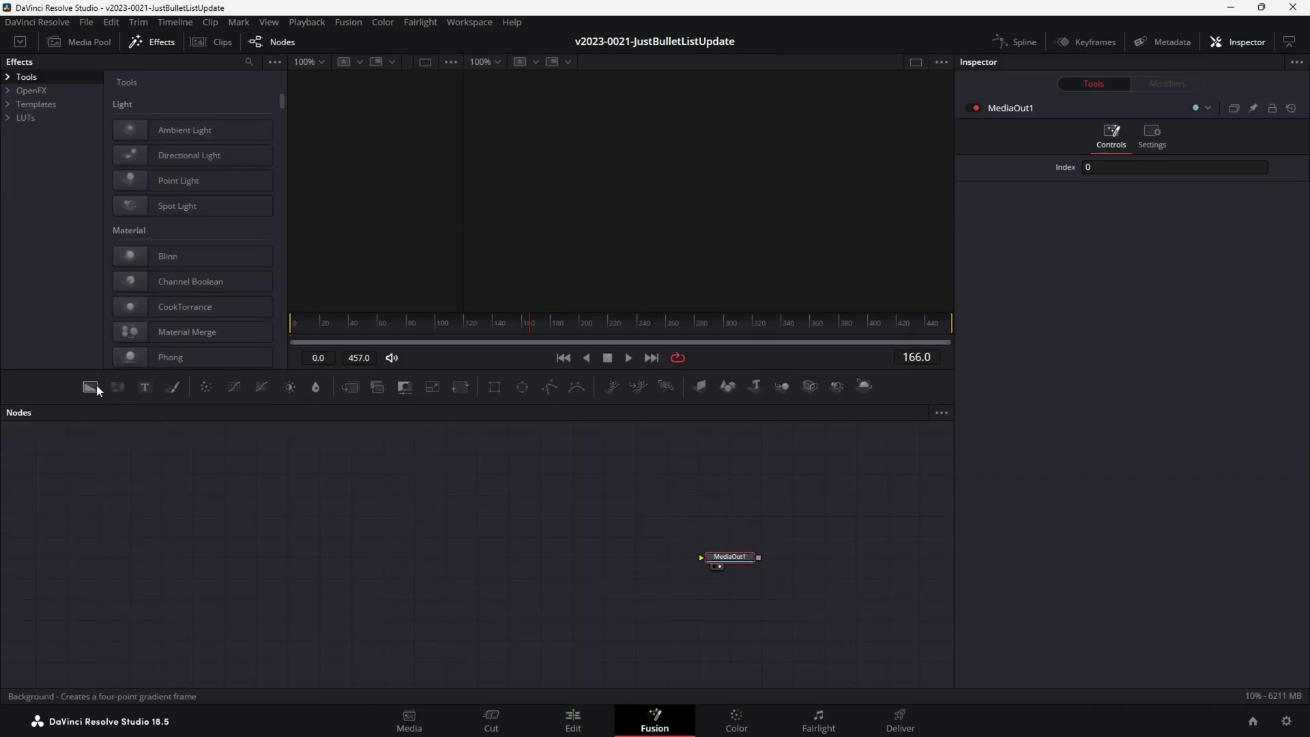
Step: Merge Background2 over a transparent Background1 (Alpha 0) and mask it with Ellipse1
{"action": "left_click_drag", "start_coordinate": [96, 386], "coordinate": [809, 585]}
{"action": "left_click", "coordinate": [99, 579]}
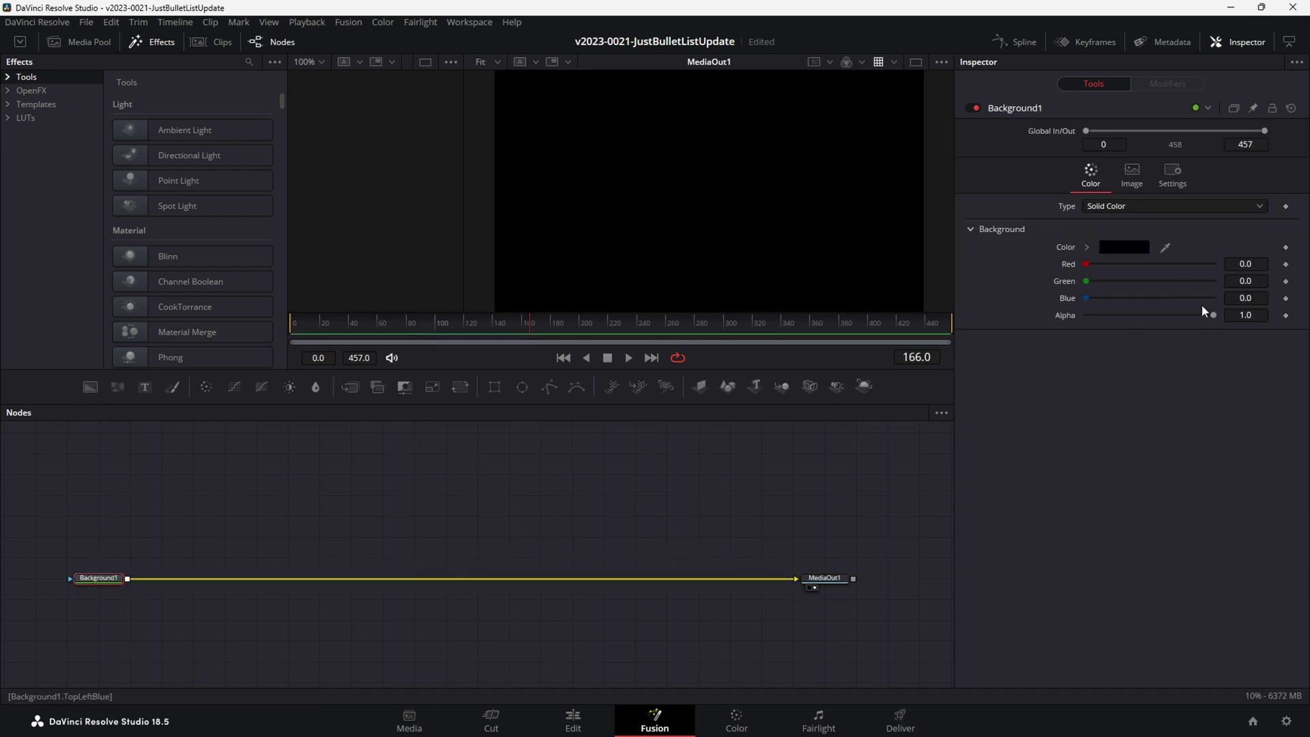
{"action": "left_click_drag", "start_coordinate": [1209, 313], "coordinate": [941, 321]}
{"action": "left_click_drag", "start_coordinate": [91, 389], "coordinate": [127, 584]}
{"action": "left_click_drag", "start_coordinate": [193, 453], "coordinate": [193, 494]}
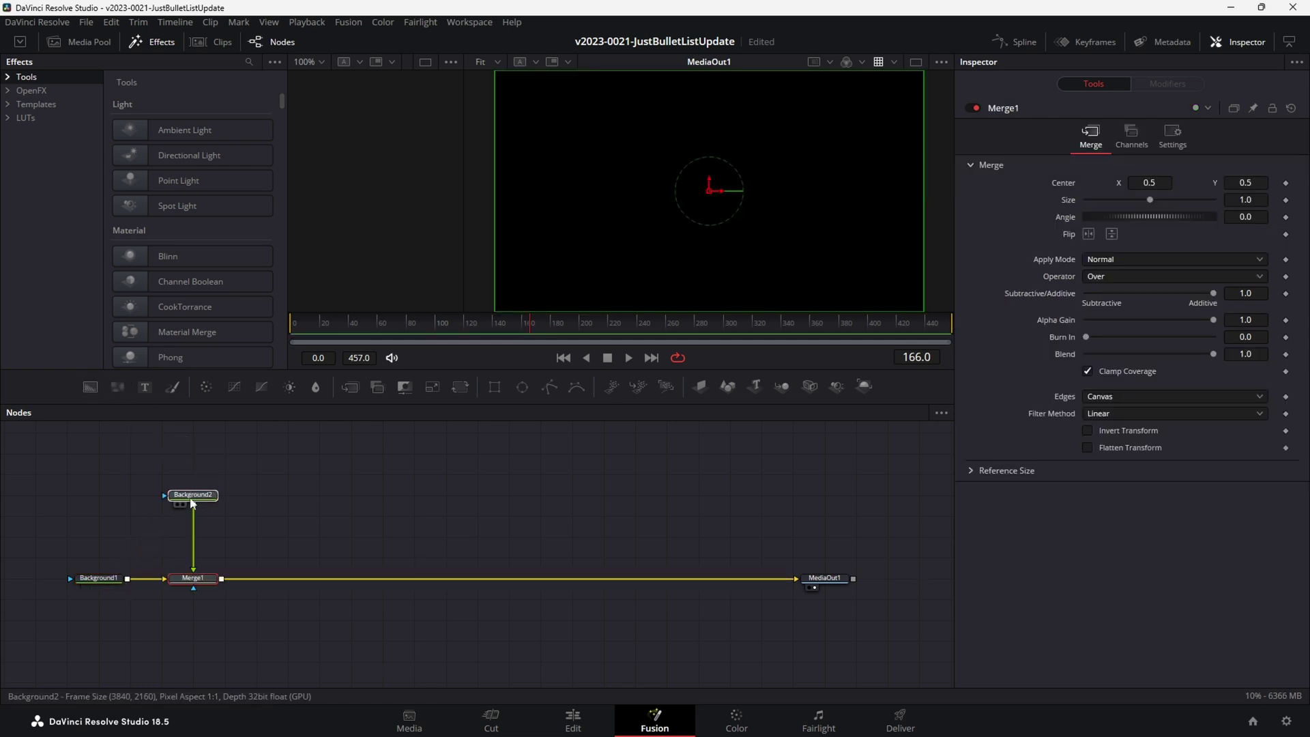
{"action": "left_click", "coordinate": [522, 387]}
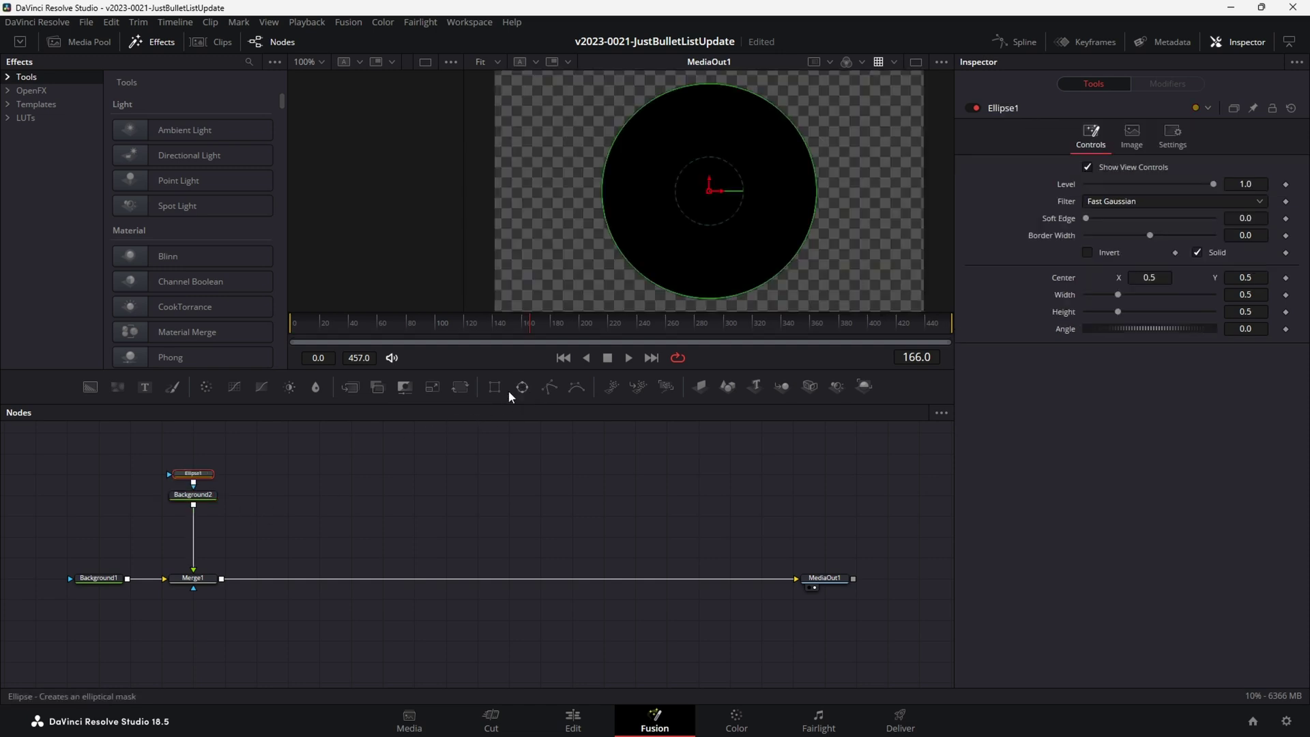
Step: Change Background2 to a Gradient type with a full-brightness red start colour
{"action": "left_click", "coordinate": [186, 503]}
{"action": "left_click", "coordinate": [1096, 208]}
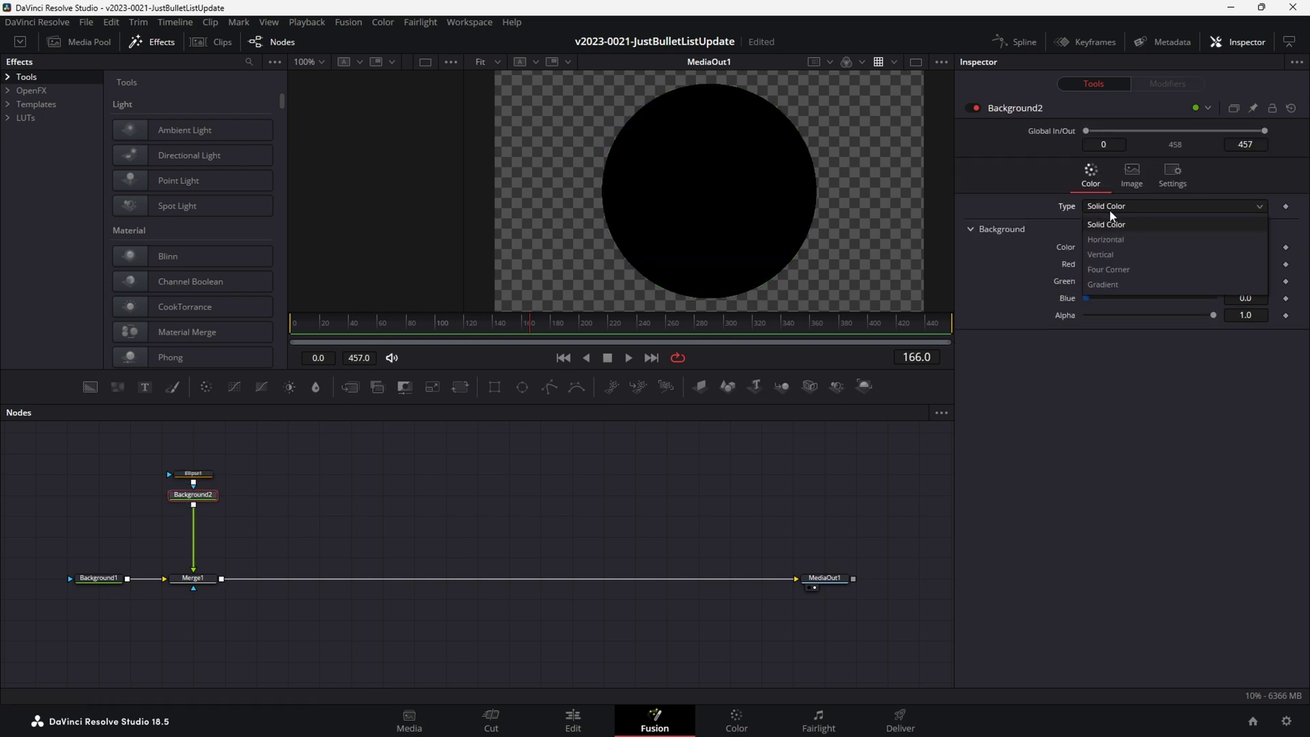
{"action": "left_click", "coordinate": [1120, 281]}
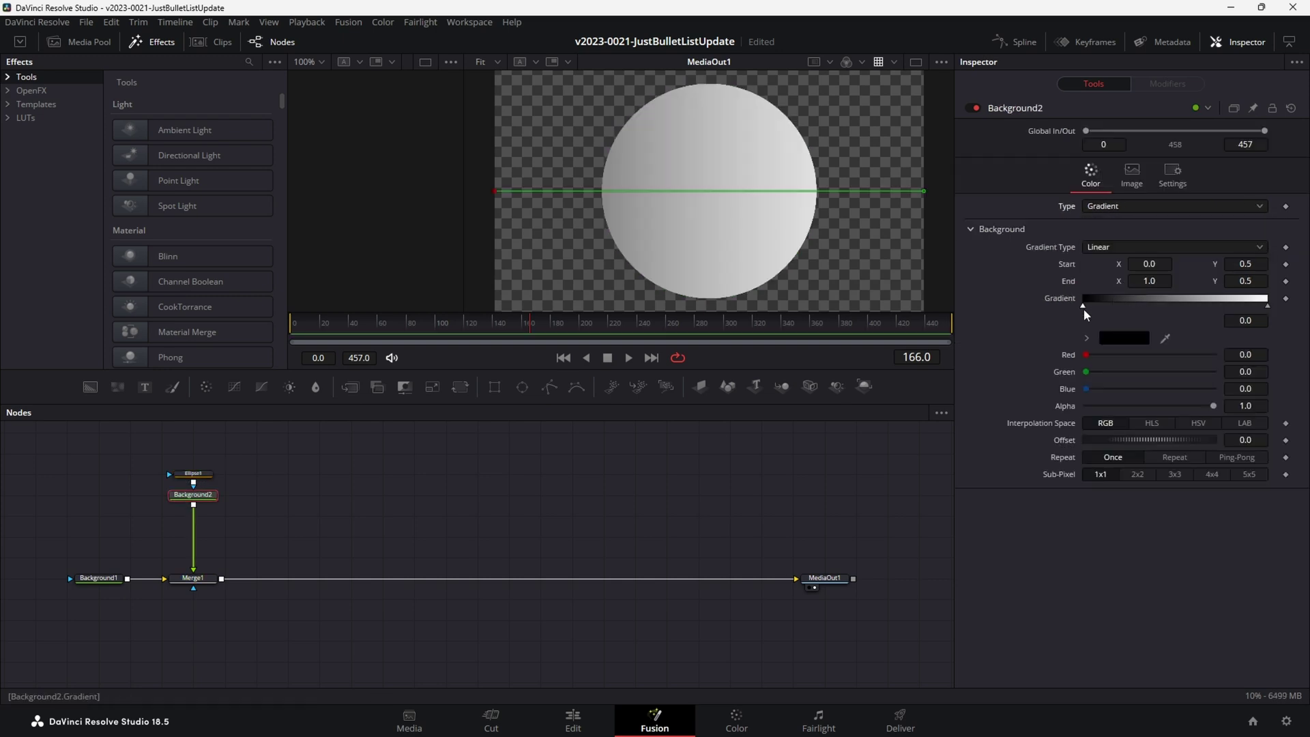
{"action": "left_click", "coordinate": [1122, 337]}
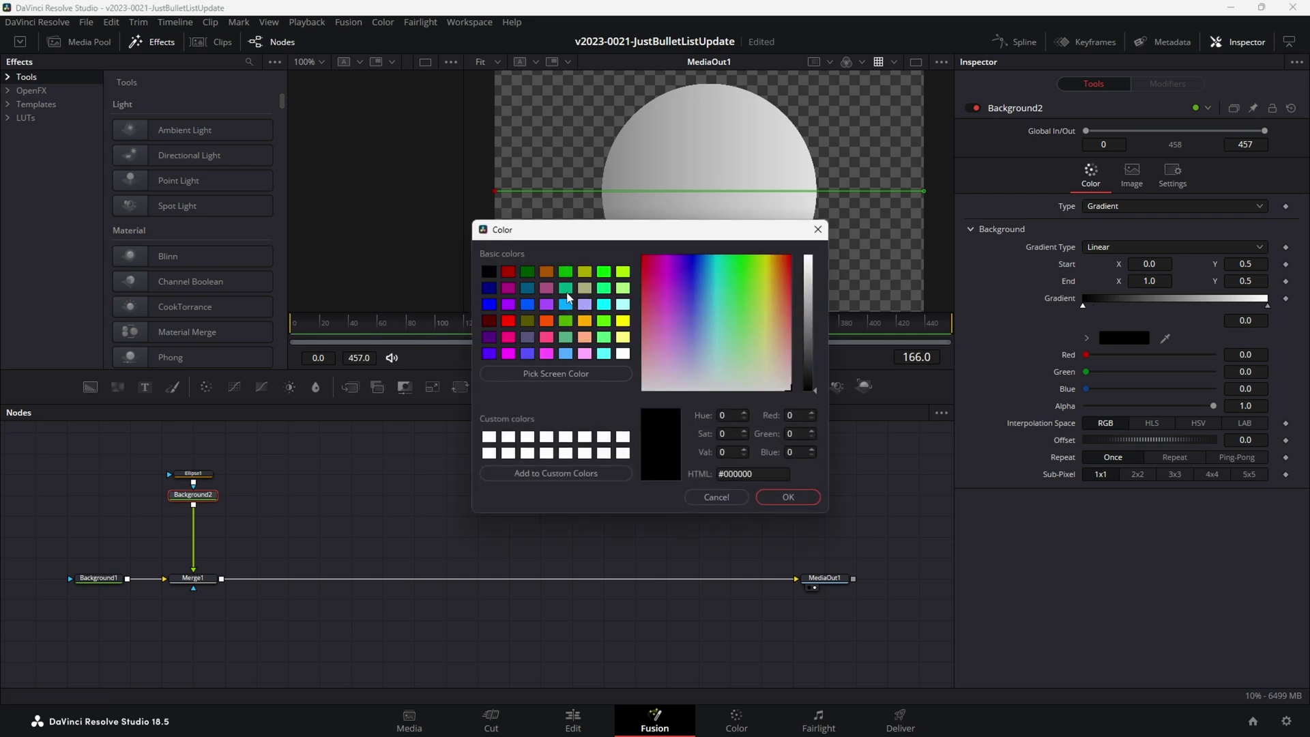
{"action": "left_click_drag", "start_coordinate": [645, 270], "coordinate": [646, 254]}
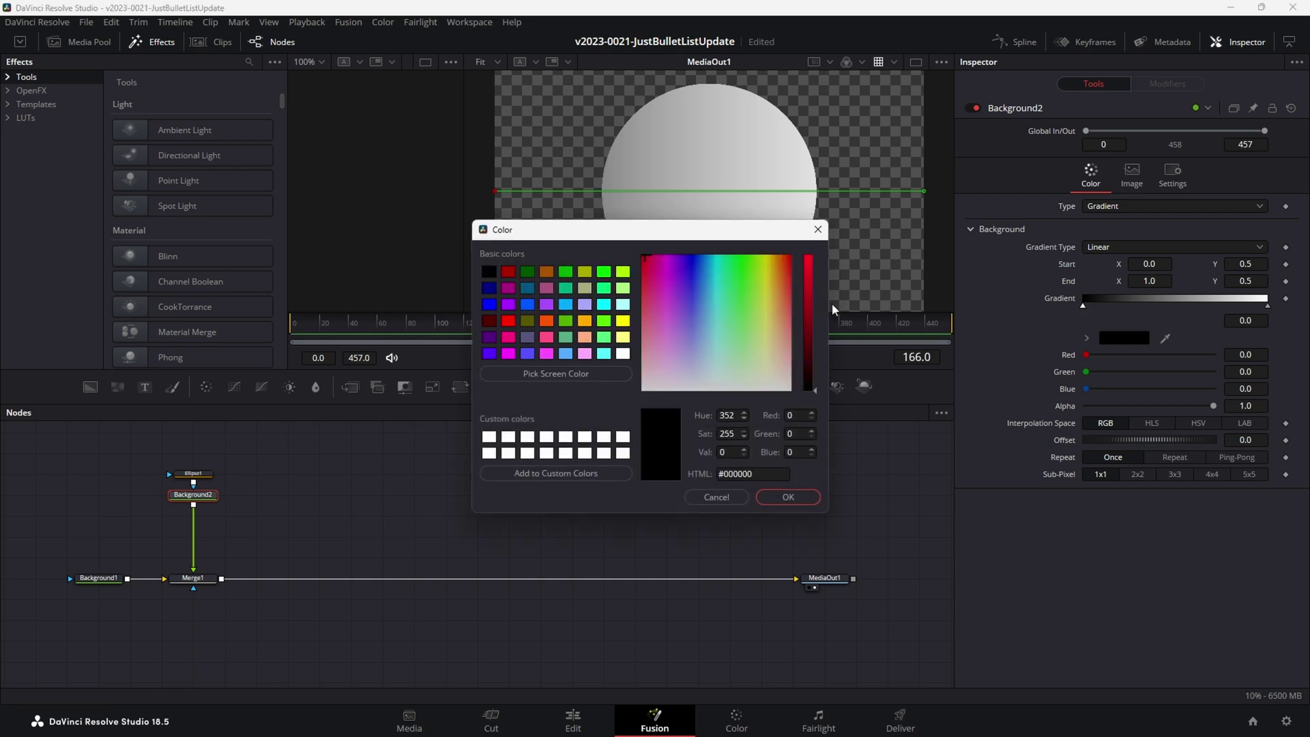
{"action": "left_click", "coordinate": [806, 269]}
{"action": "left_click", "coordinate": [788, 497]}
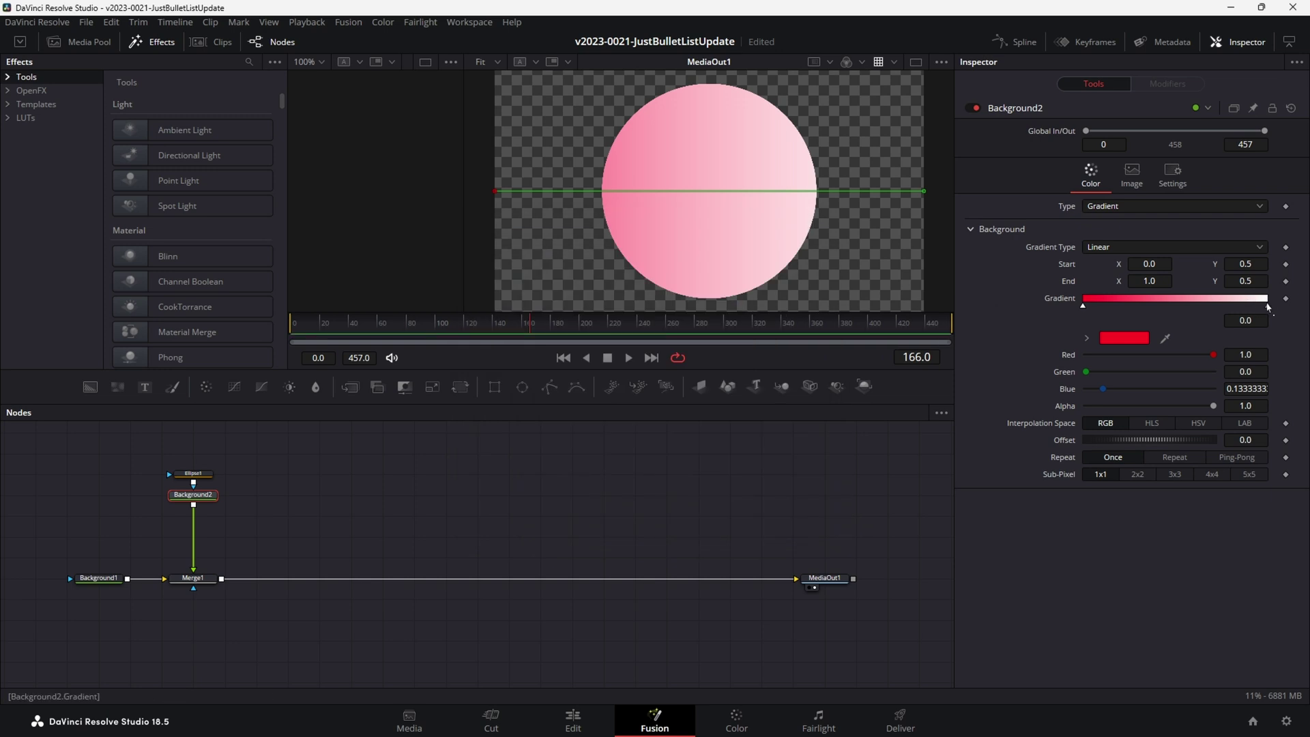
Step: Set an orange-yellow end colour, angle the gradient top-left to bottom-right, and check it
{"action": "left_click", "coordinate": [1268, 306]}
{"action": "left_click", "coordinate": [1147, 339]}
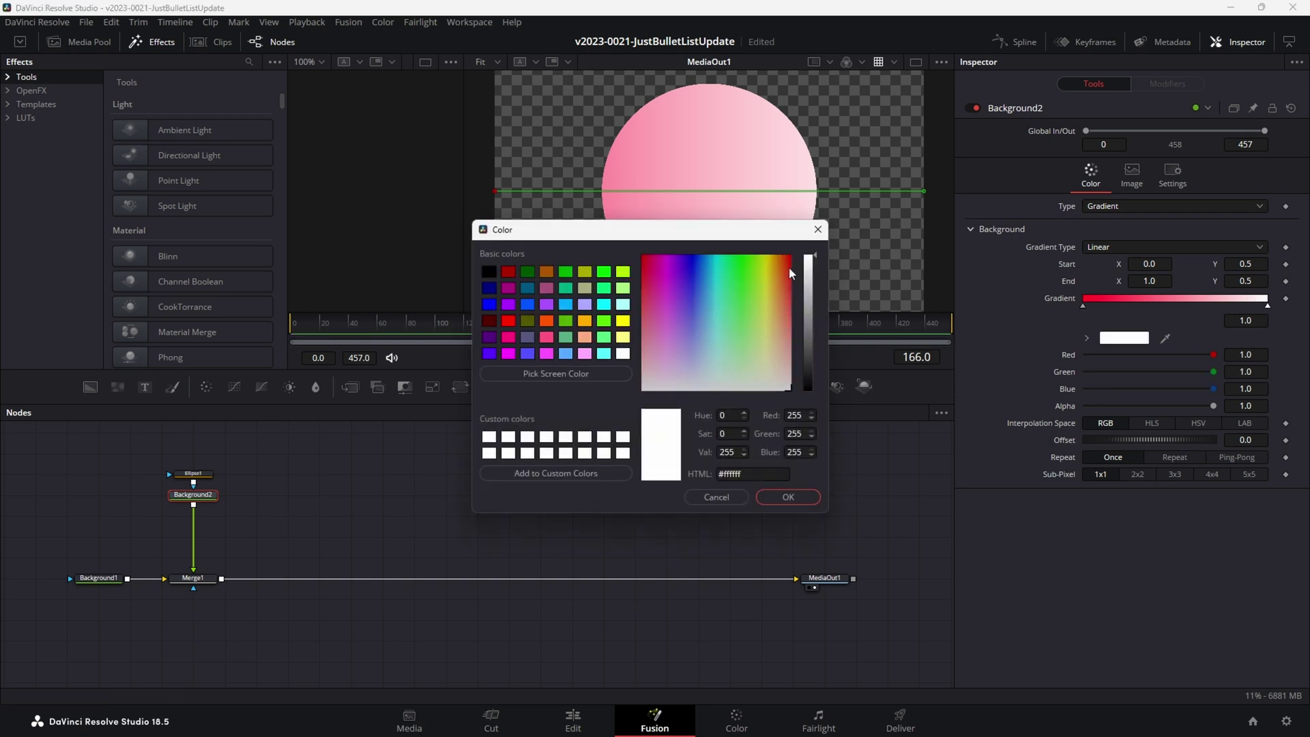
{"action": "left_click_drag", "start_coordinate": [789, 274], "coordinate": [773, 258]}
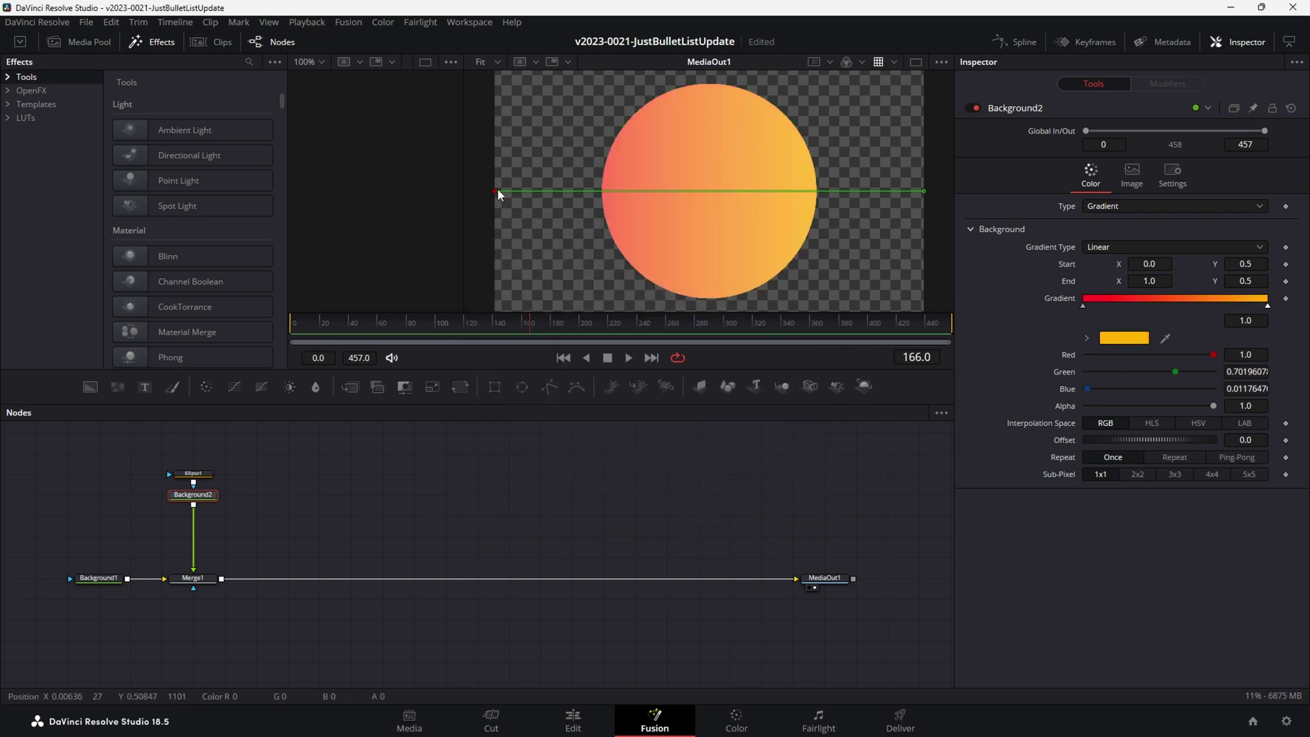
{"action": "left_click_drag", "start_coordinate": [497, 193], "coordinate": [625, 122]}
{"action": "left_click_drag", "start_coordinate": [924, 191], "coordinate": [788, 268]}
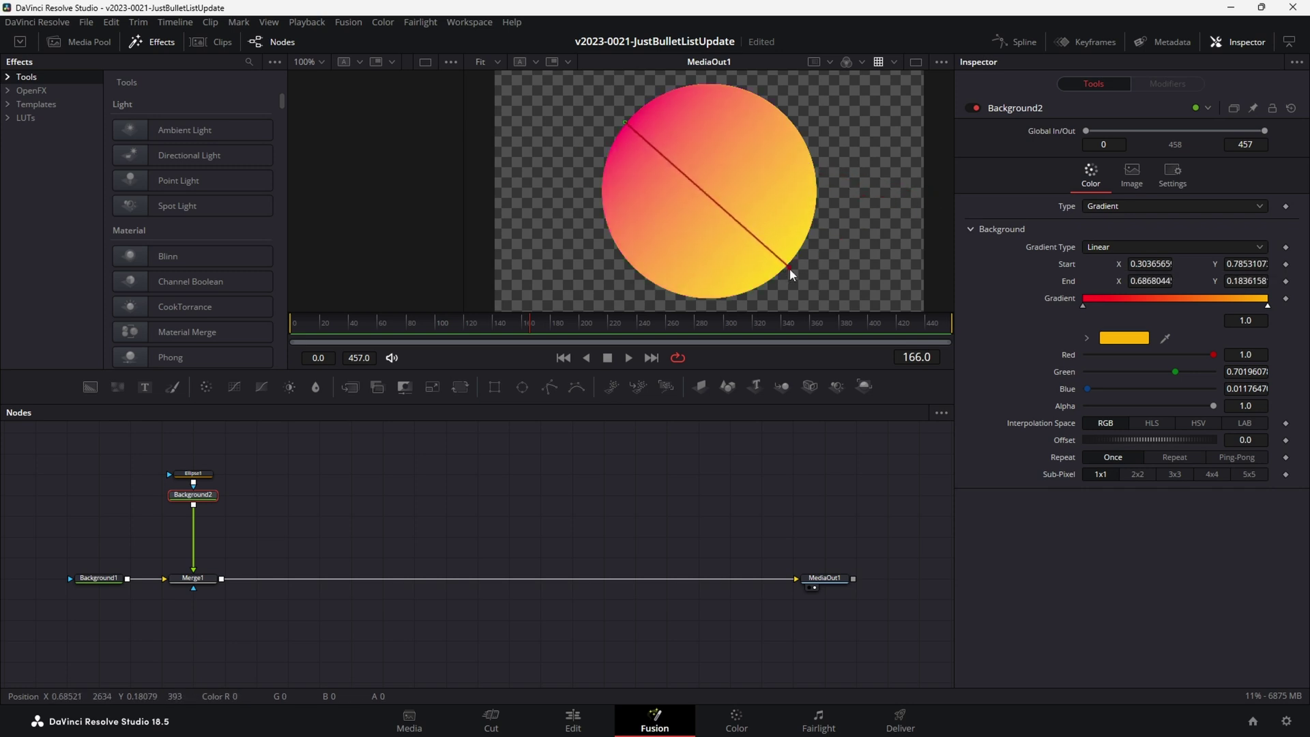
{"action": "left_click", "coordinate": [601, 725]}
{"action": "left_click_drag", "start_coordinate": [753, 286], "coordinate": [756, 225]}
{"action": "left_click", "coordinate": [657, 717]}
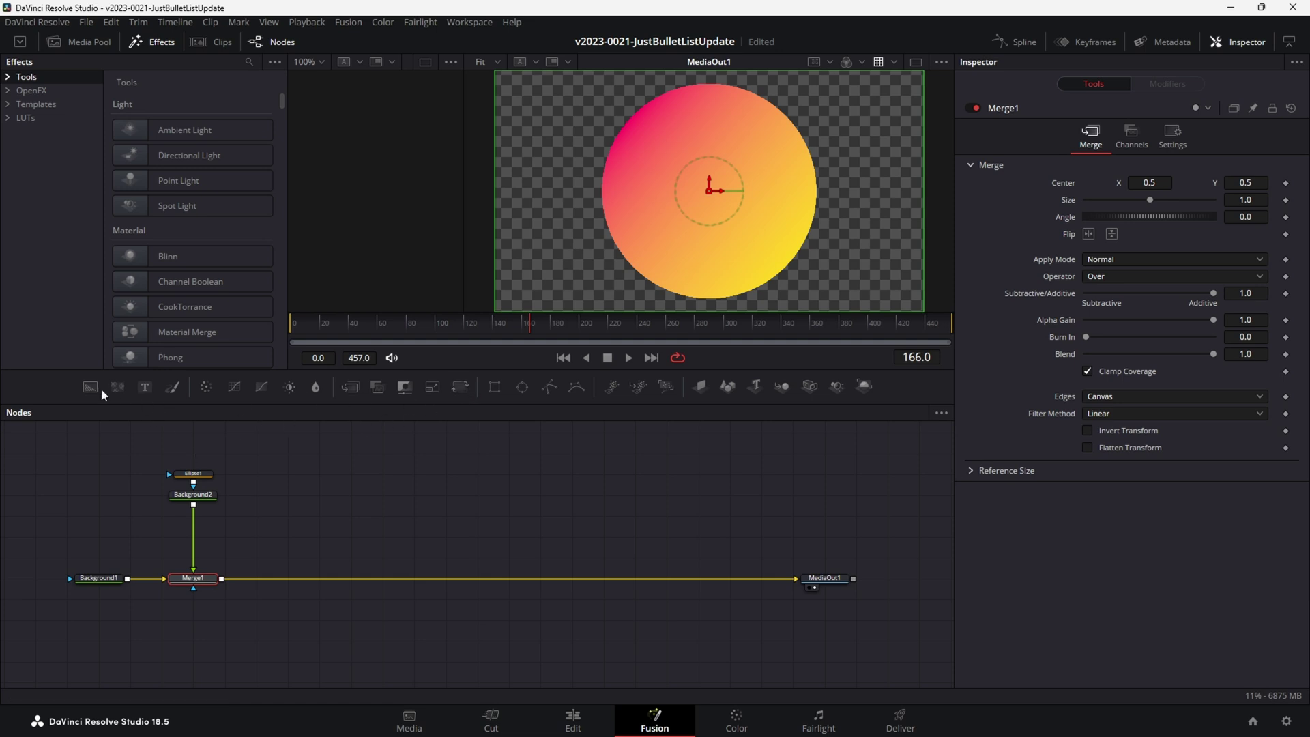
Step: Add a white Background node and merge it over the gradient circle
{"action": "left_click_drag", "start_coordinate": [101, 387], "coordinate": [293, 493]}
{"action": "left_click", "coordinate": [1122, 246]}
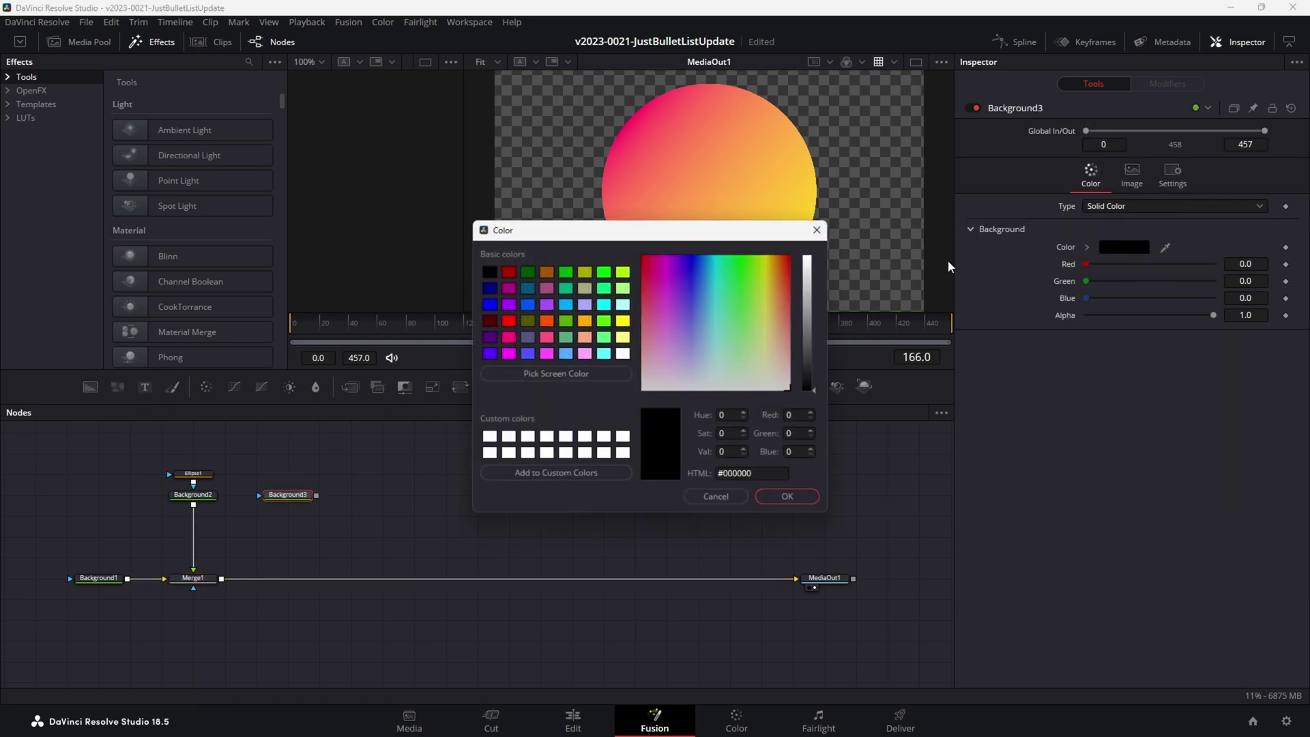
{"action": "left_click_drag", "start_coordinate": [814, 266], "coordinate": [810, 238]}
{"action": "left_click", "coordinate": [788, 496]}
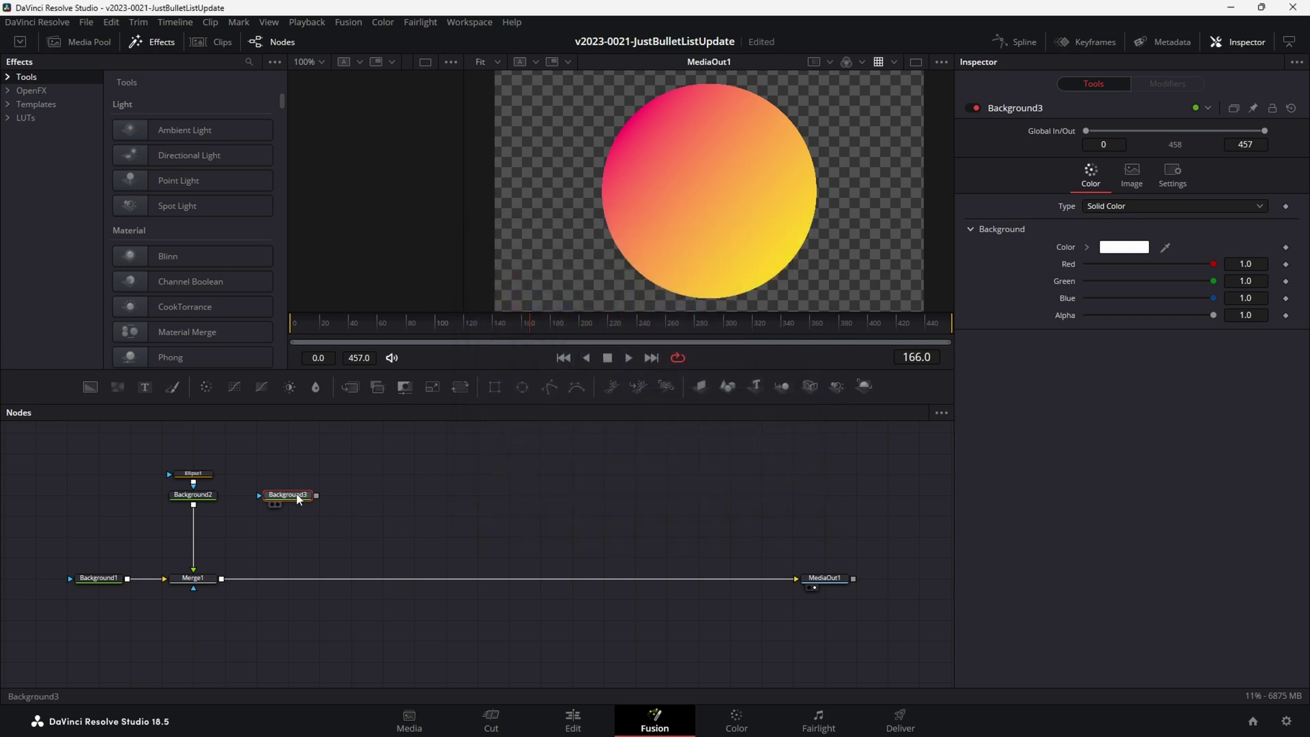
{"action": "left_click_drag", "start_coordinate": [315, 495], "coordinate": [229, 578]}
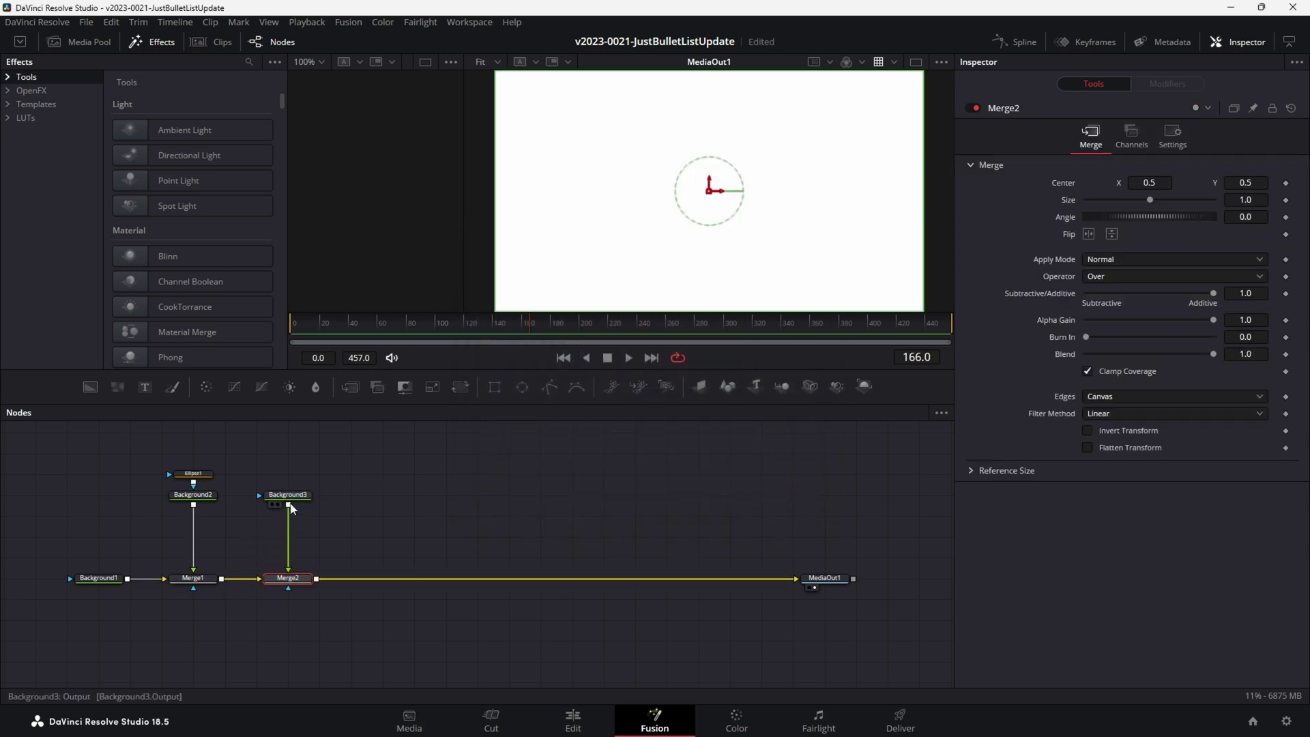
{"action": "left_click_drag", "start_coordinate": [297, 502], "coordinate": [298, 520]}
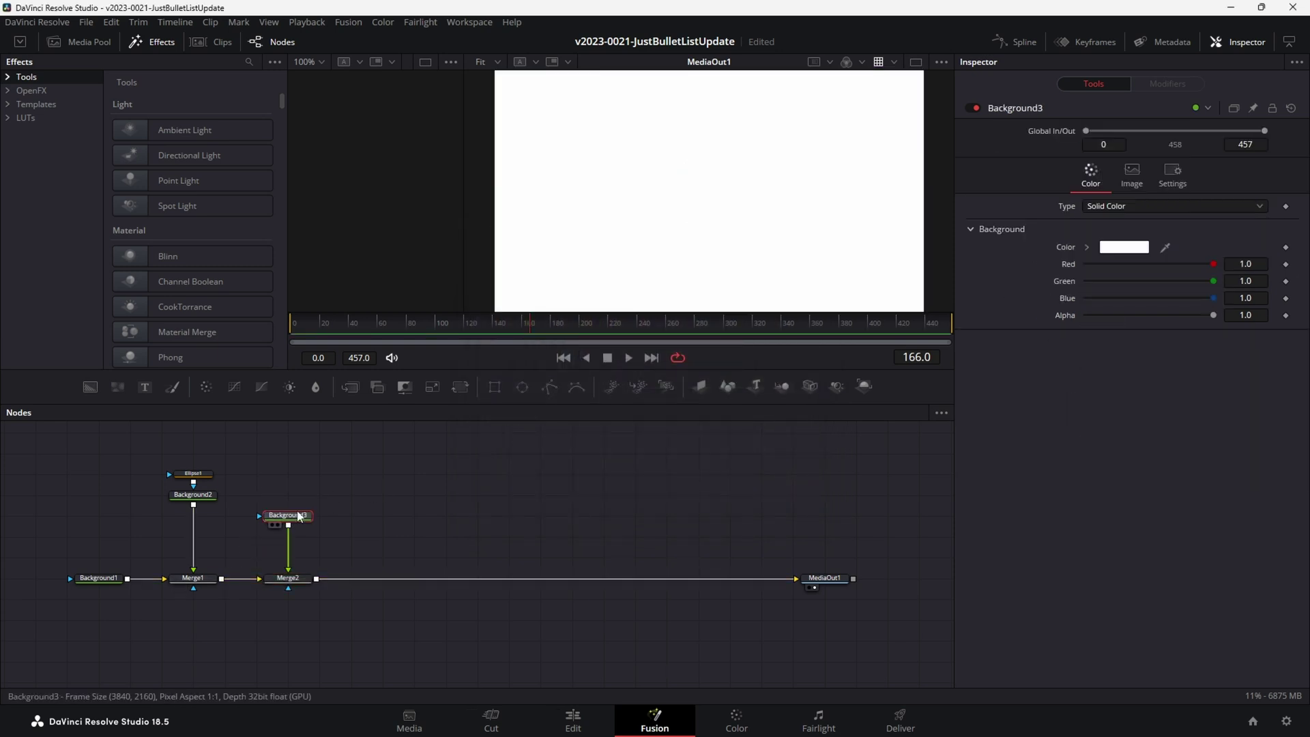
Step: Mask it with a non-solid, thicker-bordered, shrunken ellipse of shorter length, and add Transform1
{"action": "left_click", "coordinate": [526, 387]}
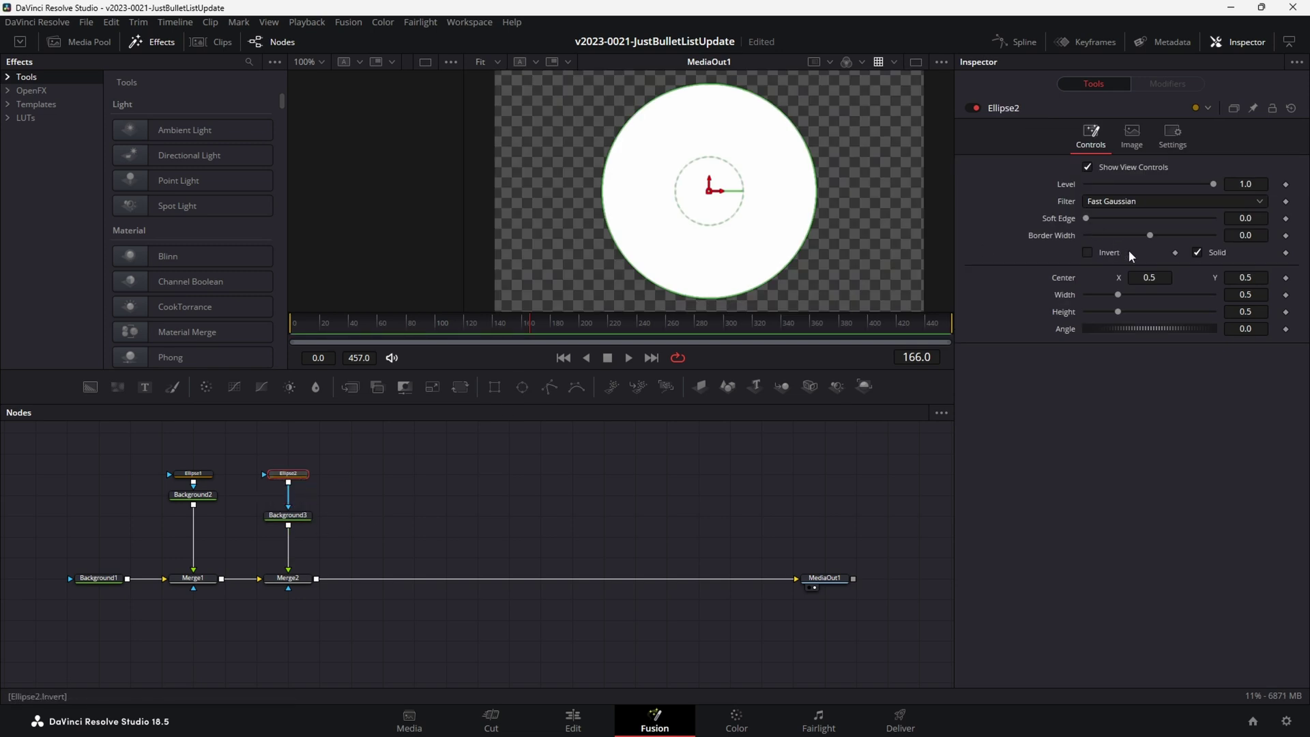
{"action": "left_click", "coordinate": [1197, 252]}
{"action": "left_click_drag", "start_coordinate": [1150, 236], "coordinate": [1165, 234]}
{"action": "left_click_drag", "start_coordinate": [772, 272], "coordinate": [779, 257]}
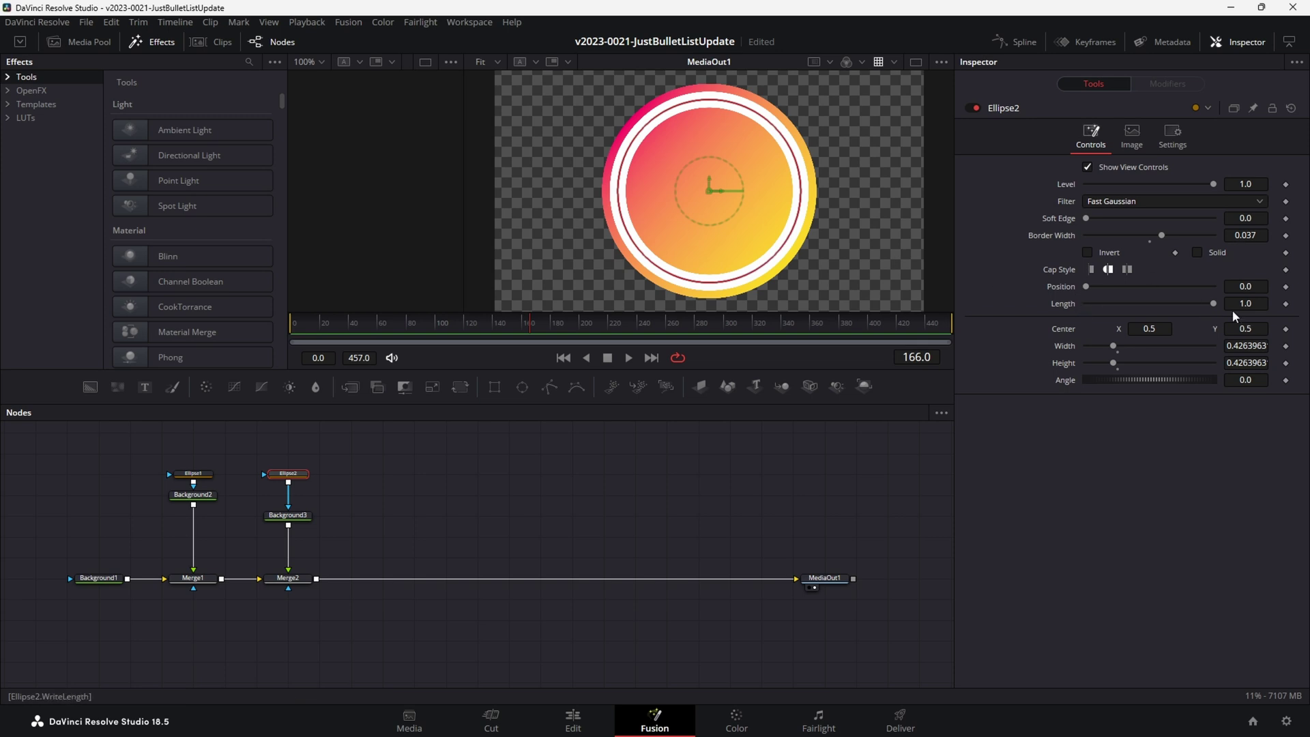
{"action": "left_click_drag", "start_coordinate": [1213, 303], "coordinate": [1145, 303]}
{"action": "left_click", "coordinate": [432, 386]}
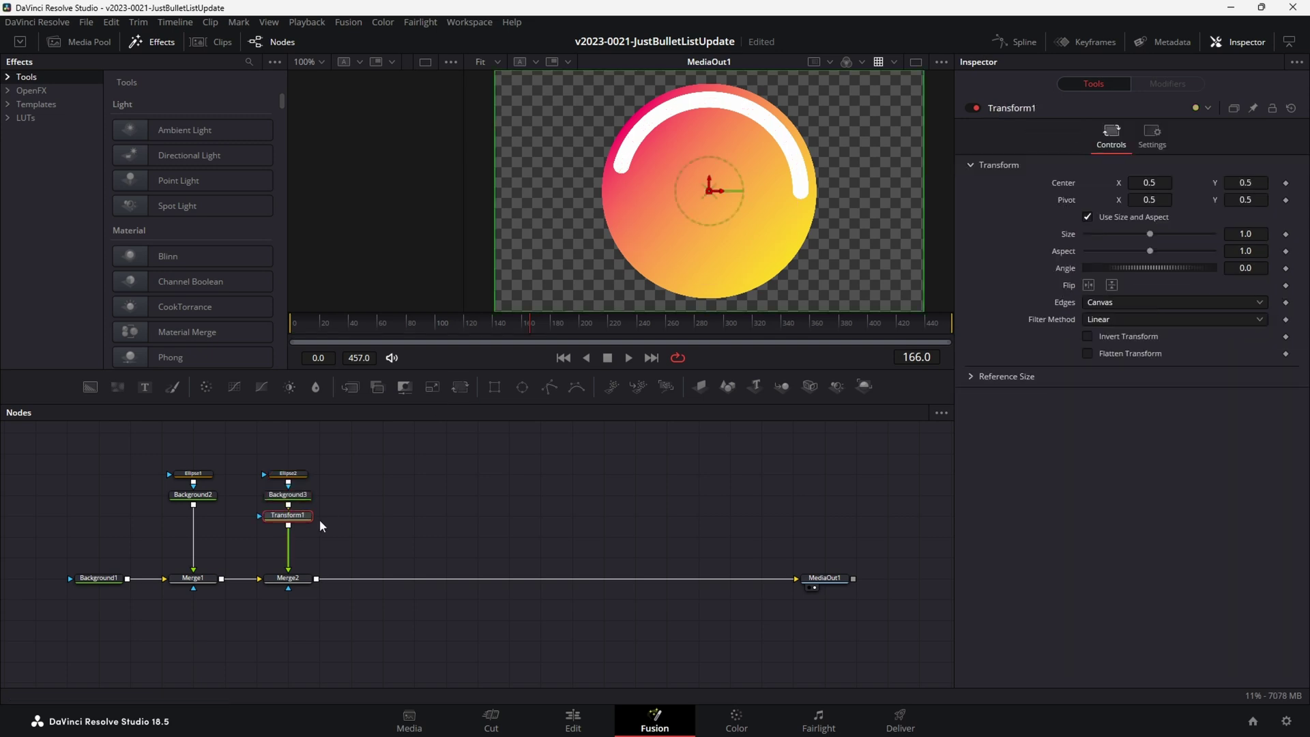
Step: Keyframe Transform1 Angle at frame 0 and set it to 360 at frame 116
{"action": "left_click_drag", "start_coordinate": [330, 327], "coordinate": [290, 329]}
{"action": "left_click", "coordinate": [1285, 268]}
{"action": "left_click", "coordinate": [459, 326]}
{"action": "left_click_drag", "start_coordinate": [1111, 272], "coordinate": [1159, 272]}
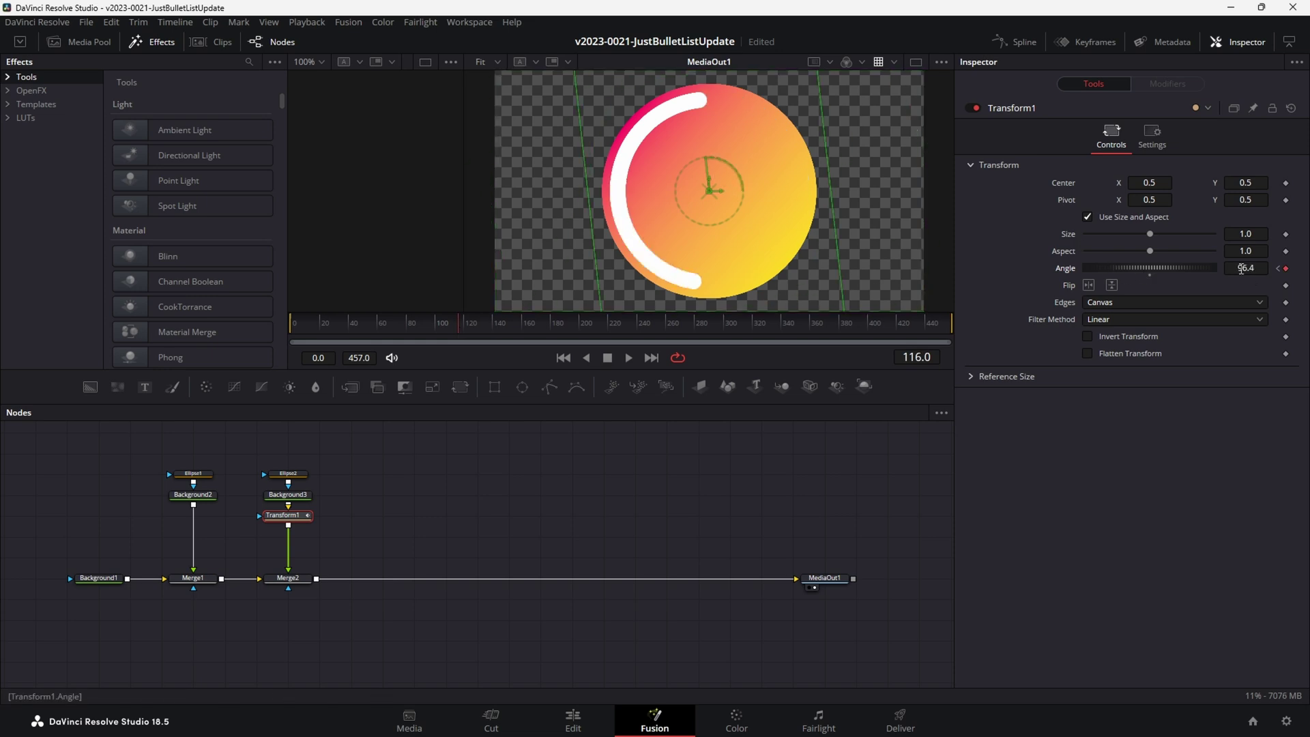
{"action": "left_click", "coordinate": [1243, 268]}
{"action": "type", "text": "360"}
{"action": "key", "text": "Return"}
{"action": "left_click", "coordinate": [337, 316]}
{"action": "left_click", "coordinate": [454, 317]}
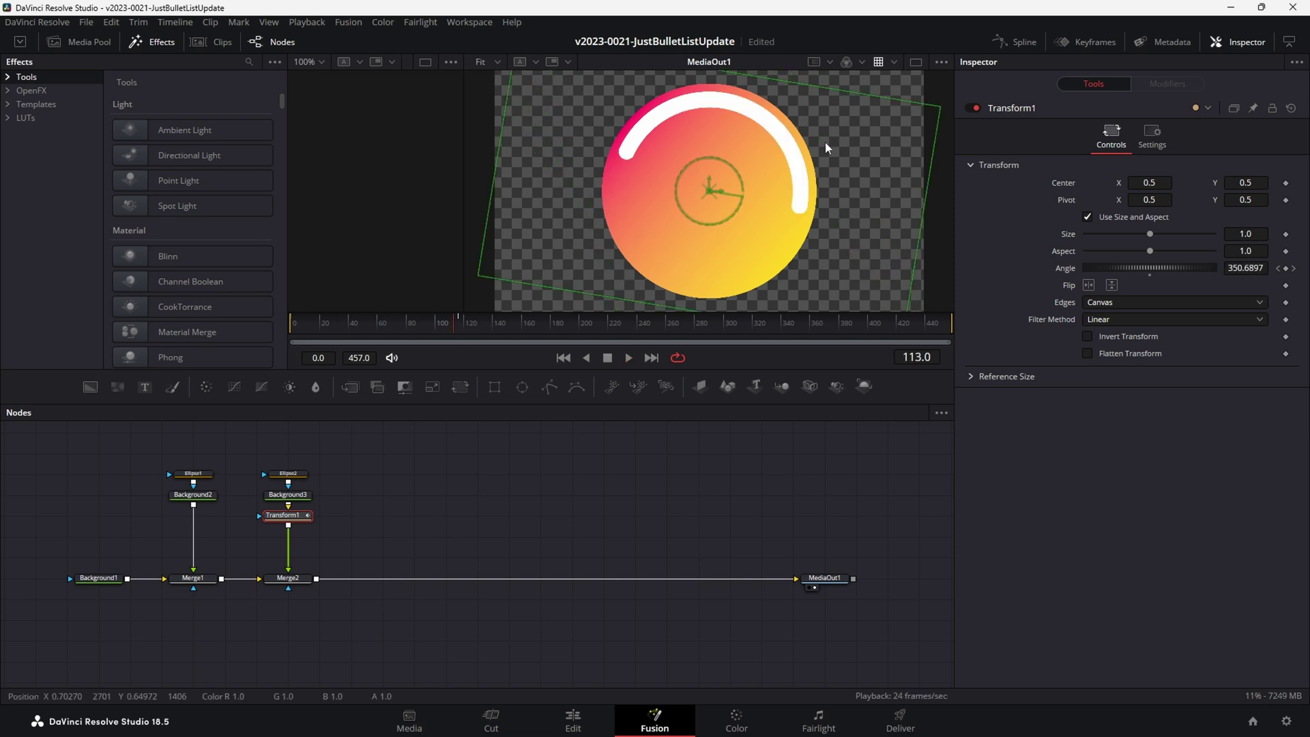
Step: Select the Angle keyframes in the Spline editor to adjust the curve, then play it
{"action": "left_click", "coordinate": [1020, 42]}
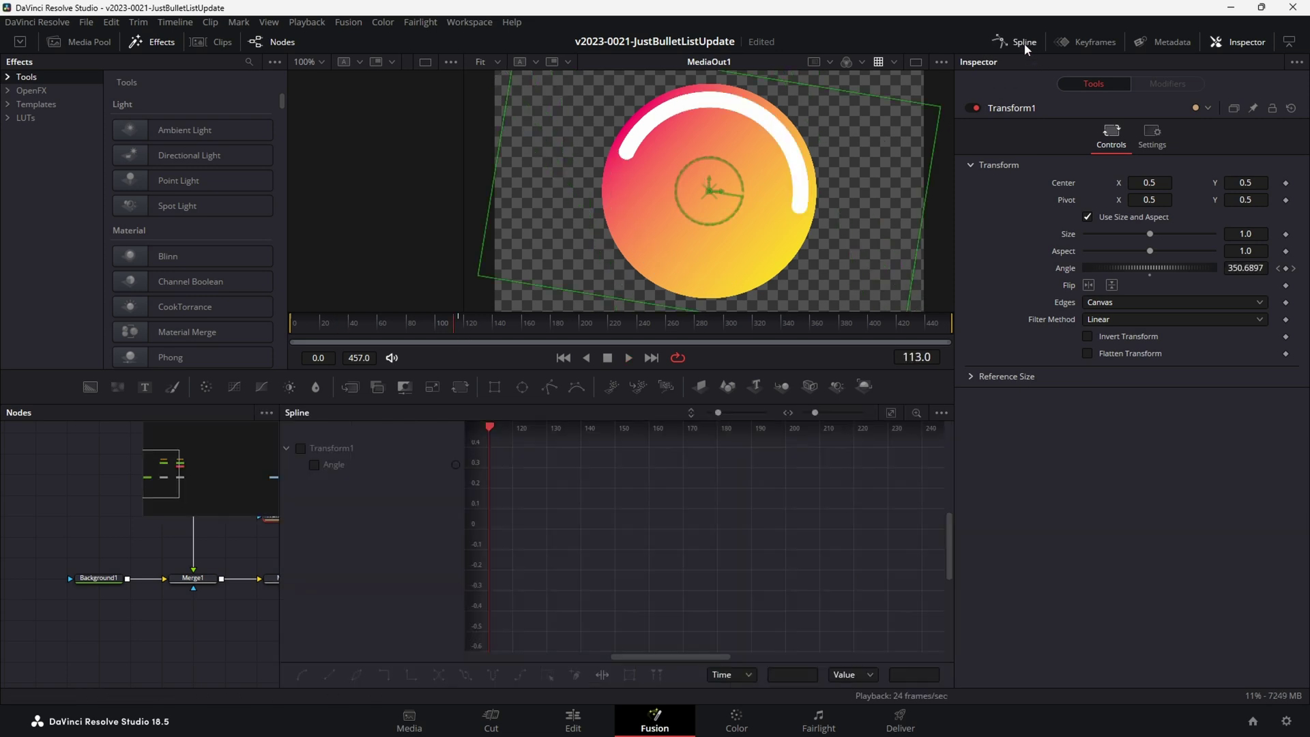
{"action": "left_click", "coordinate": [314, 467]}
{"action": "left_click", "coordinate": [893, 412]}
{"action": "scroll", "coordinate": [929, 439], "scroll_direction": "down", "scroll_amount": 3}
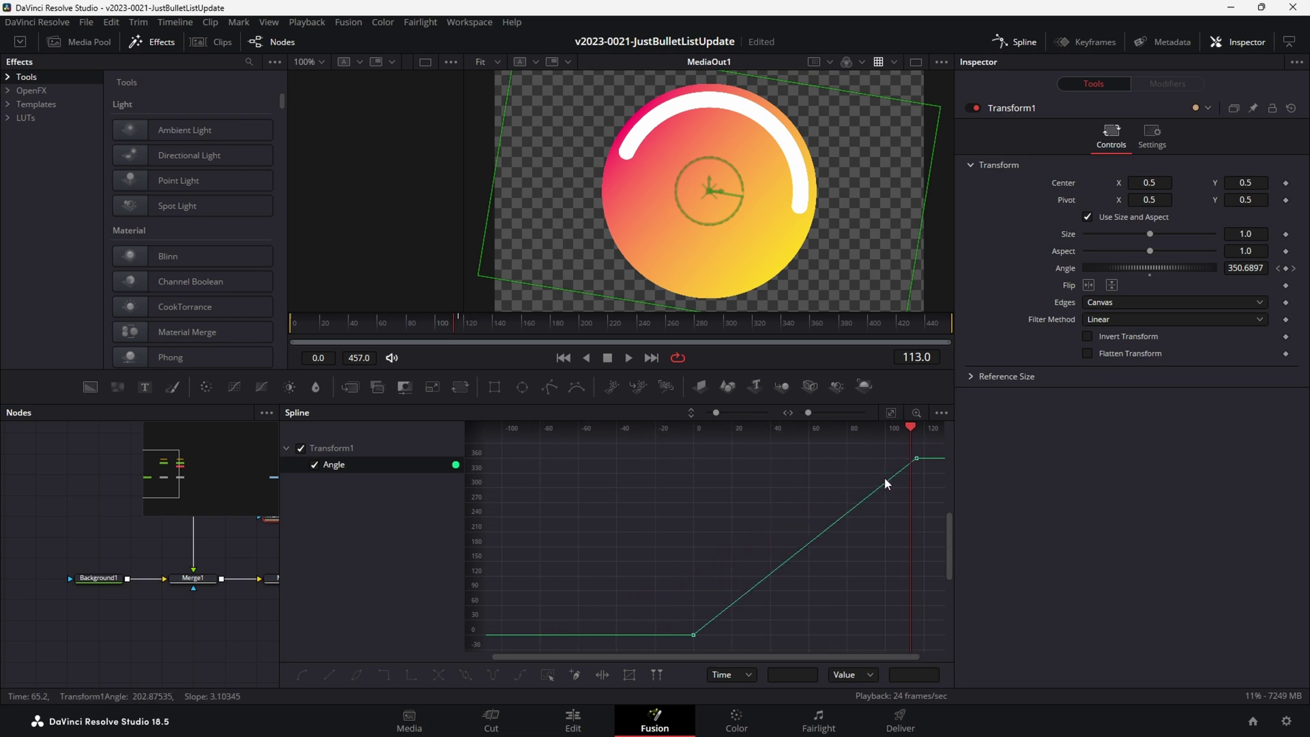
{"action": "left_click_drag", "start_coordinate": [931, 441], "coordinate": [650, 674]}
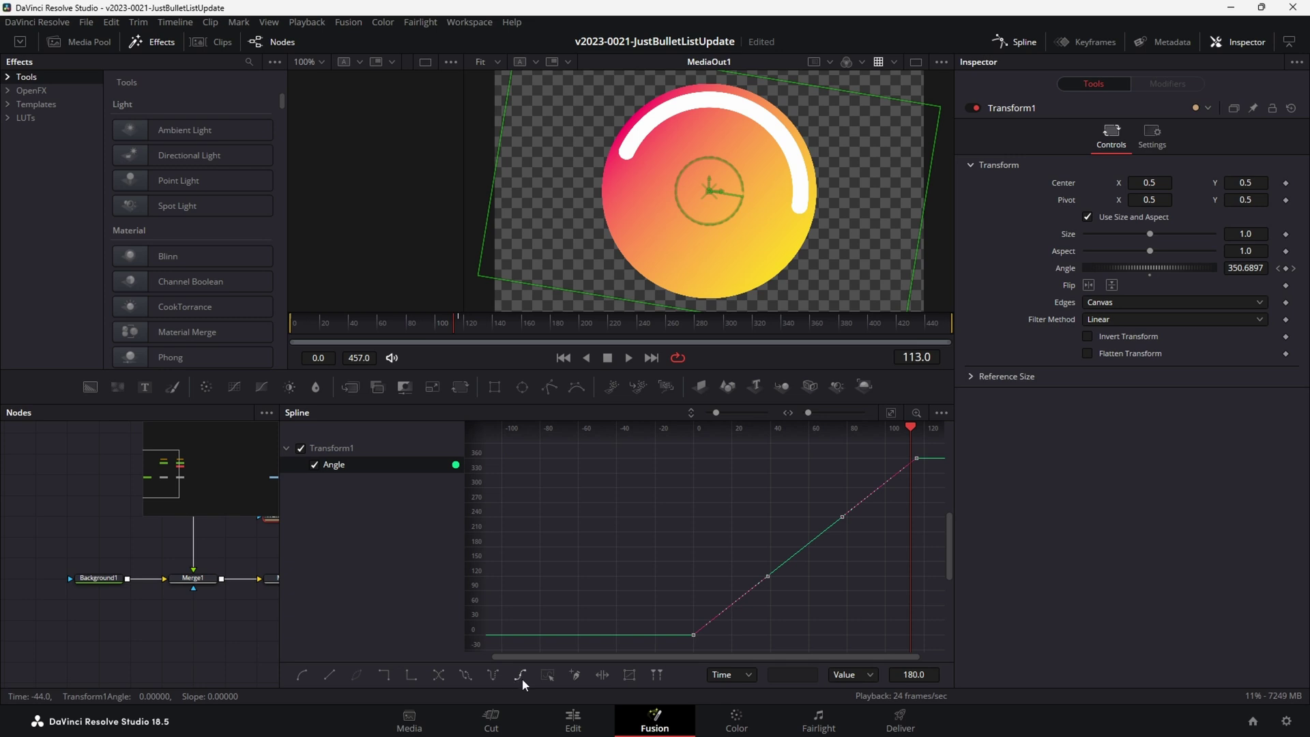
{"action": "key", "text": "space"}
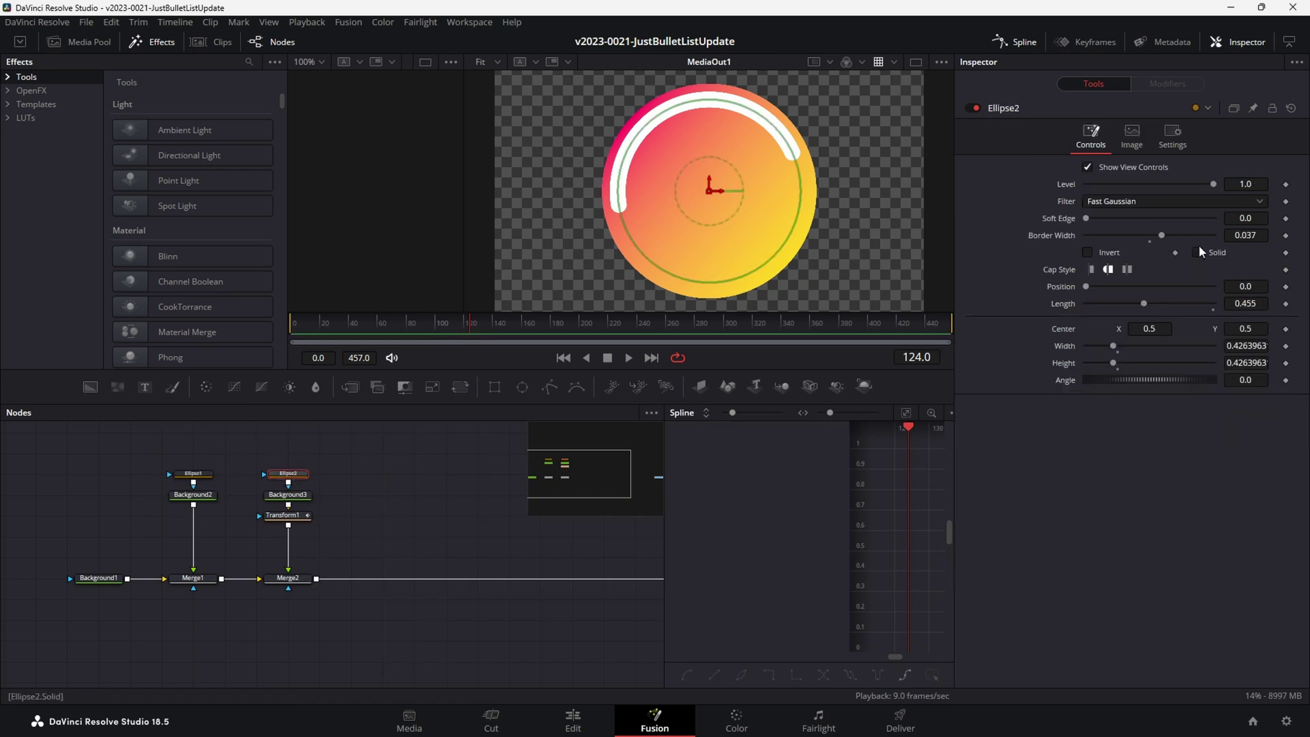
Step: Shorten the Ellipse2 arc Length to about 0.368
{"action": "left_click", "coordinate": [1245, 303]}
{"action": "type", "text": "0.3428"}
{"action": "key", "text": "Return"}
{"action": "left_click_drag", "start_coordinate": [1130, 303], "coordinate": [1132, 303]}
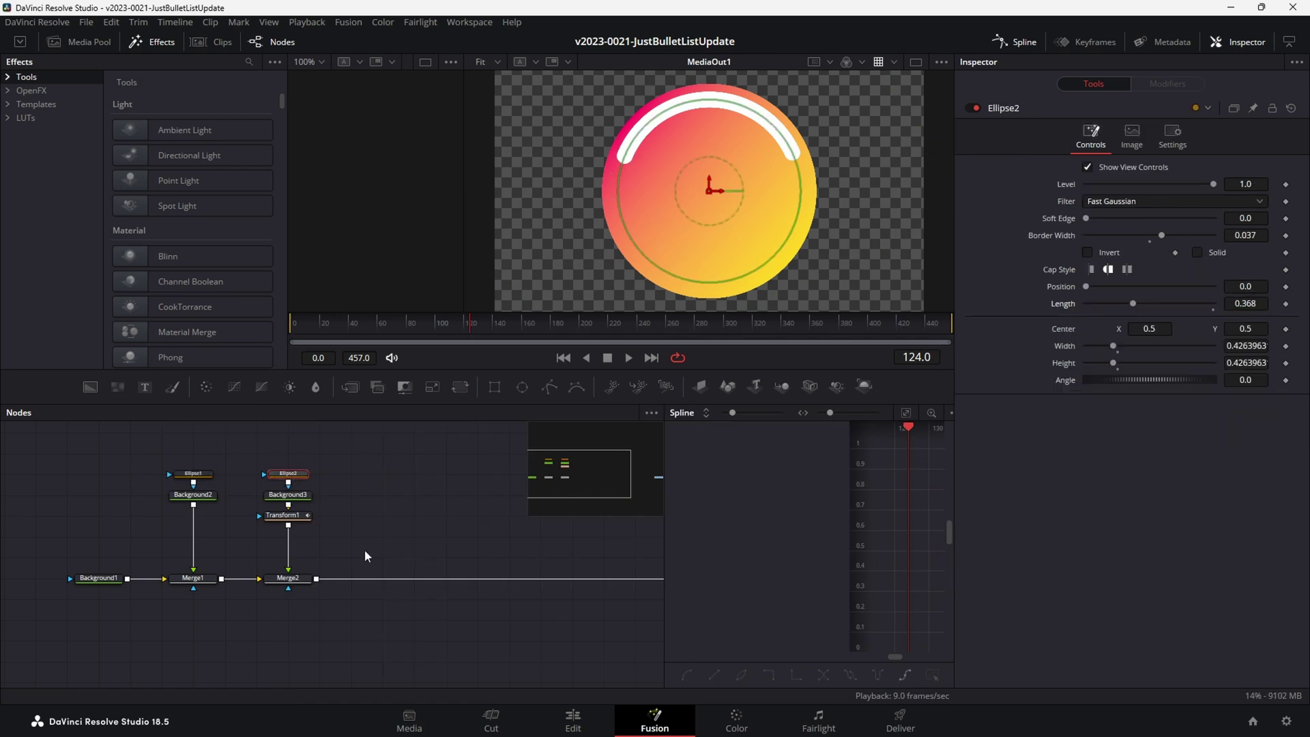
Step: Merge a vertically flipped copy of the spinning arc via Merge3 and play both arcs
{"action": "left_click_drag", "start_coordinate": [289, 529], "coordinate": [317, 578]}
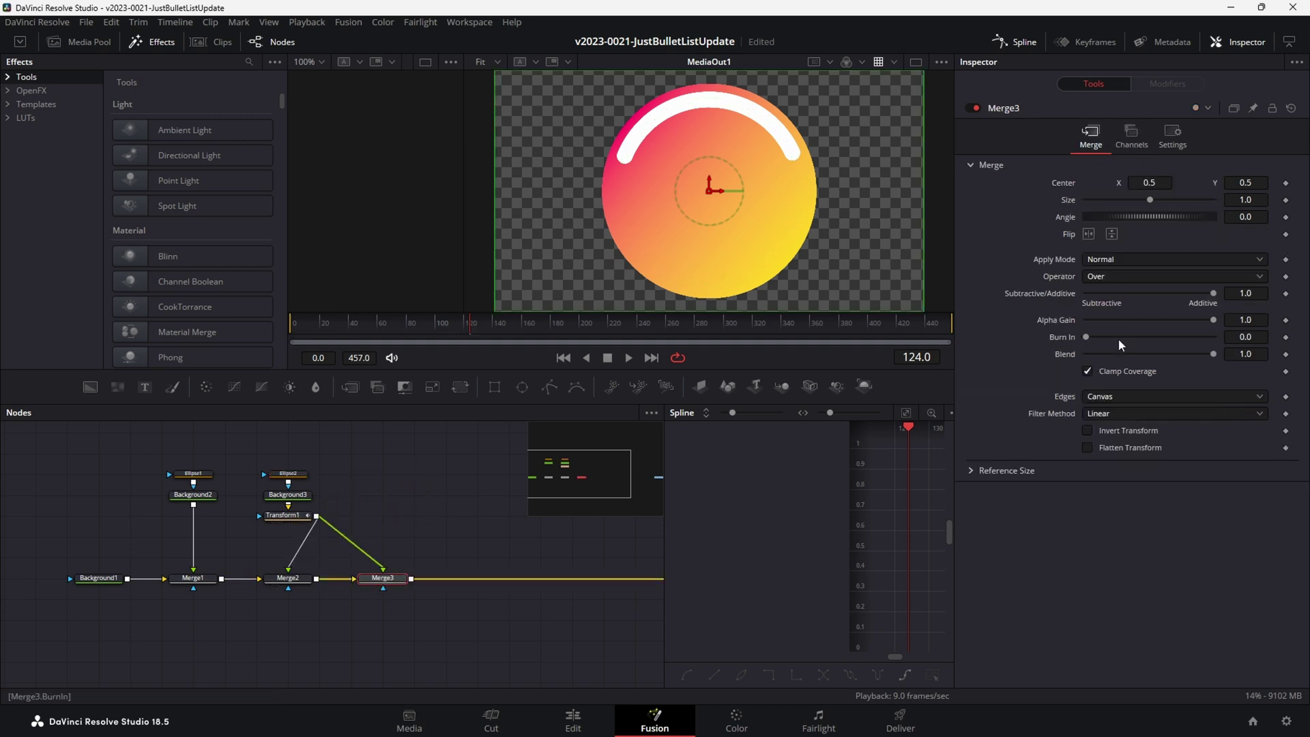
{"action": "left_click", "coordinate": [1112, 235]}
{"action": "left_click", "coordinate": [350, 330]}
{"action": "key", "text": "space"}
{"action": "key", "text": "space"}
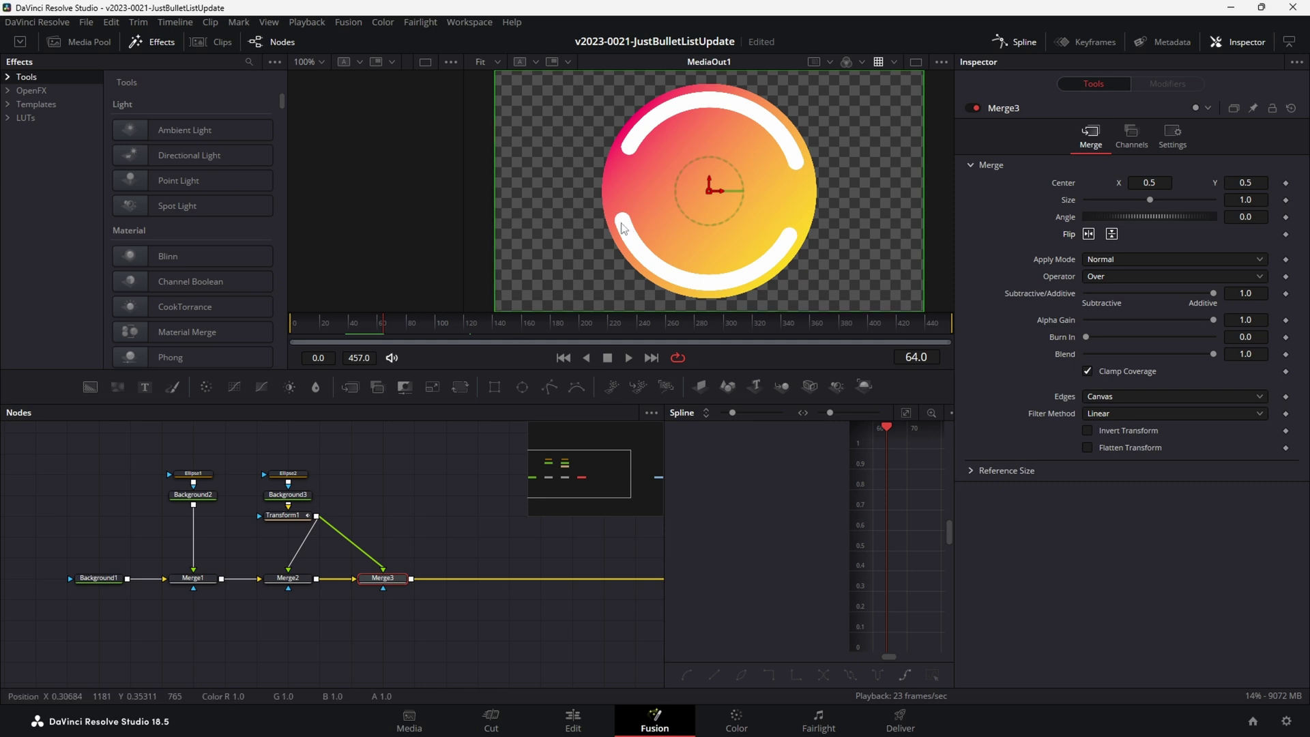
Step: Apply JustBulletList to the Fusion Composition clip and play it from just before the clip
{"action": "left_click", "coordinate": [575, 720]}
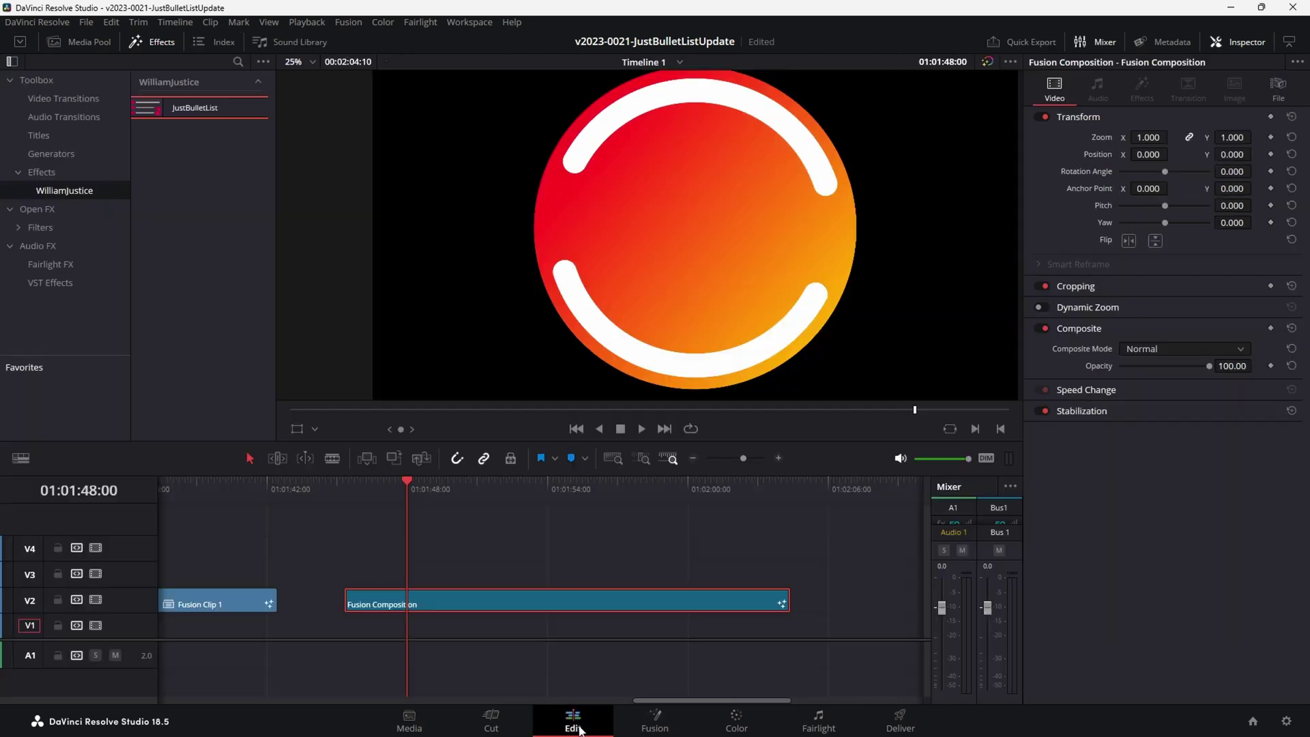
{"action": "left_click_drag", "start_coordinate": [161, 107], "coordinate": [502, 611]}
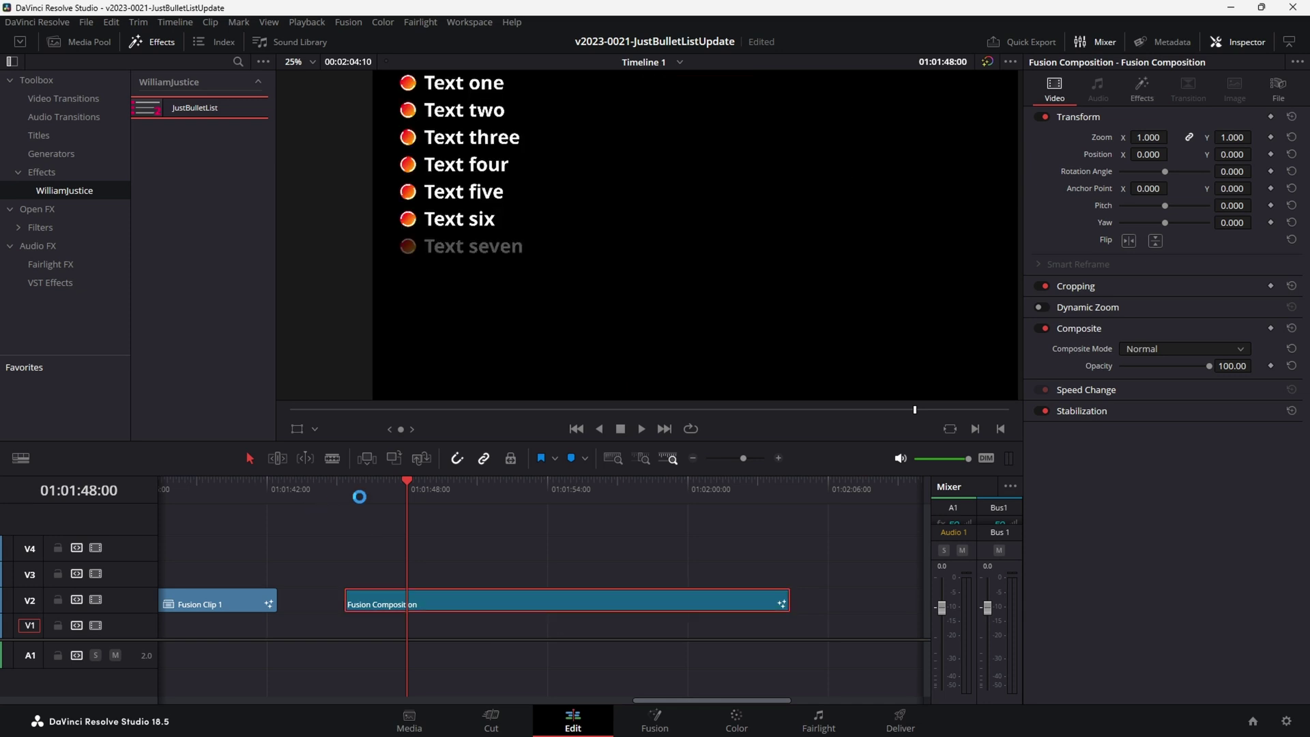
{"action": "left_click", "coordinate": [345, 489]}
{"action": "key", "text": "space"}
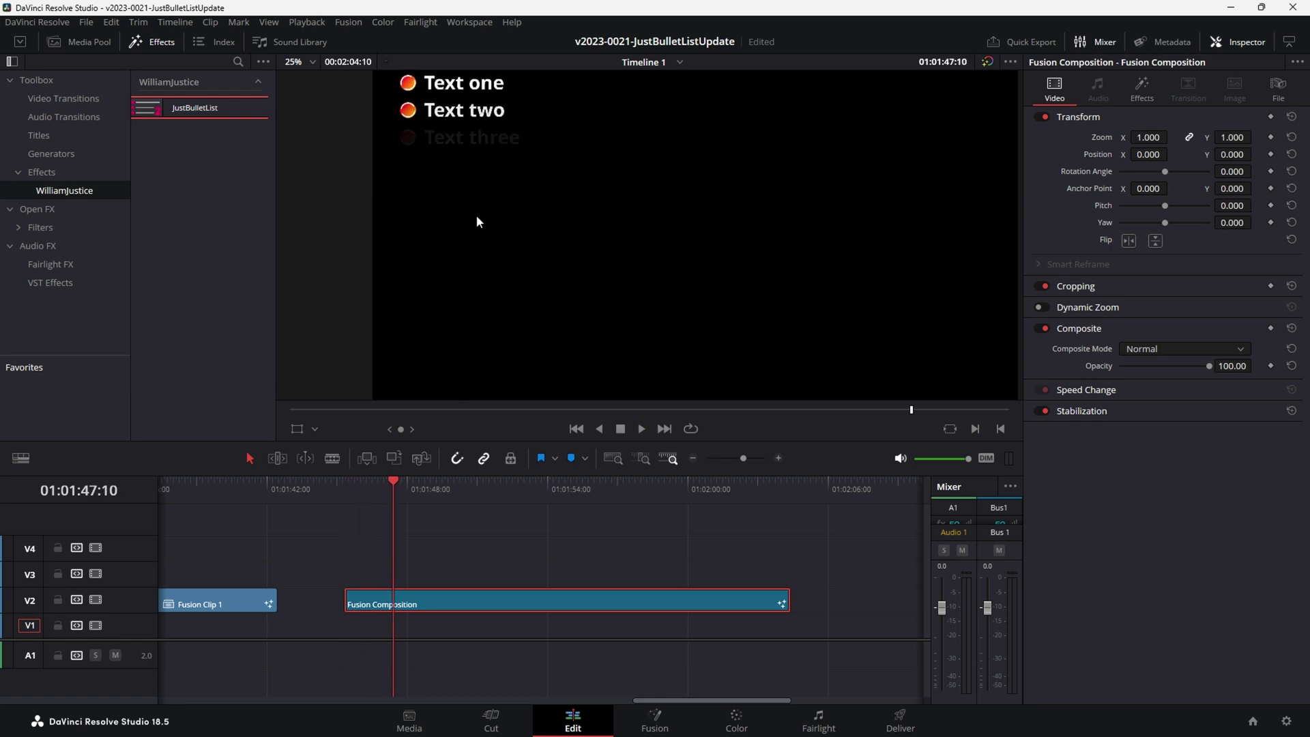
{"action": "scroll", "coordinate": [476, 214], "scroll_direction": "up", "scroll_amount": 3}
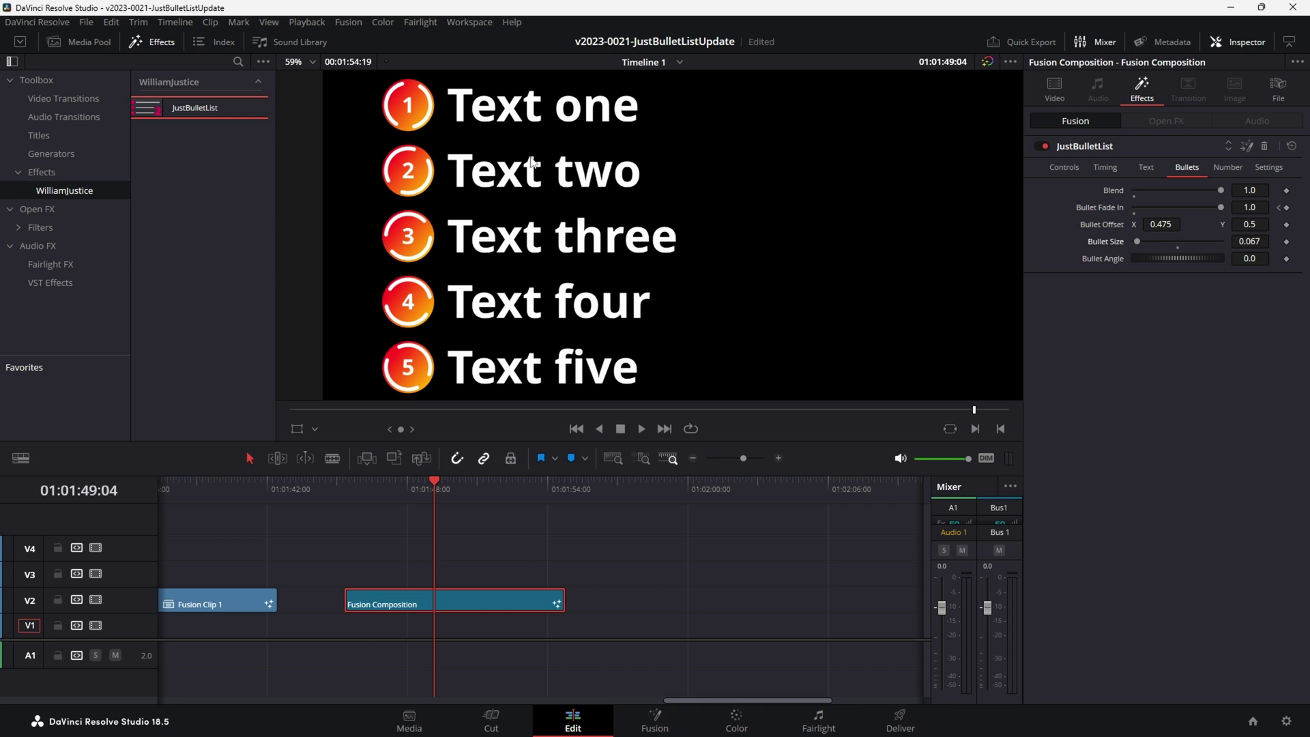
Step: Render the Fusion Composition clip in place to the current folder, then play Fusion Composition Render 6.mov
{"action": "right_click", "coordinate": [476, 601]}
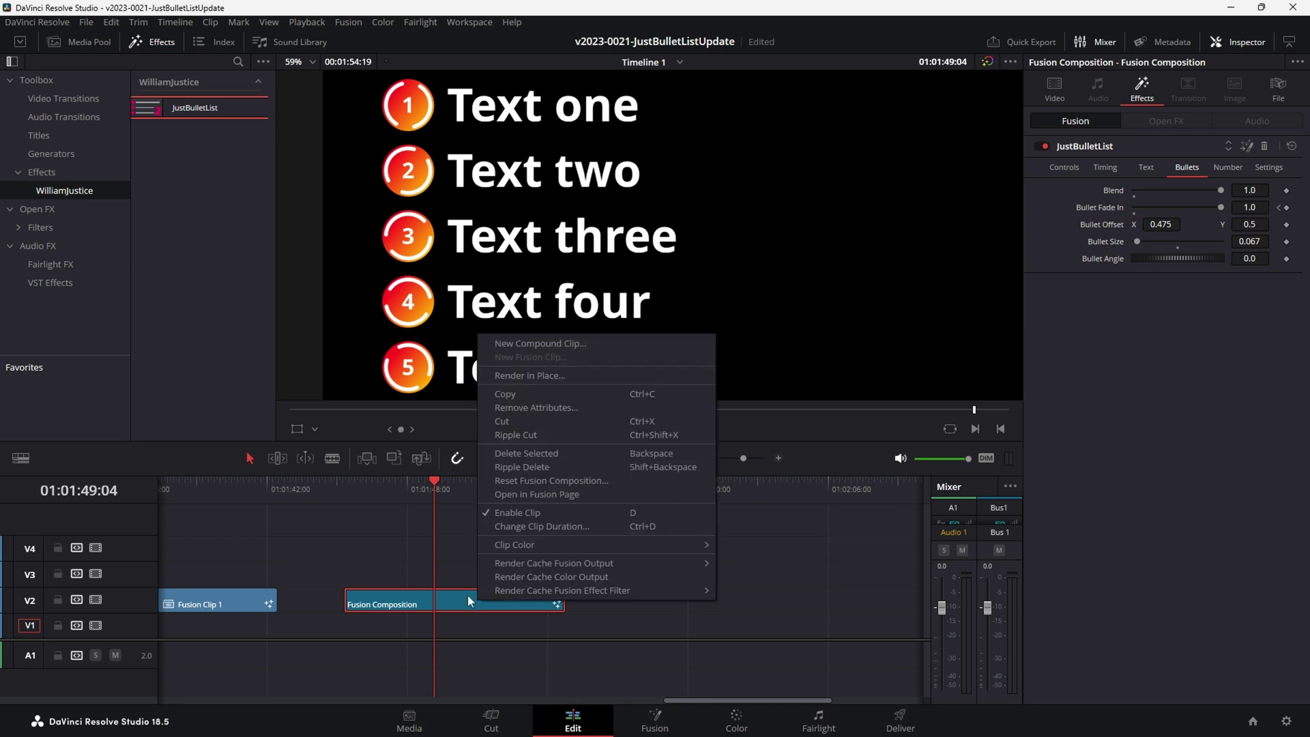
{"action": "left_click", "coordinate": [554, 374]}
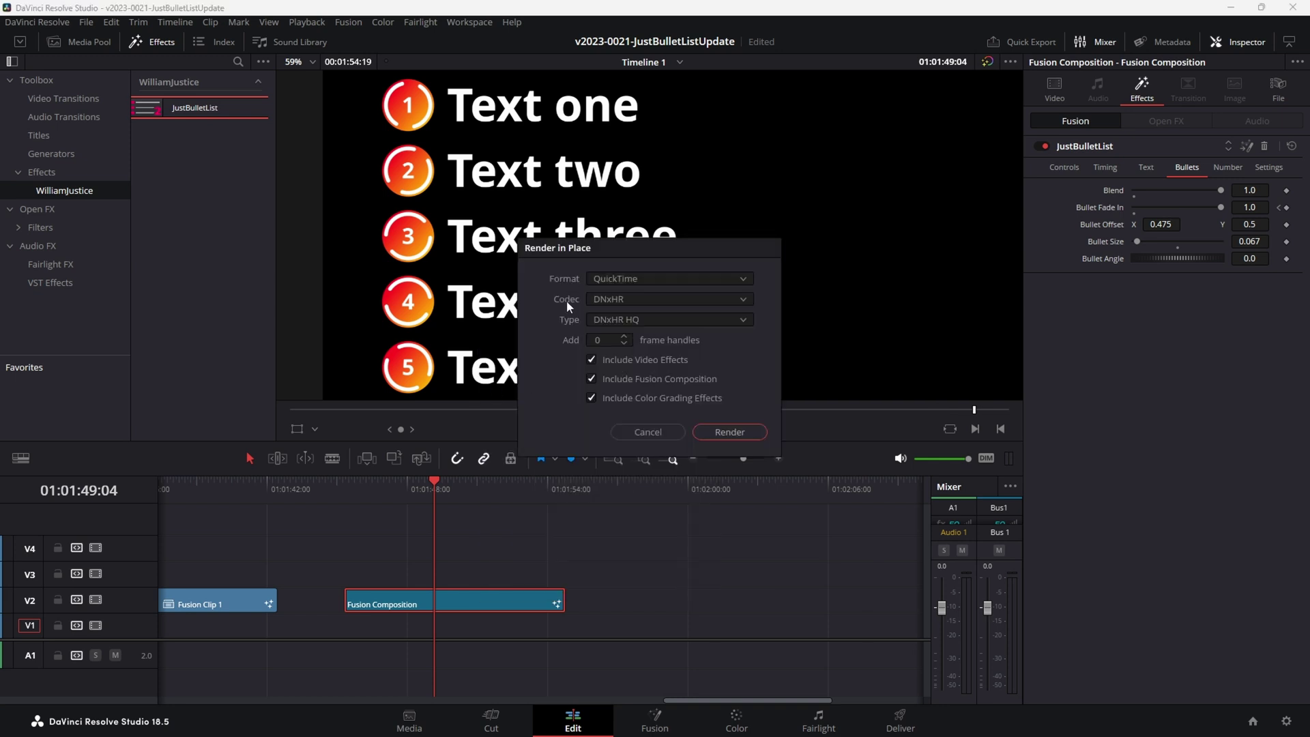
{"action": "left_click", "coordinate": [738, 431]}
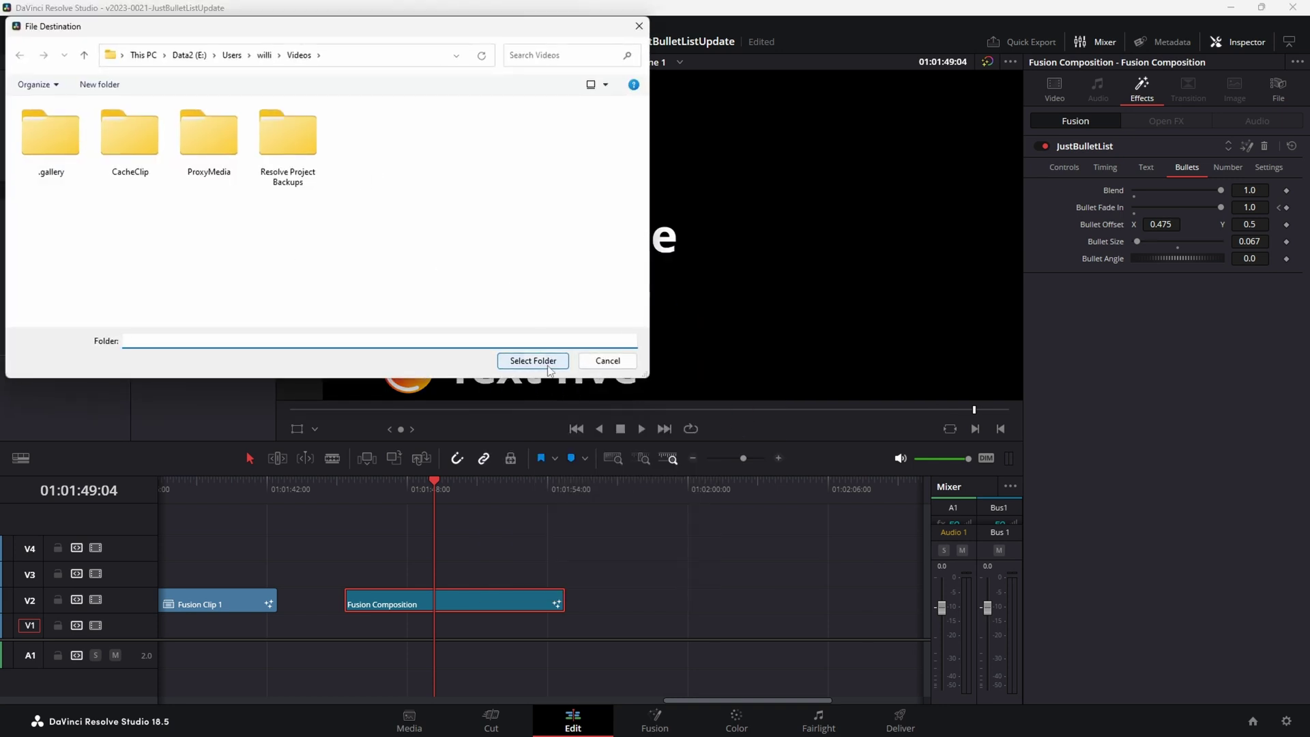
{"action": "left_click", "coordinate": [545, 363]}
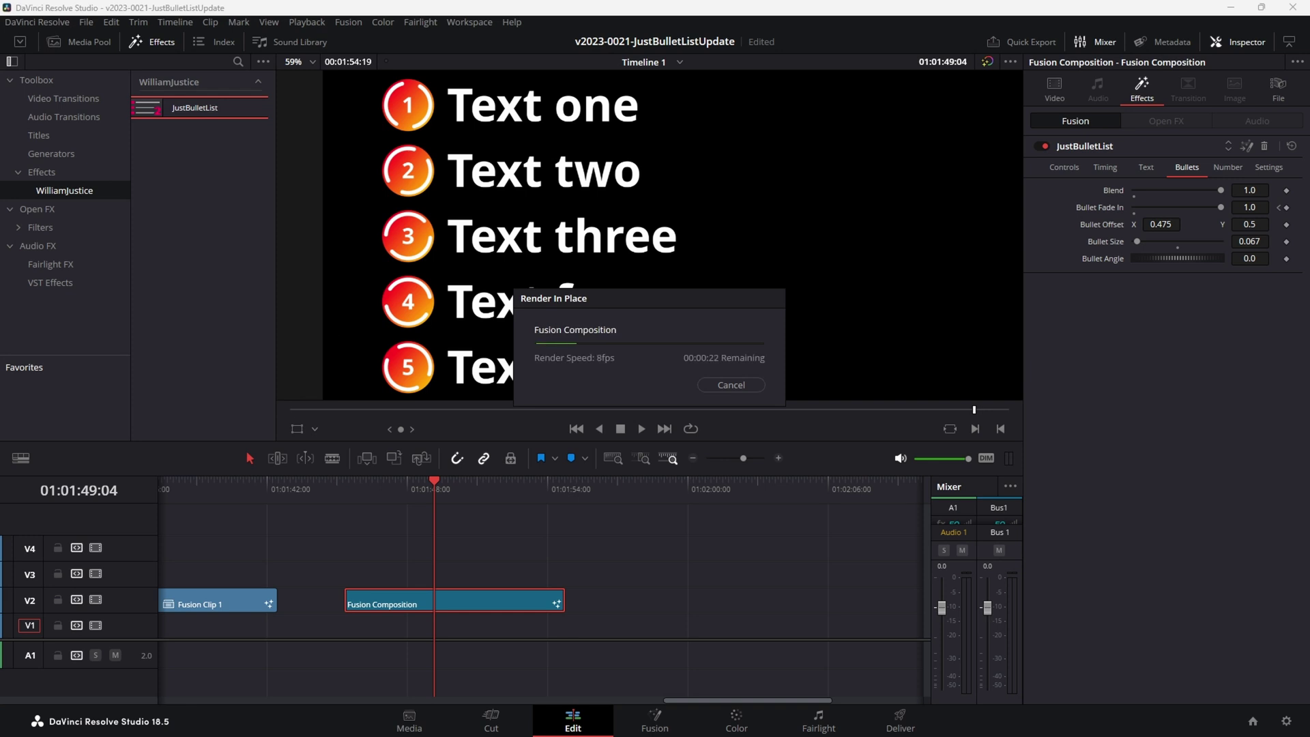
{"action": "key", "text": "Up"}
{"action": "key", "text": "space"}
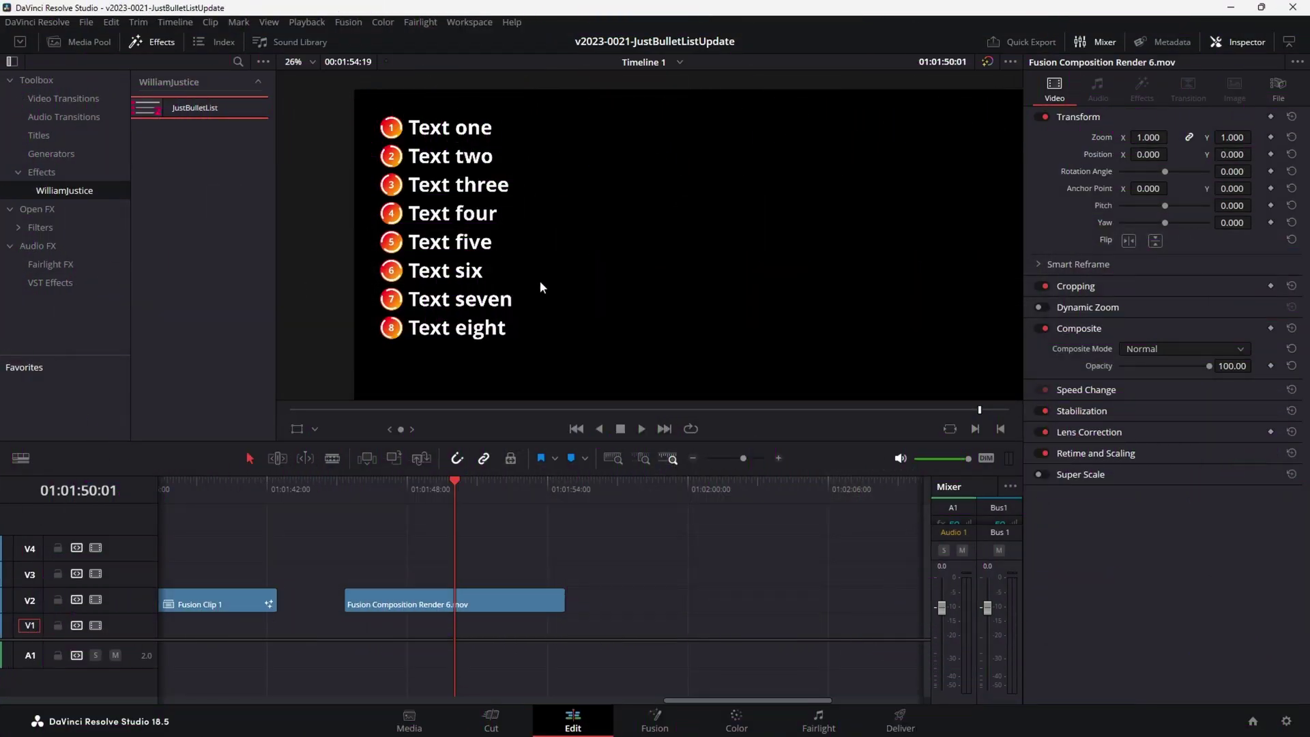
Step: Place DaVinci_Resolve_Logo-SQR.png on V2 after the render, adjust its length and start, and save
{"action": "left_click", "coordinate": [91, 44]}
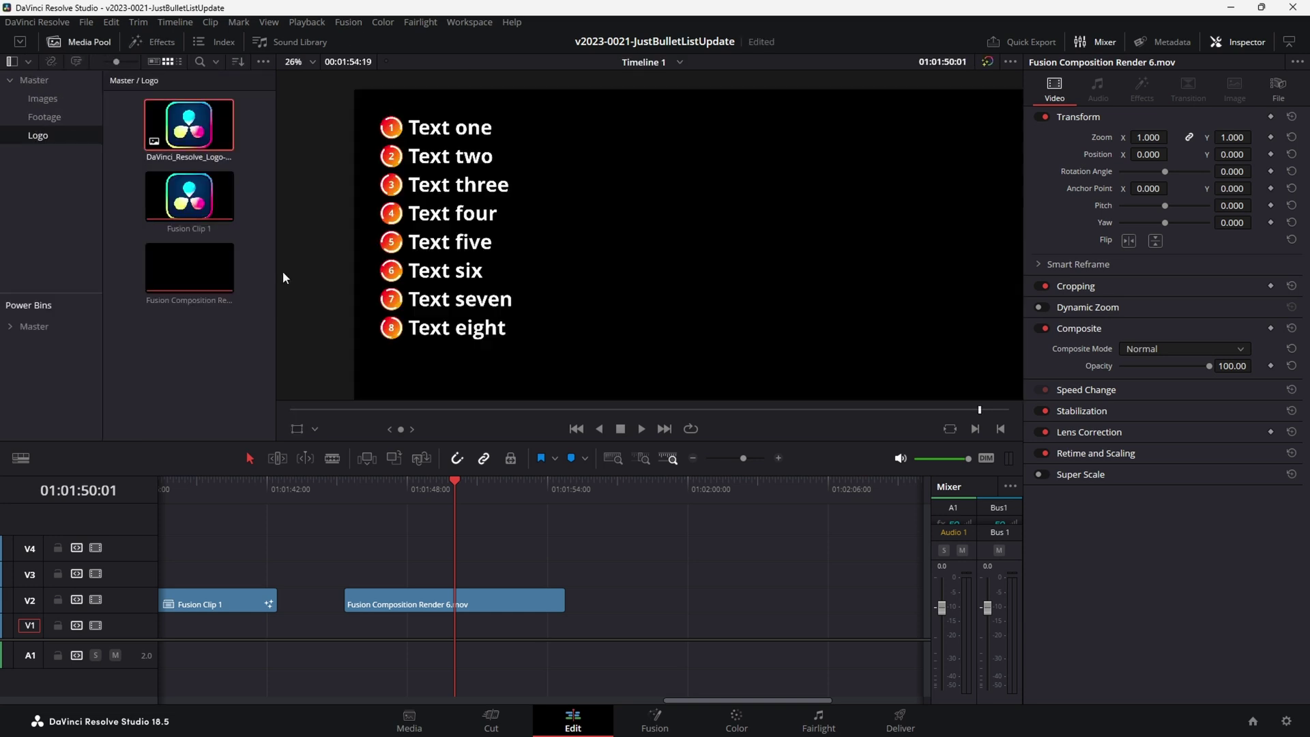
{"action": "left_click_drag", "start_coordinate": [189, 126], "coordinate": [689, 604]}
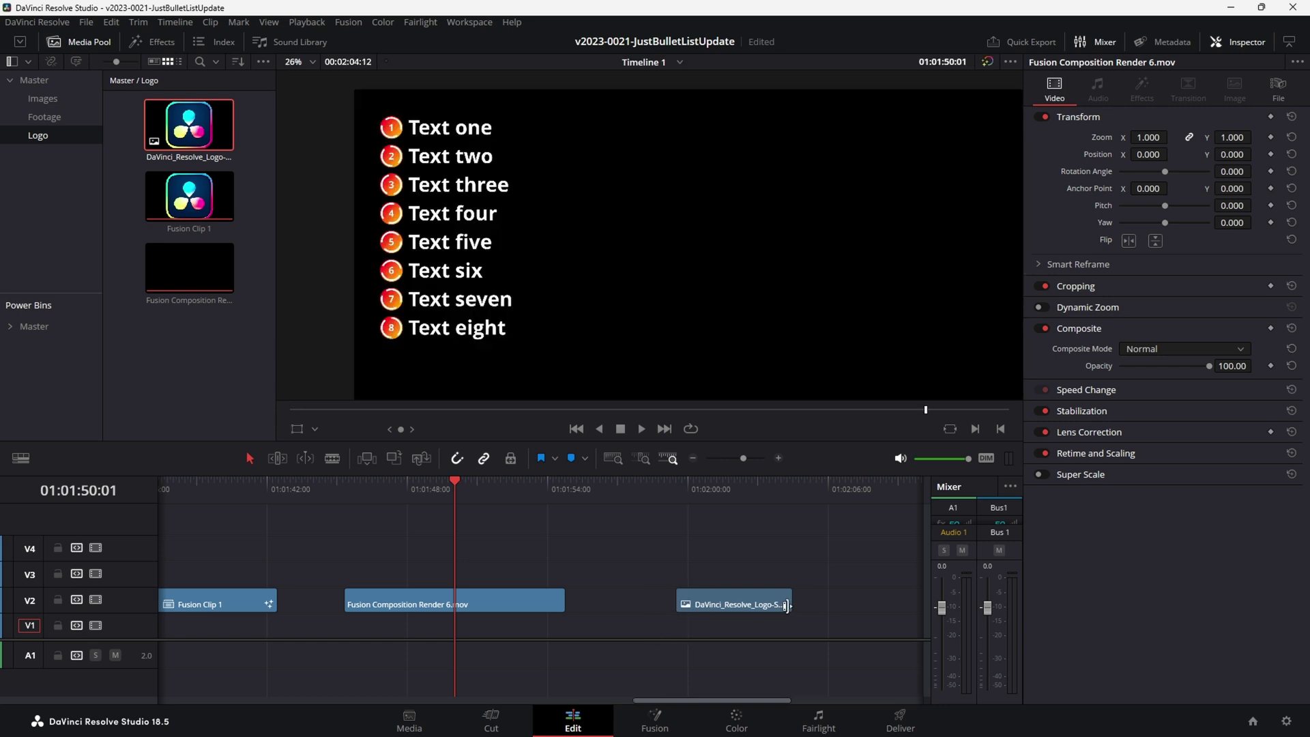
{"action": "left_click_drag", "start_coordinate": [786, 604], "coordinate": [854, 605]}
{"action": "scroll", "coordinate": [837, 547], "scroll_direction": "right", "scroll_amount": 5}
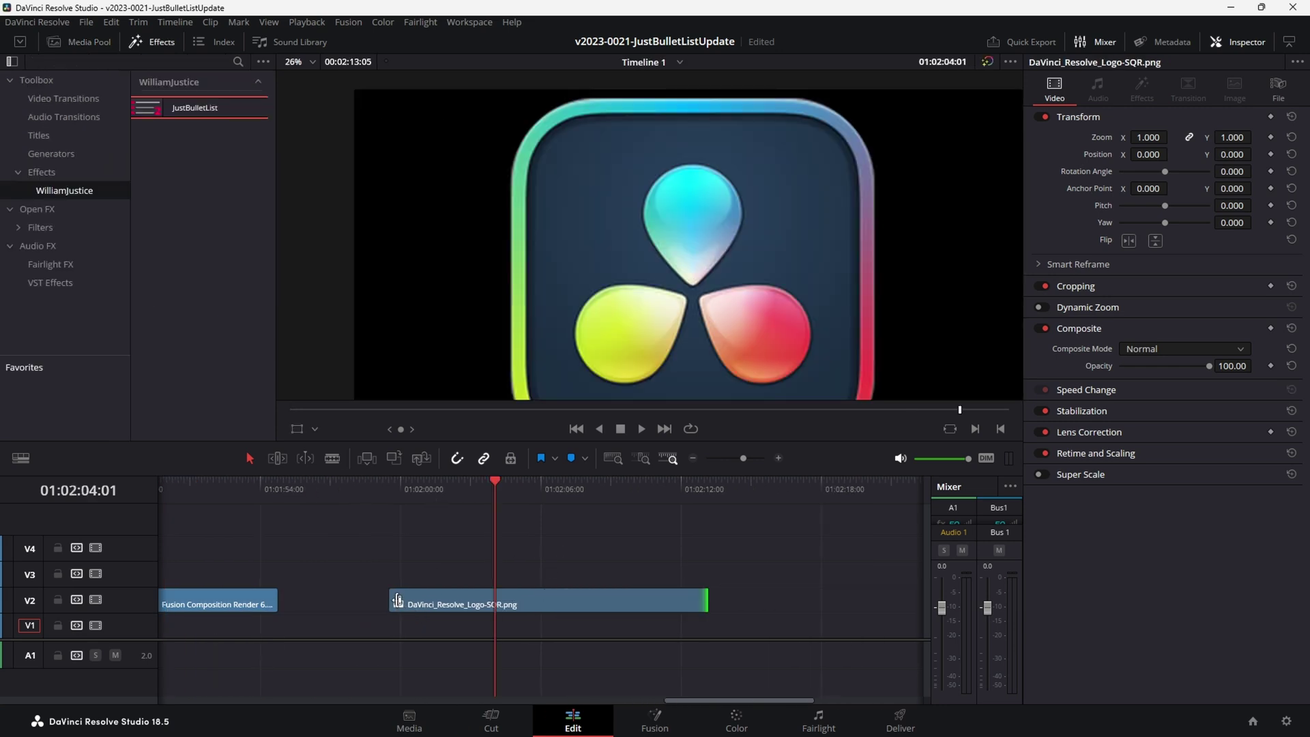
{"action": "left_click_drag", "start_coordinate": [398, 600], "coordinate": [447, 600]}
{"action": "key", "text": "ctrl+s"}
Step: Apply JustBulletList to the logo clip and preview the logo-bulleted list from before it
{"action": "left_click_drag", "start_coordinate": [149, 108], "coordinate": [554, 607]}
{"action": "left_click_drag", "start_coordinate": [563, 486], "coordinate": [510, 490]}
{"action": "left_click", "coordinate": [593, 531]}
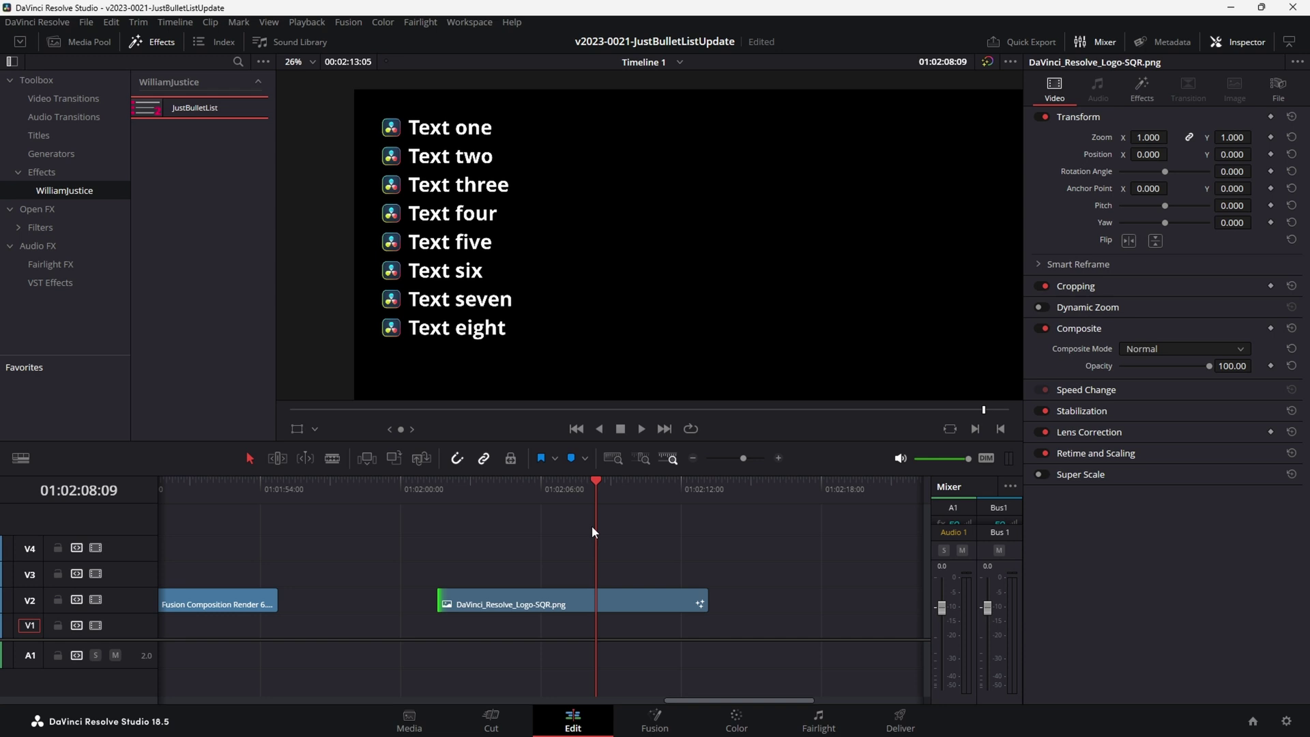
{"action": "left_click_drag", "start_coordinate": [459, 486], "coordinate": [457, 486]}
{"action": "key", "text": "space"}
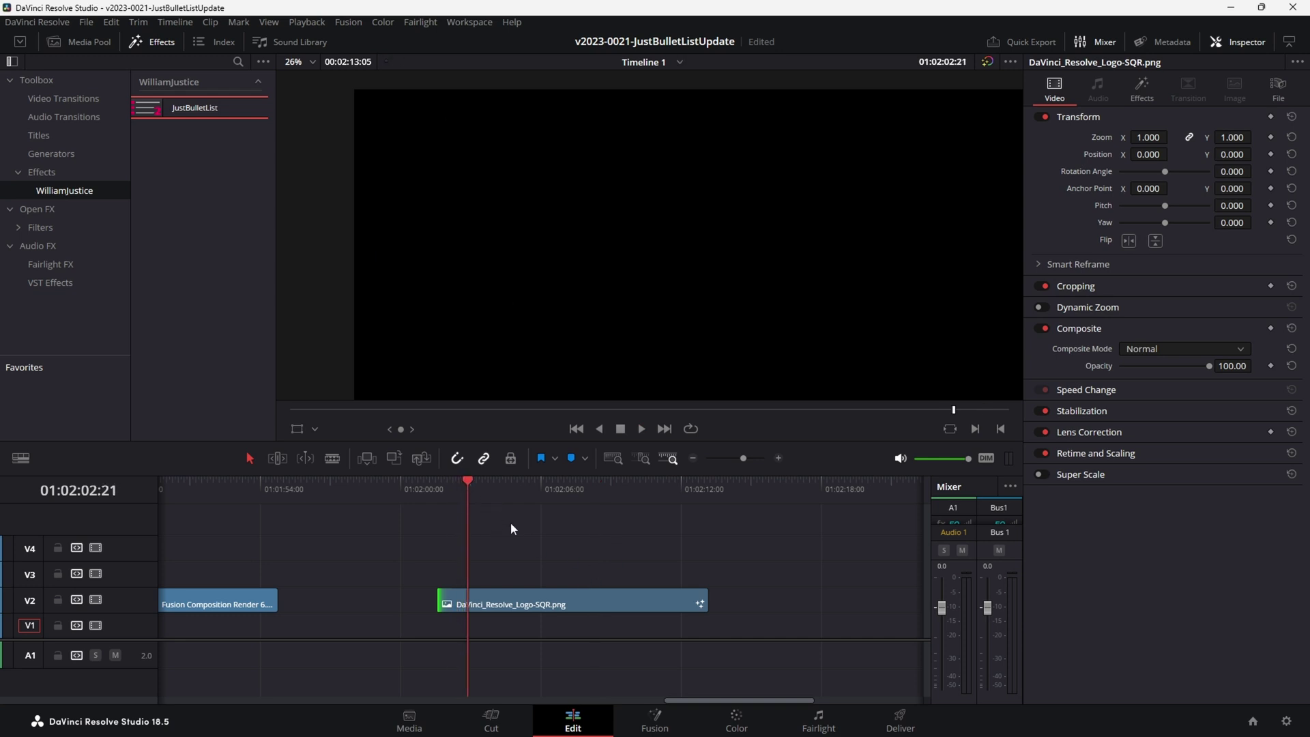
Step: Reposition and trim the logo clip along V2
{"action": "mouse_move", "coordinate": [567, 601]}
{"action": "left_mouse_down"}
{"action": "mouse_move", "coordinate": [608, 592]}
{"action": "mouse_move", "coordinate": [582, 599]}
{"action": "left_mouse_up"}
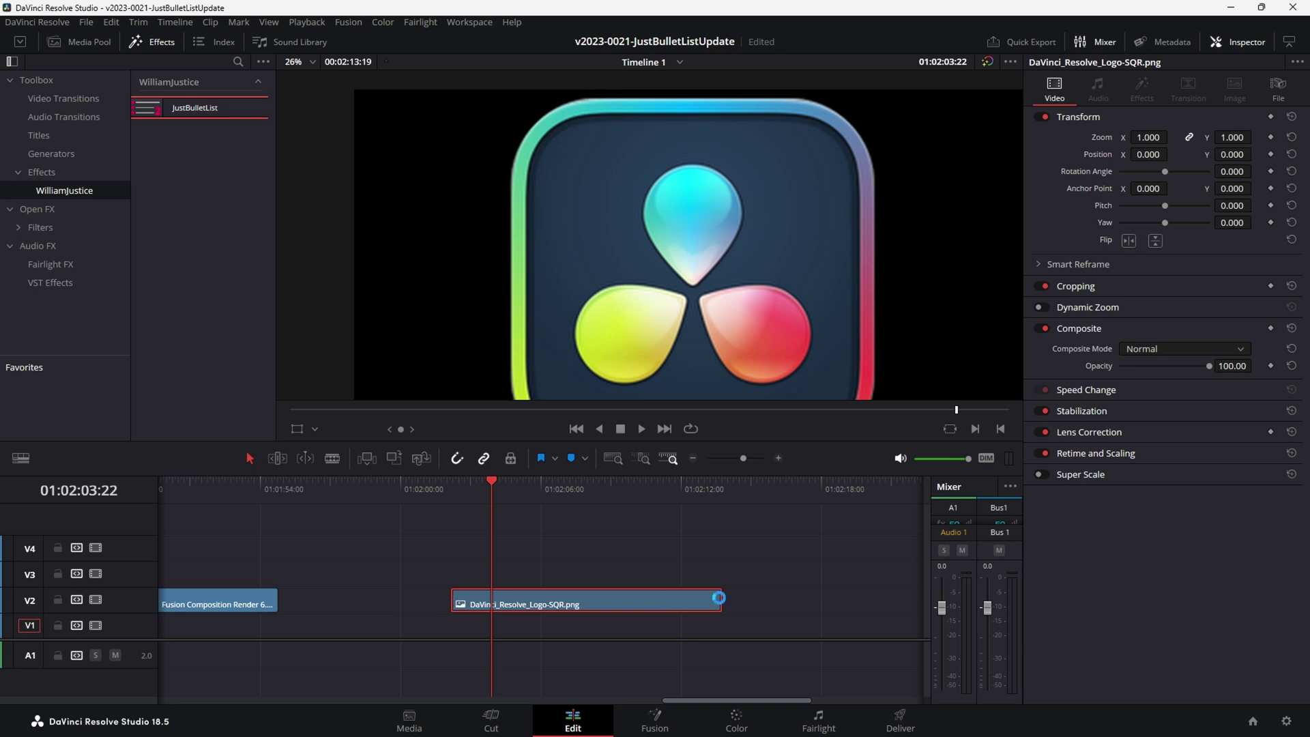
{"action": "mouse_move", "coordinate": [719, 598]}
{"action": "left_mouse_down"}
{"action": "mouse_move", "coordinate": [744, 596]}
{"action": "mouse_move", "coordinate": [693, 592]}
{"action": "left_mouse_up"}
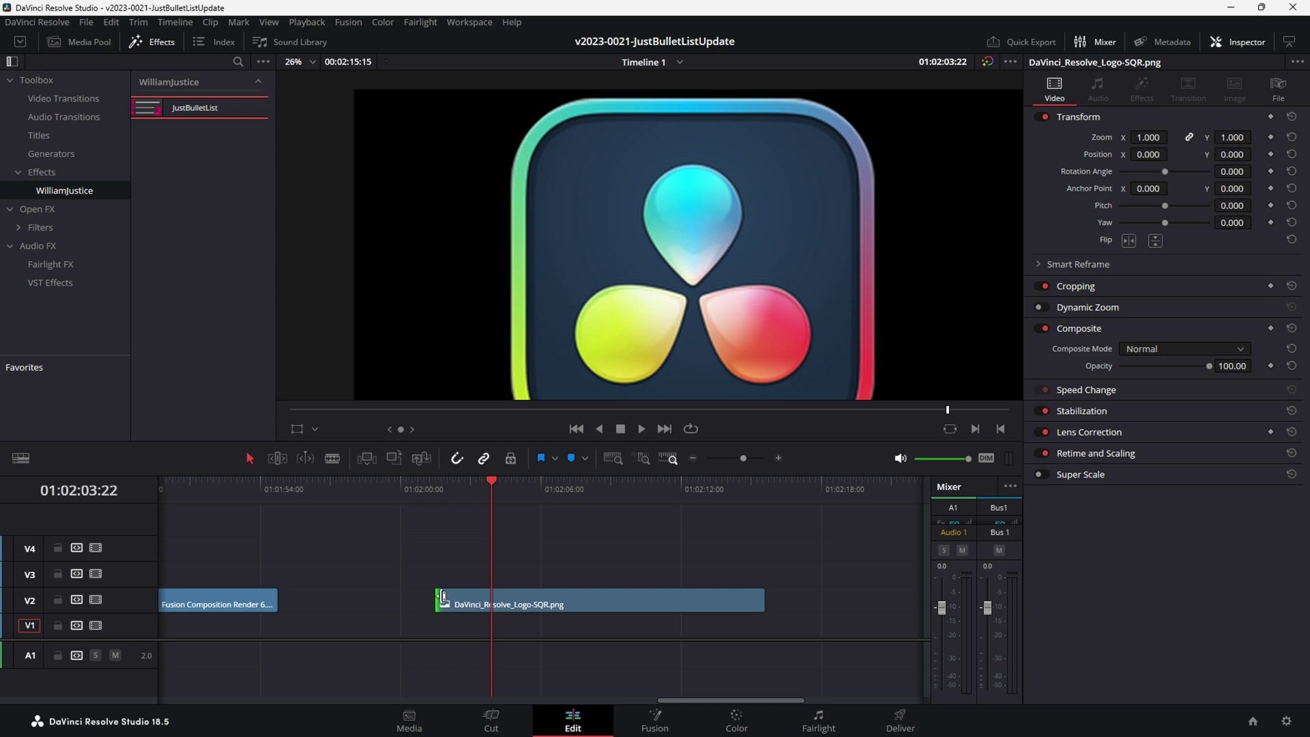
{"action": "left_click_drag", "start_coordinate": [443, 598], "coordinate": [520, 598]}
{"action": "left_click_drag", "start_coordinate": [614, 598], "coordinate": [798, 614]}
{"action": "left_click_drag", "start_coordinate": [414, 605], "coordinate": [446, 605]}
Step: Convert the logo clip to Fusion Clip 2, apply JustBulletList, and play its build-in
{"action": "right_click", "coordinate": [608, 600]}
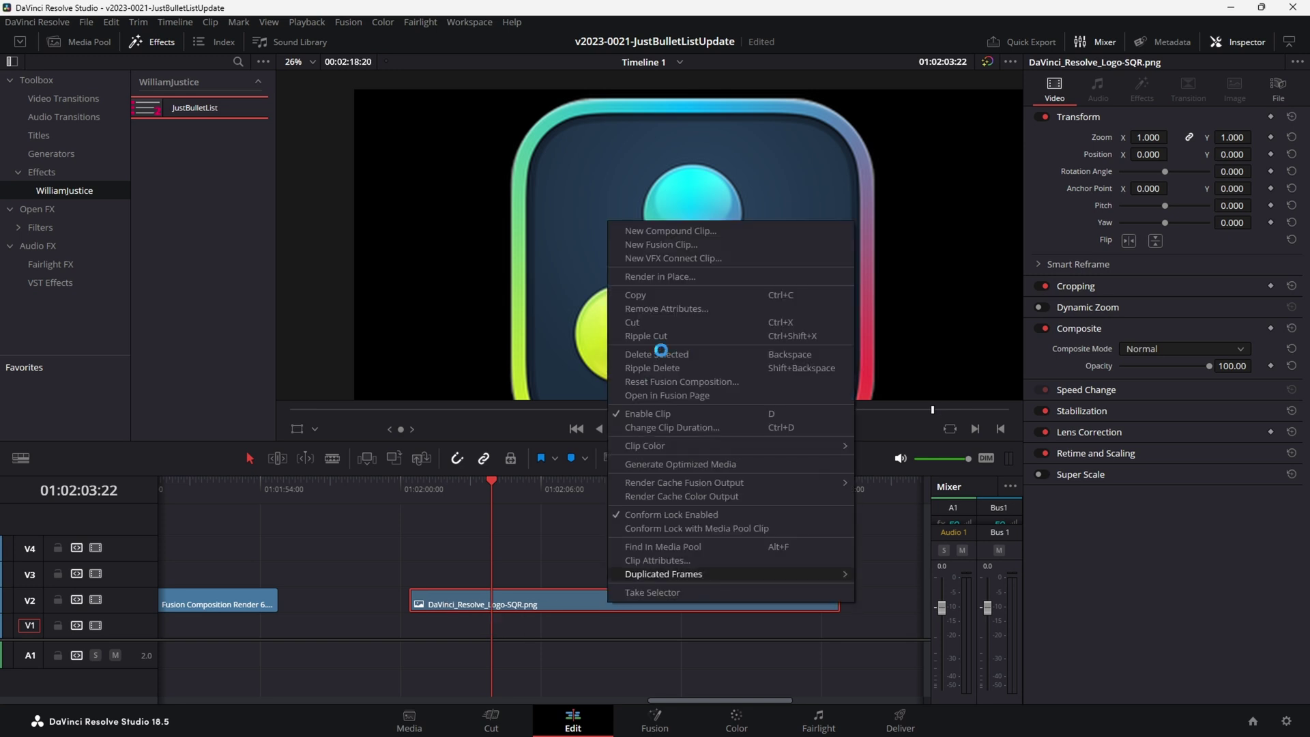
{"action": "left_click", "coordinate": [694, 249]}
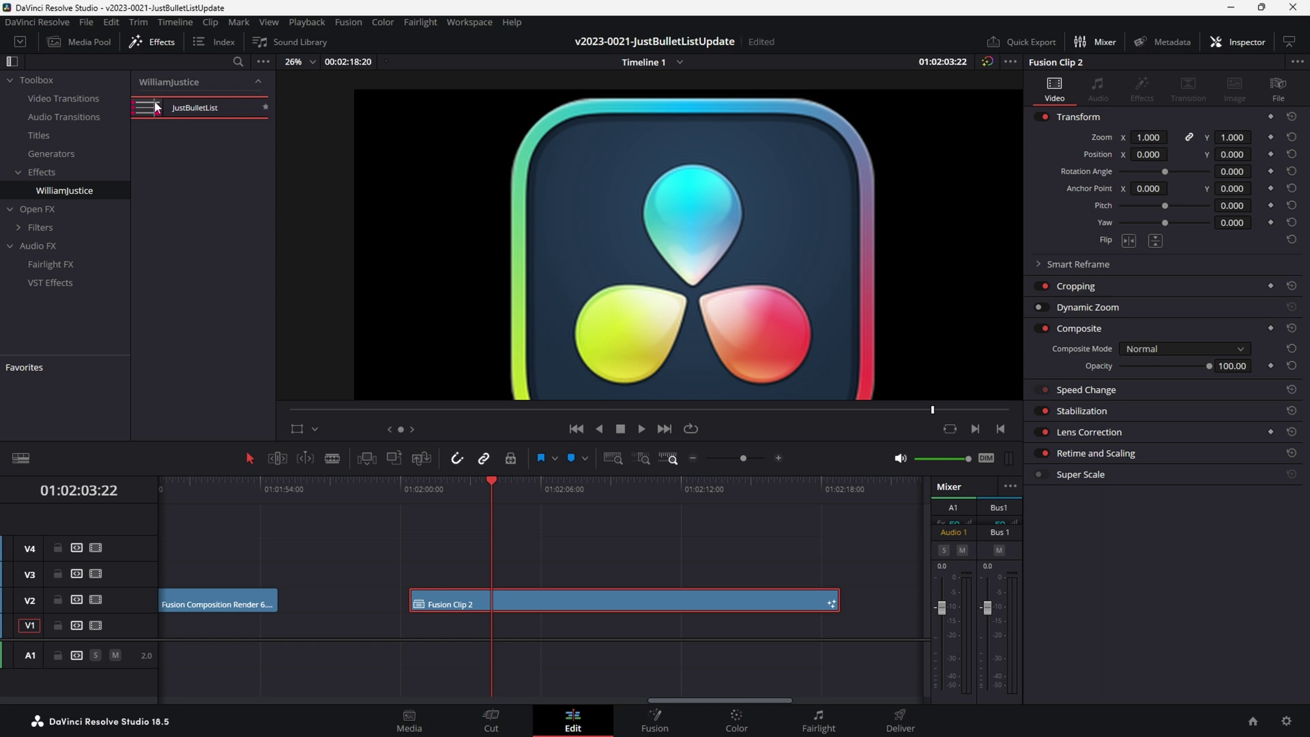
{"action": "left_click_drag", "start_coordinate": [156, 108], "coordinate": [542, 605]}
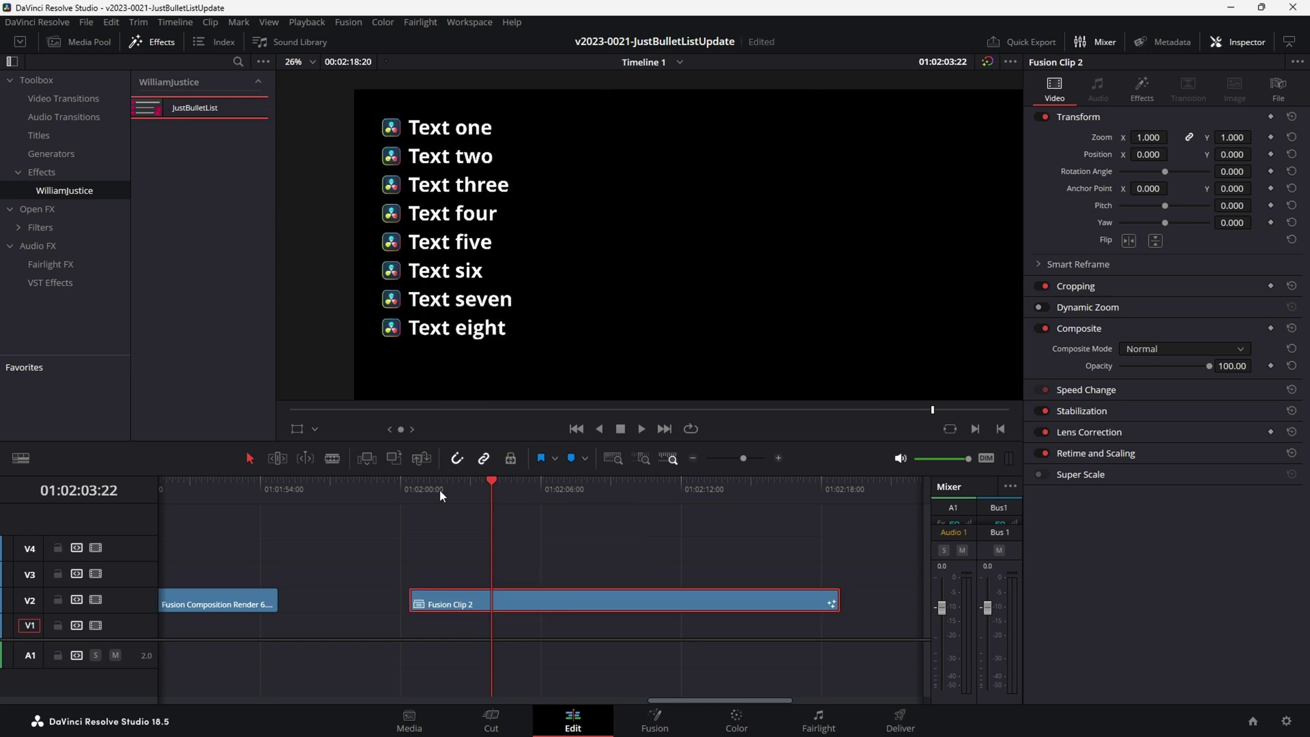
{"action": "left_click", "coordinate": [410, 489]}
{"action": "key", "text": "space"}
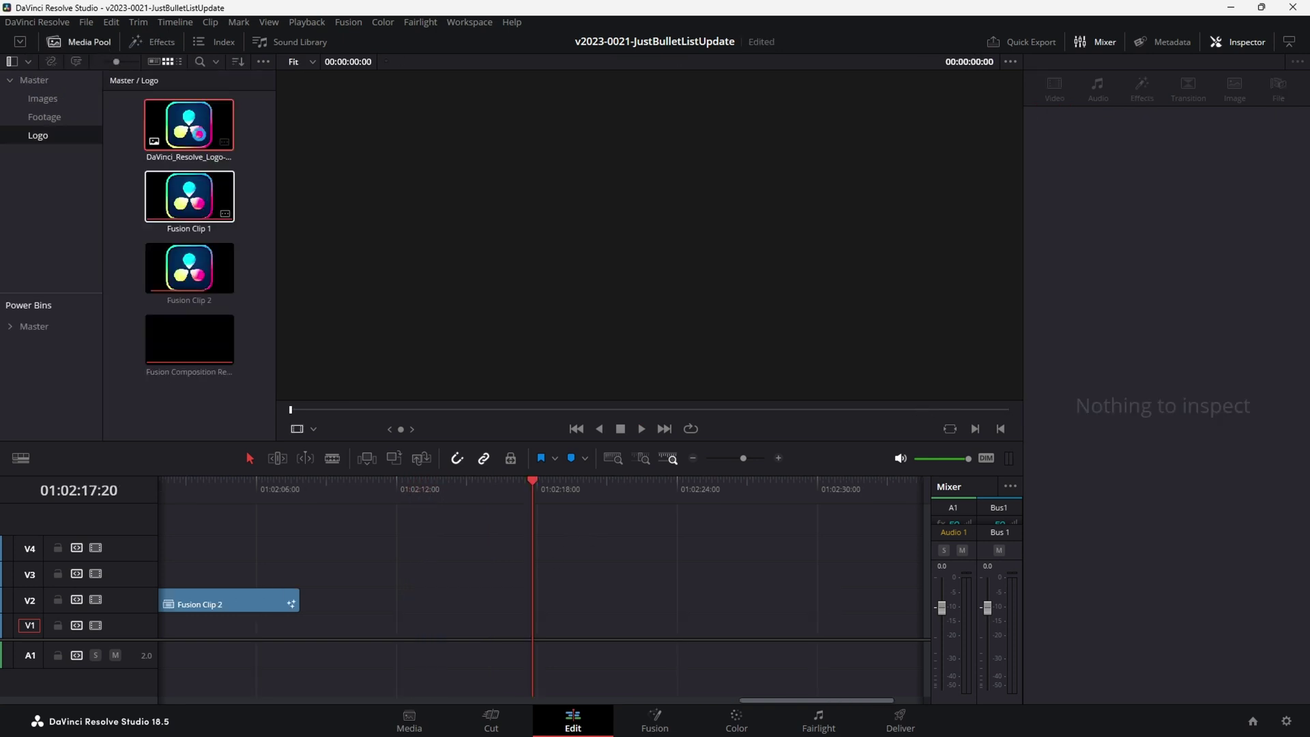
Step: Place DaVinci_Resolve_Logo-SQR.png on V1 and apply JustBulletList, showing eight logo-bulleted lines
{"action": "left_click", "coordinate": [189, 125]}
{"action": "left_click_drag", "start_coordinate": [189, 125], "coordinate": [674, 634]}
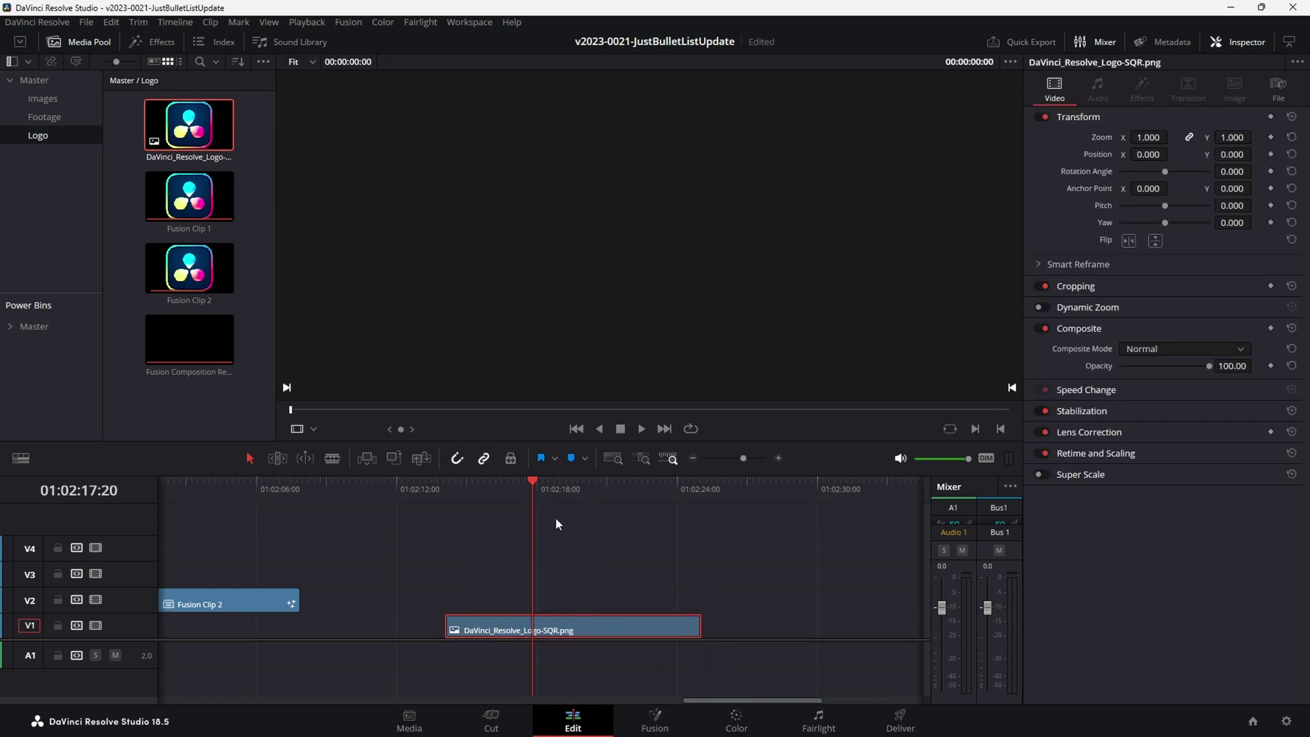
{"action": "left_click", "coordinate": [571, 486]}
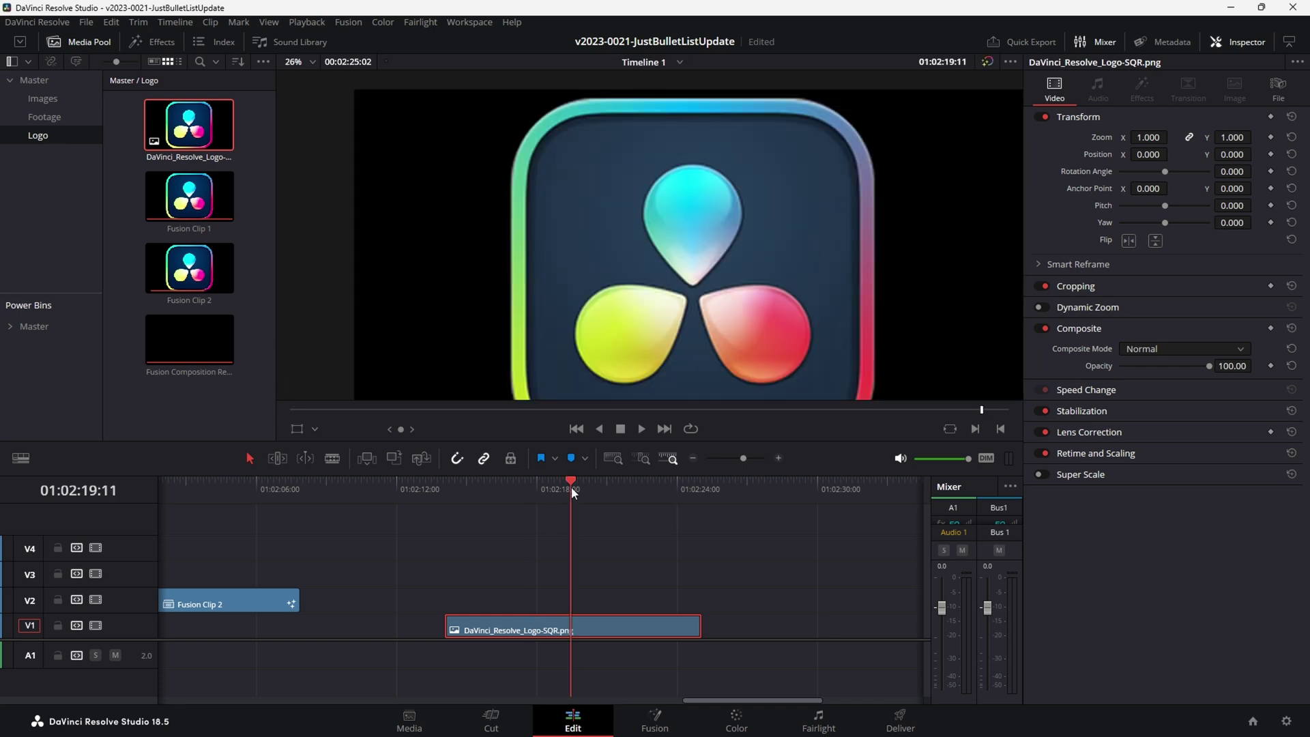
{"action": "left_click", "coordinate": [169, 48]}
{"action": "left_click_drag", "start_coordinate": [187, 116], "coordinate": [620, 630]}
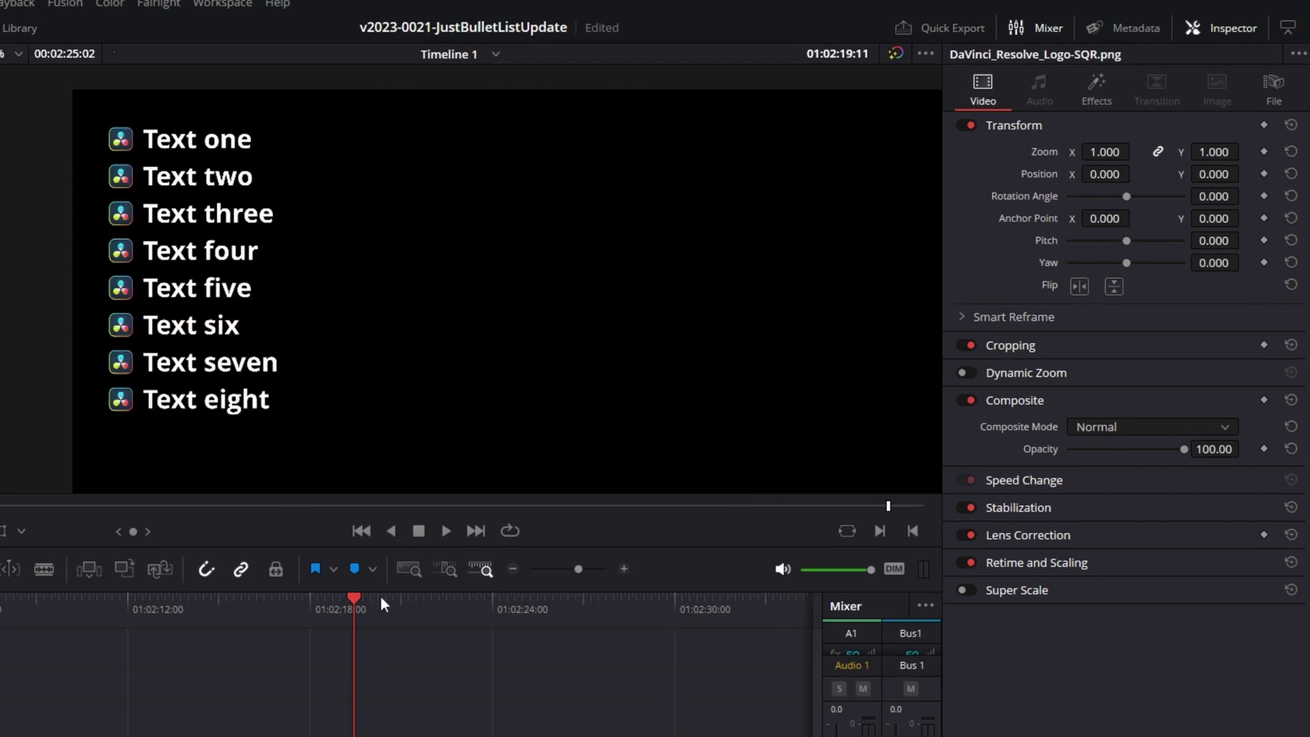
Step: Show the V1 clip's JustBulletList controls, keeping the font as Open Sans Bold
{"action": "left_click", "coordinate": [1097, 87]}
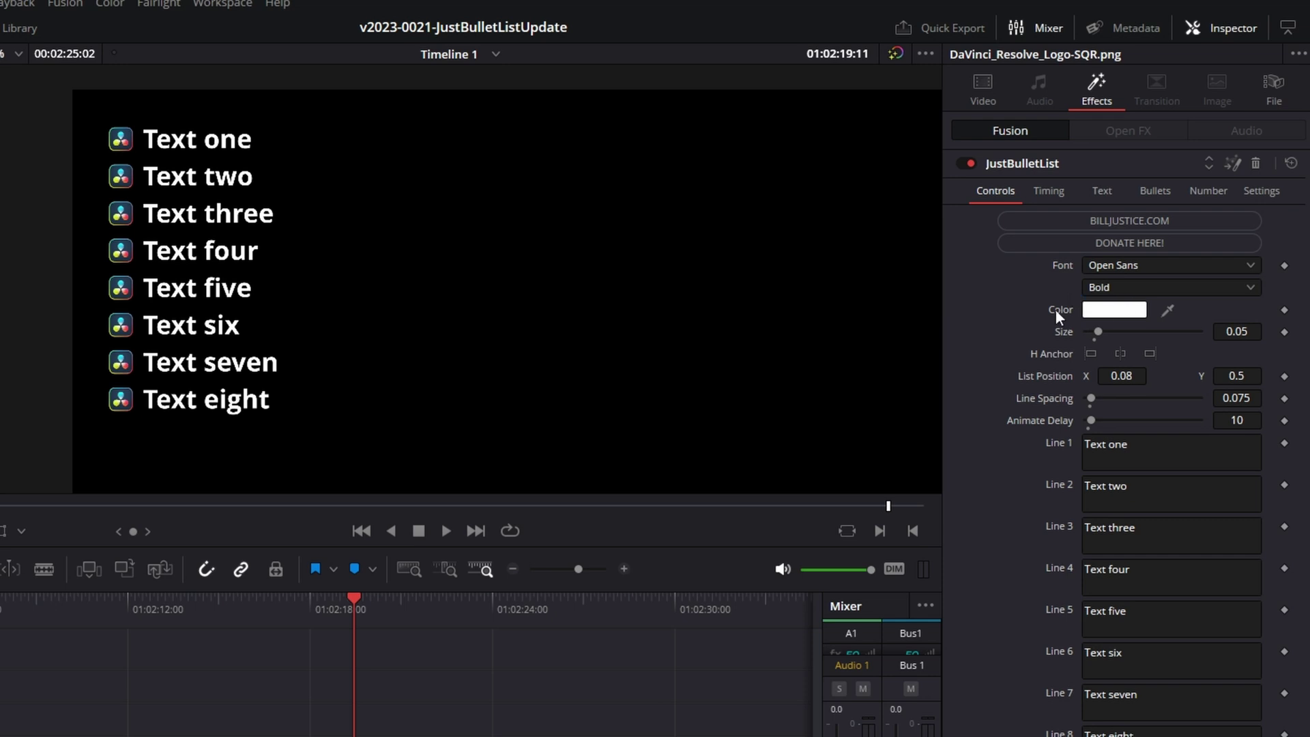
{"action": "left_click", "coordinate": [1129, 266]}
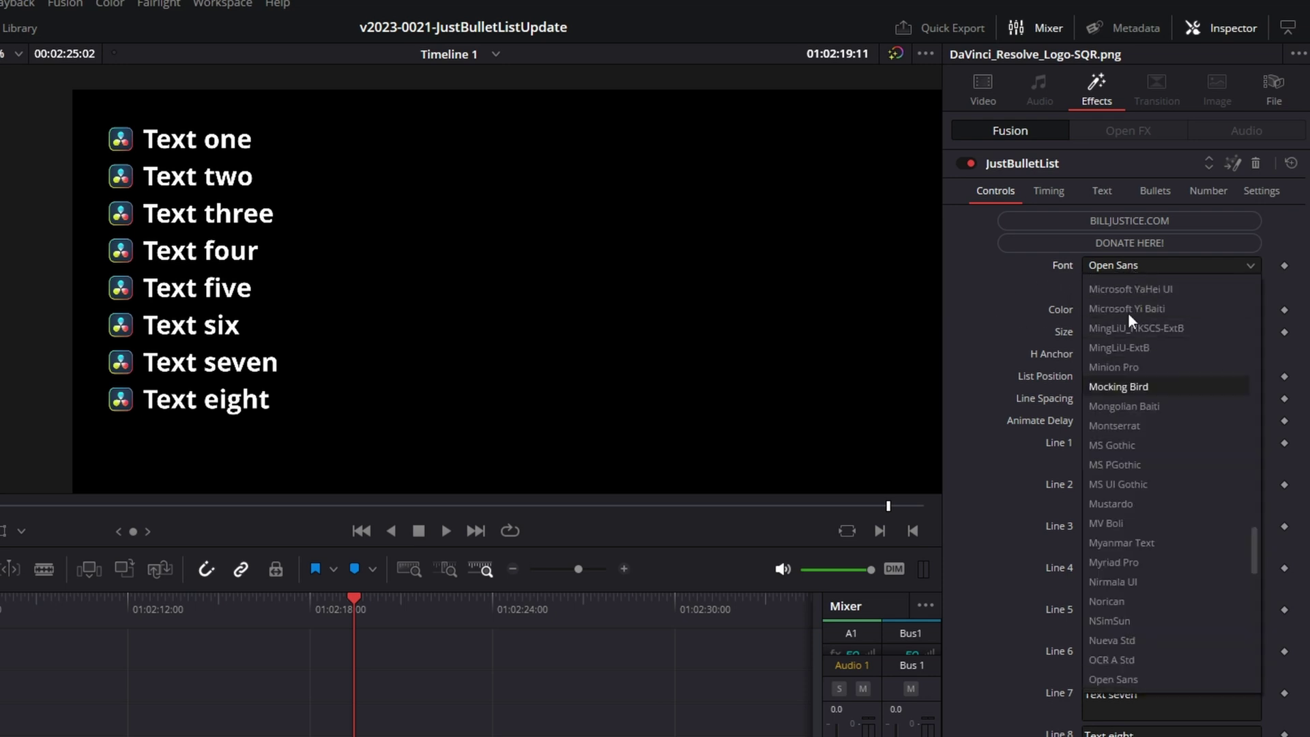
{"action": "left_click", "coordinate": [1135, 272]}
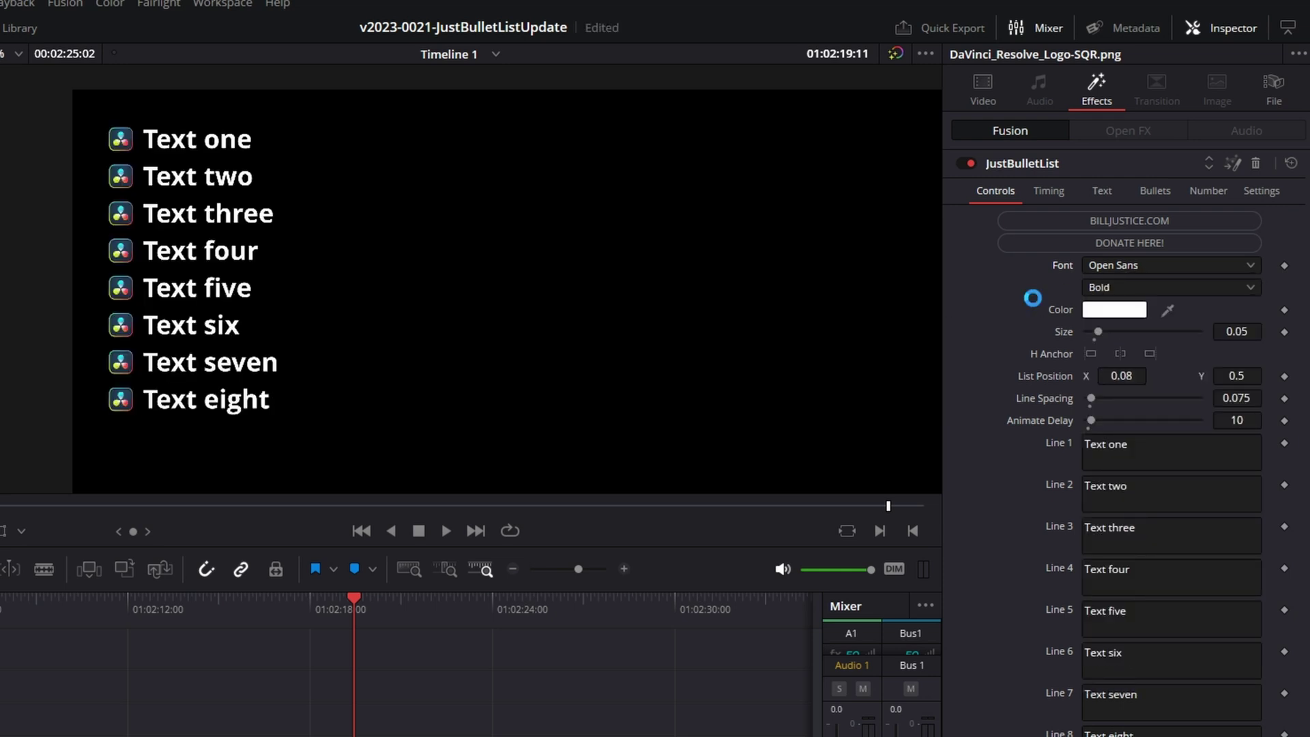